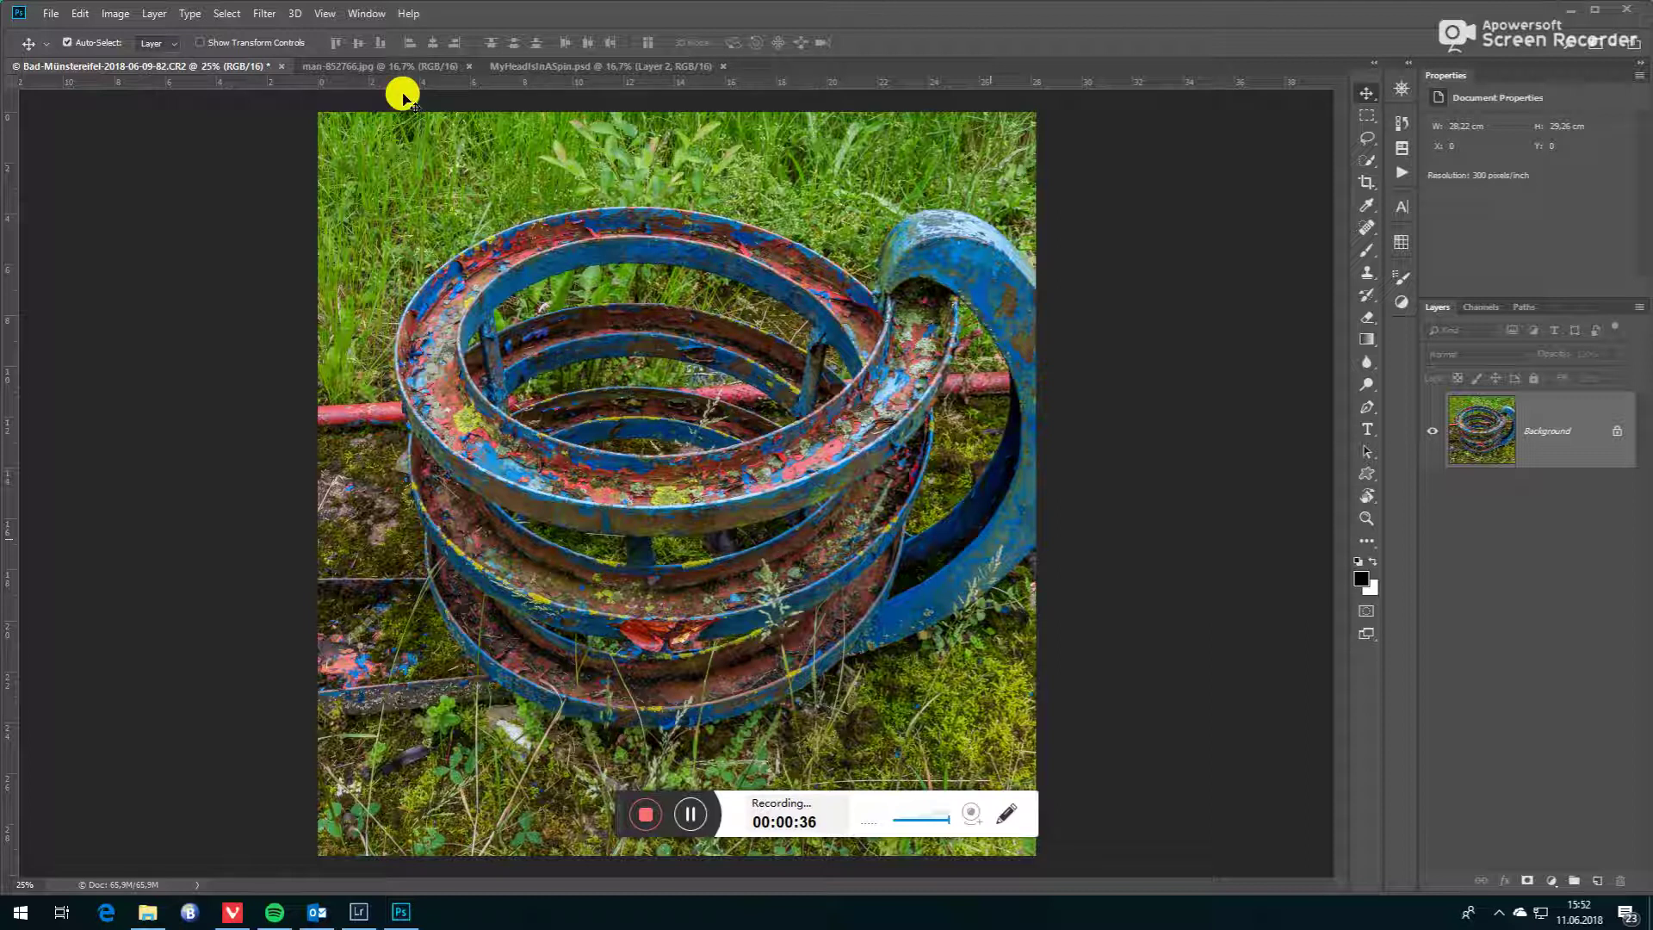
Step: Bring the metal spring photo into the man-852766.jpg portrait as a new layer and align it with the canvas's upper edge
{"action": "left_click", "coordinate": [359, 68]}
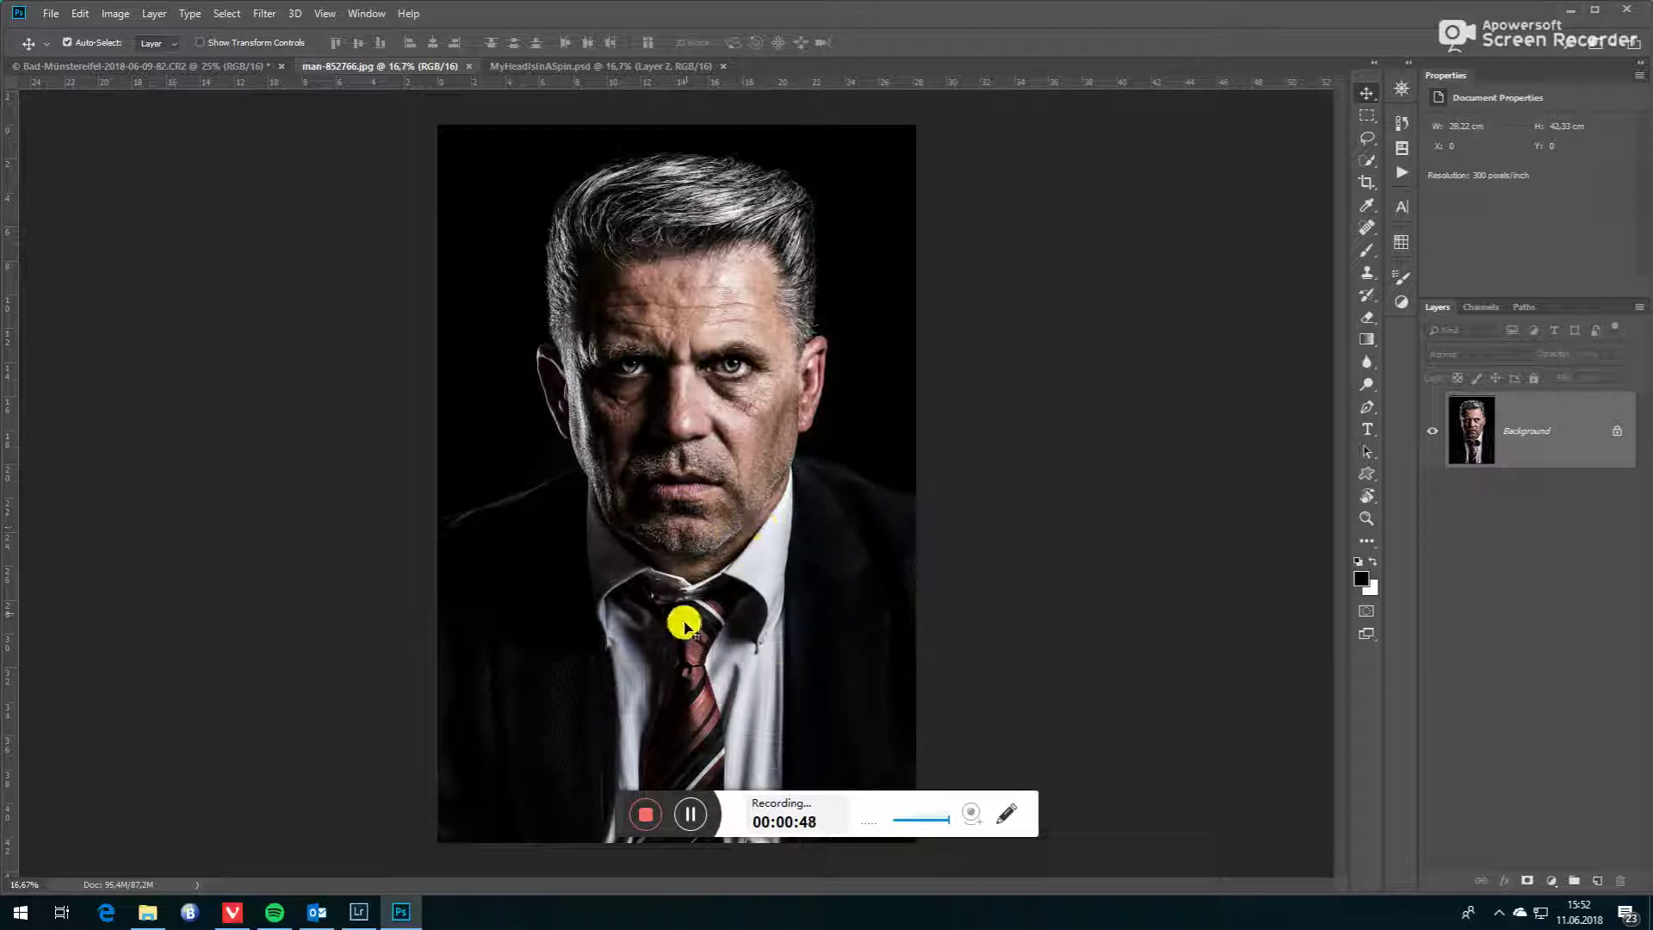
{"action": "left_click", "coordinate": [130, 68]}
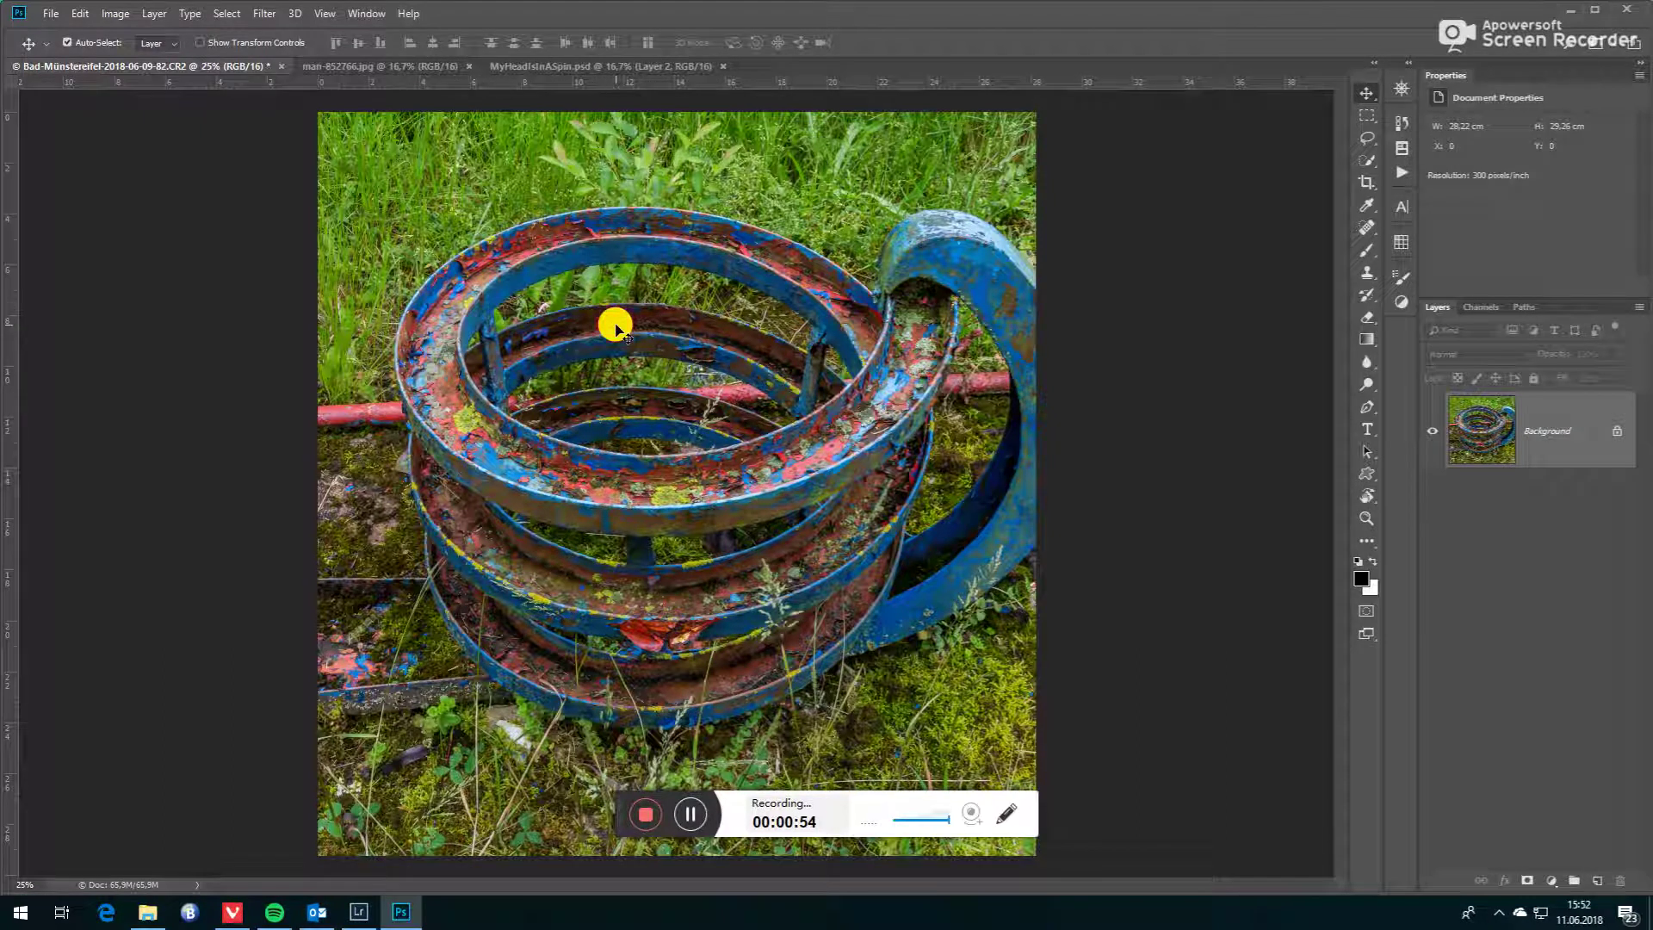
{"action": "left_click_drag", "start_coordinate": [616, 327], "coordinate": [668, 305]}
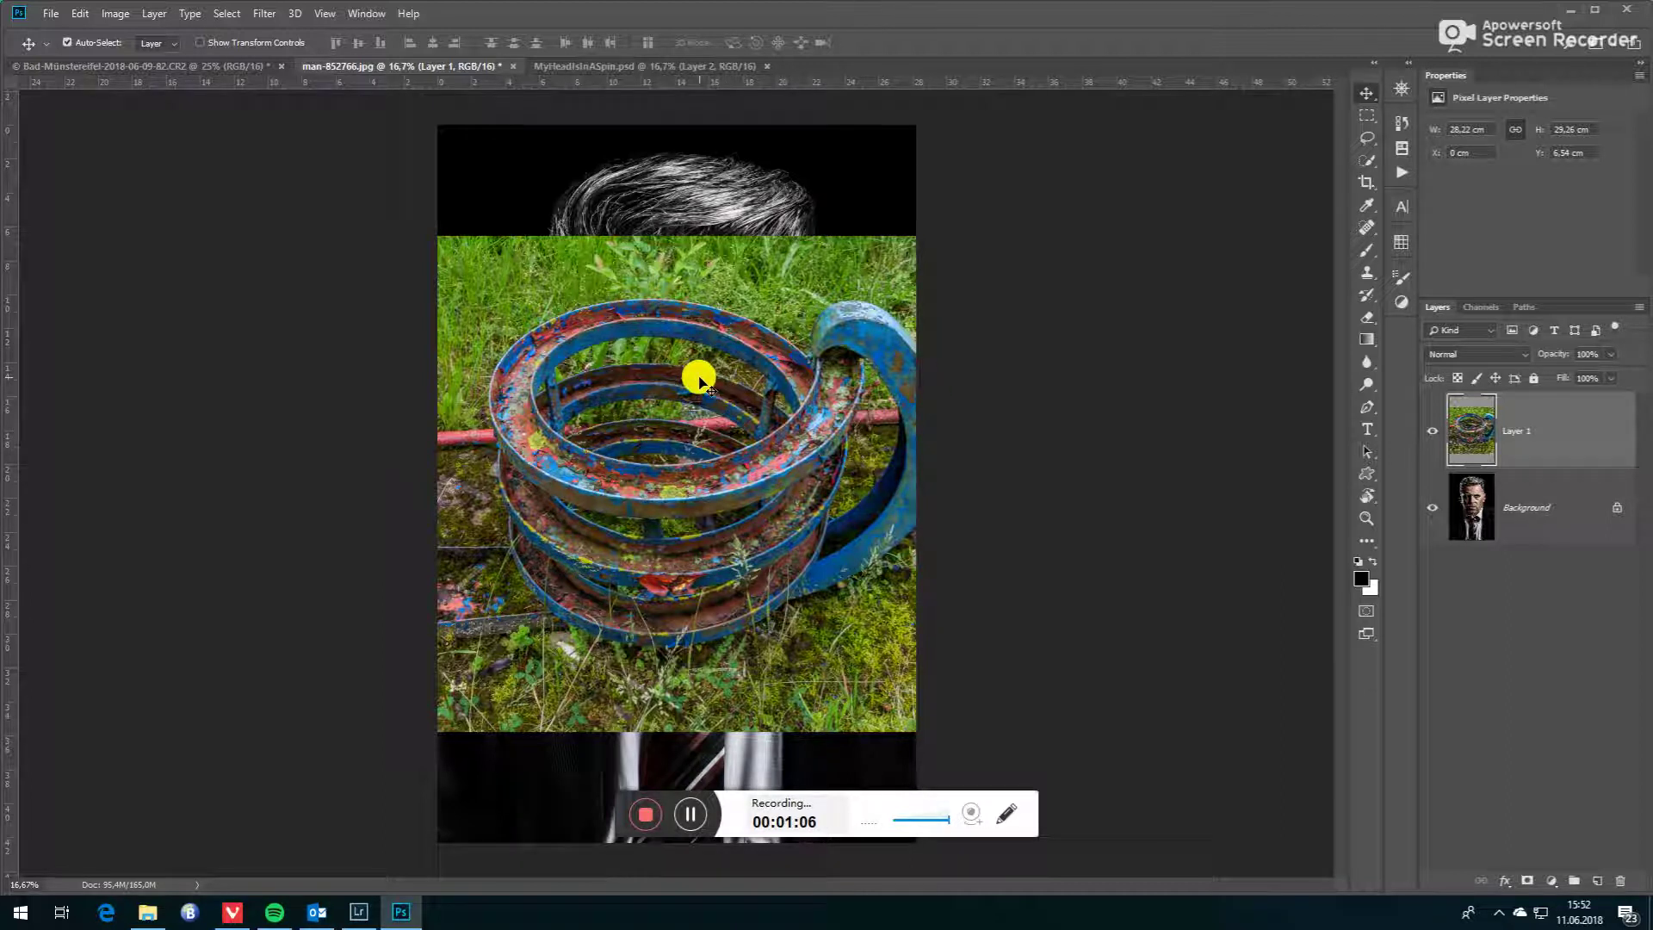
{"action": "left_click_drag", "start_coordinate": [690, 395], "coordinate": [696, 292]}
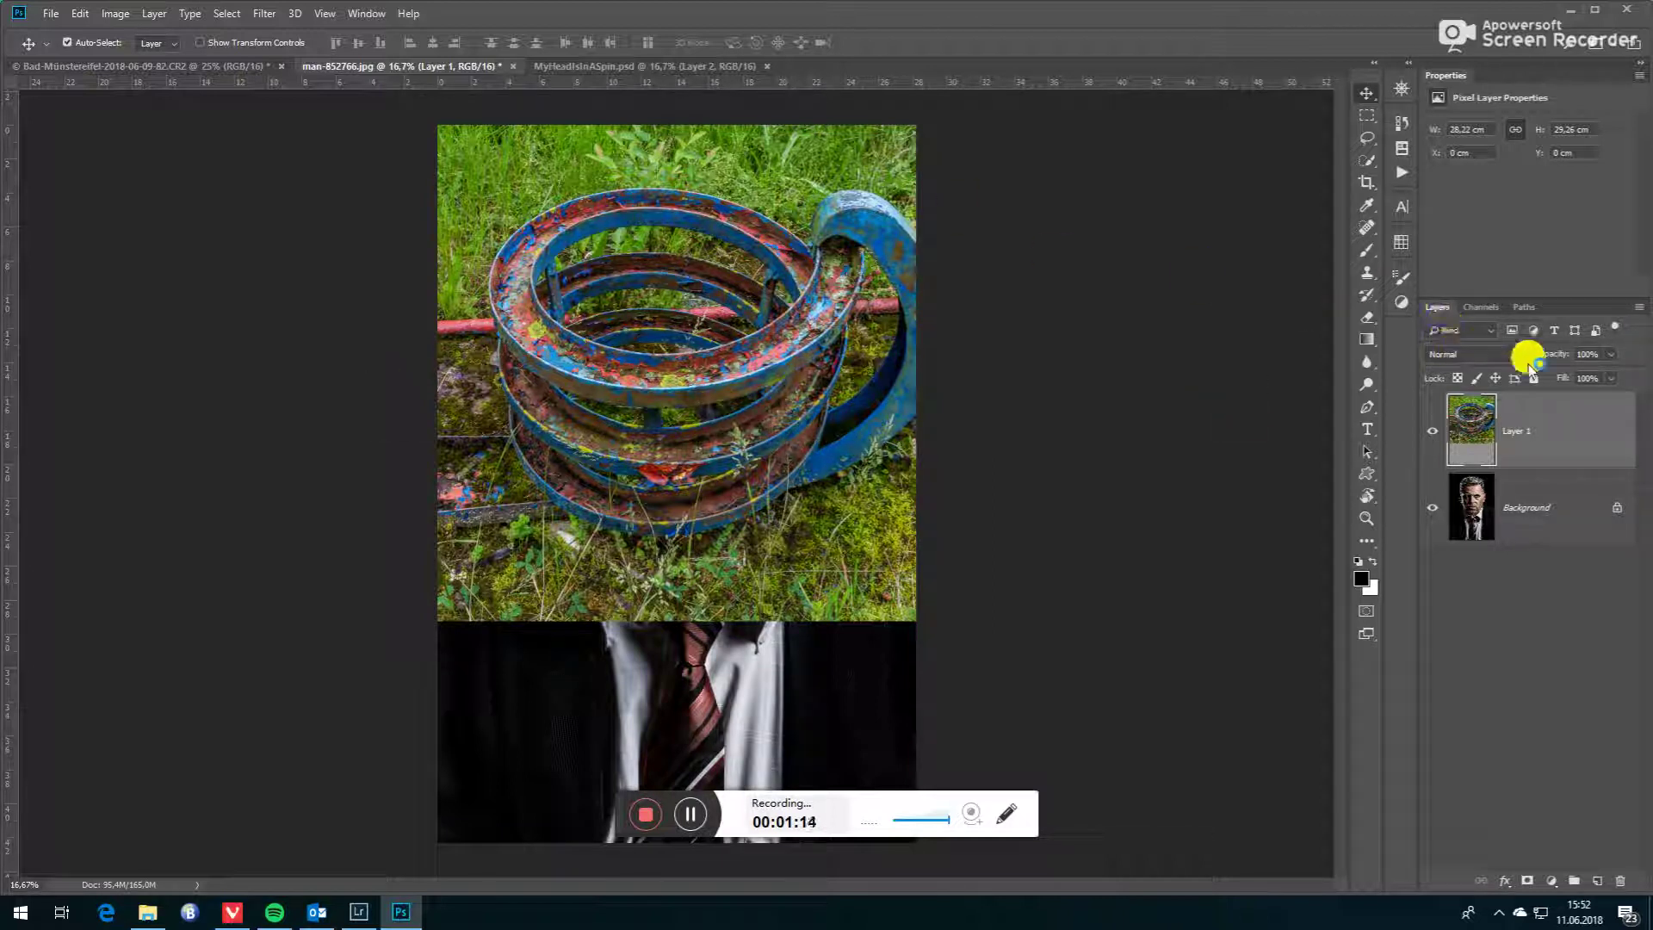
Step: Try the Soft Light blend mode on the spring layer and settle on Multiply
{"action": "left_click", "coordinate": [1525, 353]}
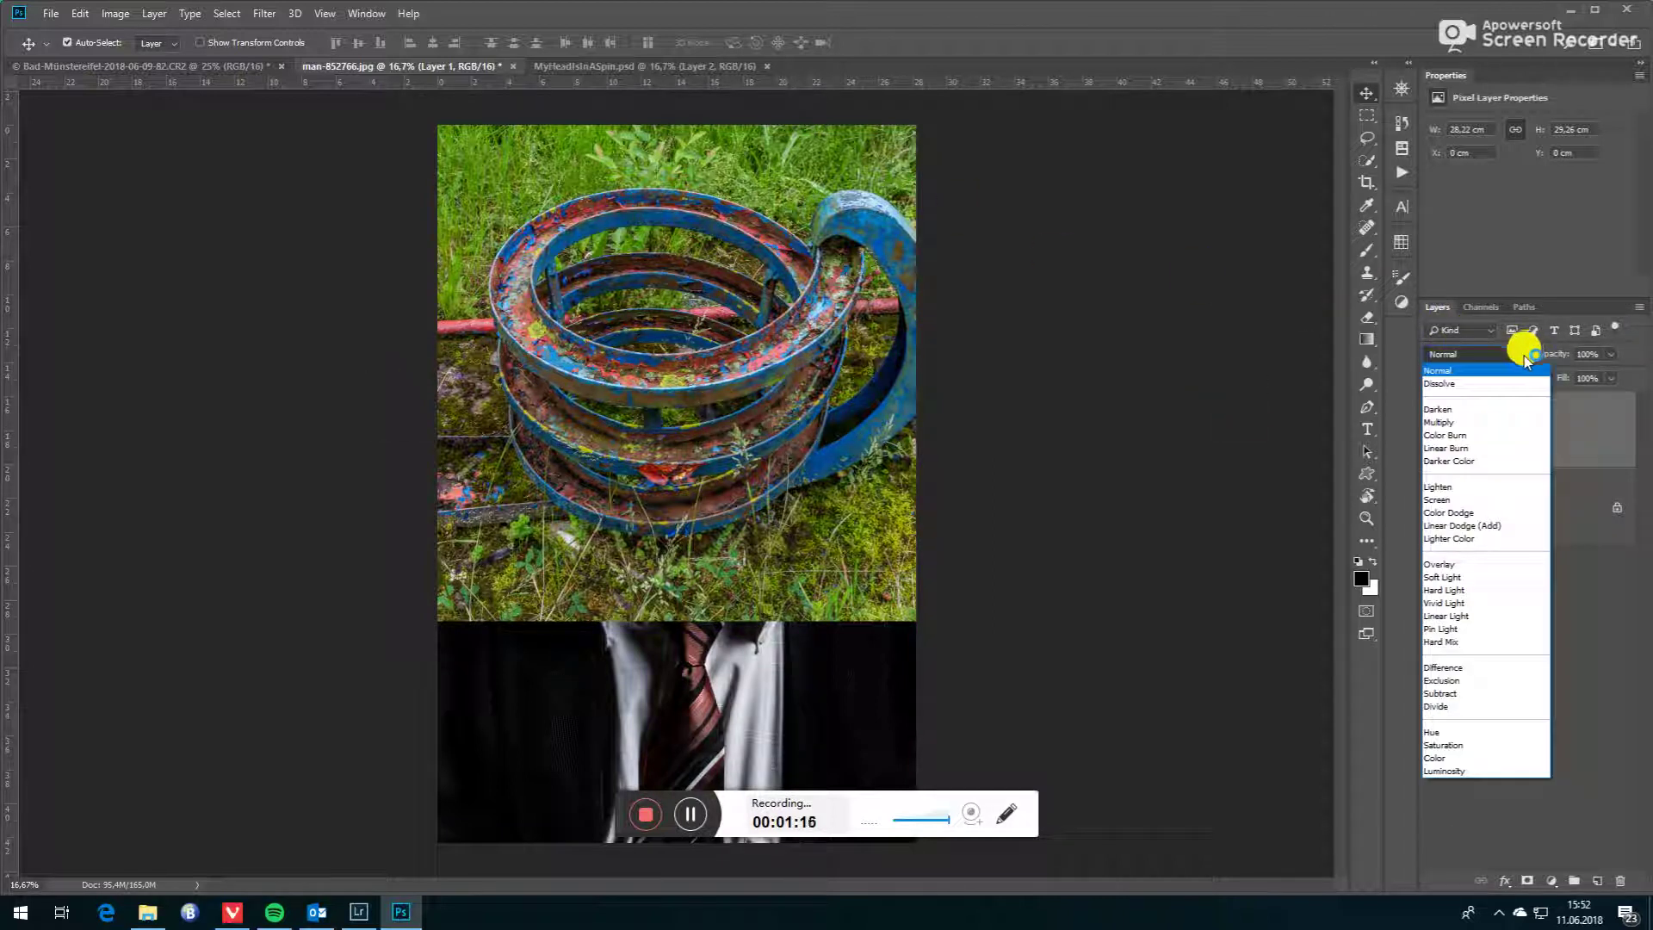
{"action": "left_click", "coordinate": [1459, 577]}
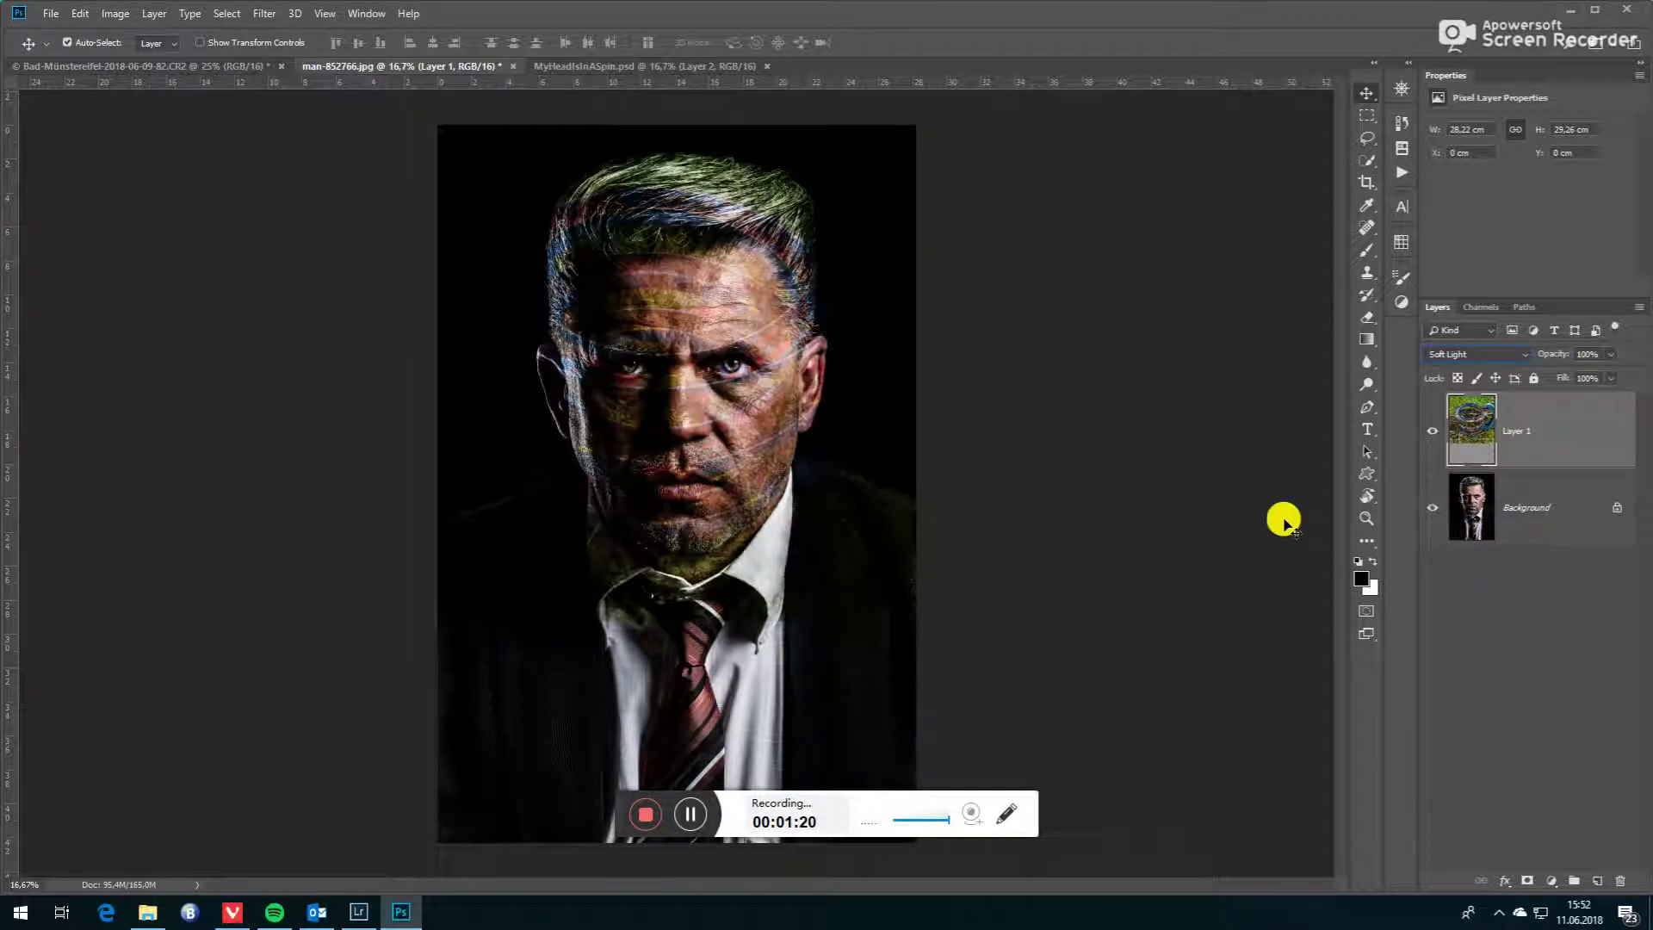
{"action": "left_click", "coordinate": [1520, 354]}
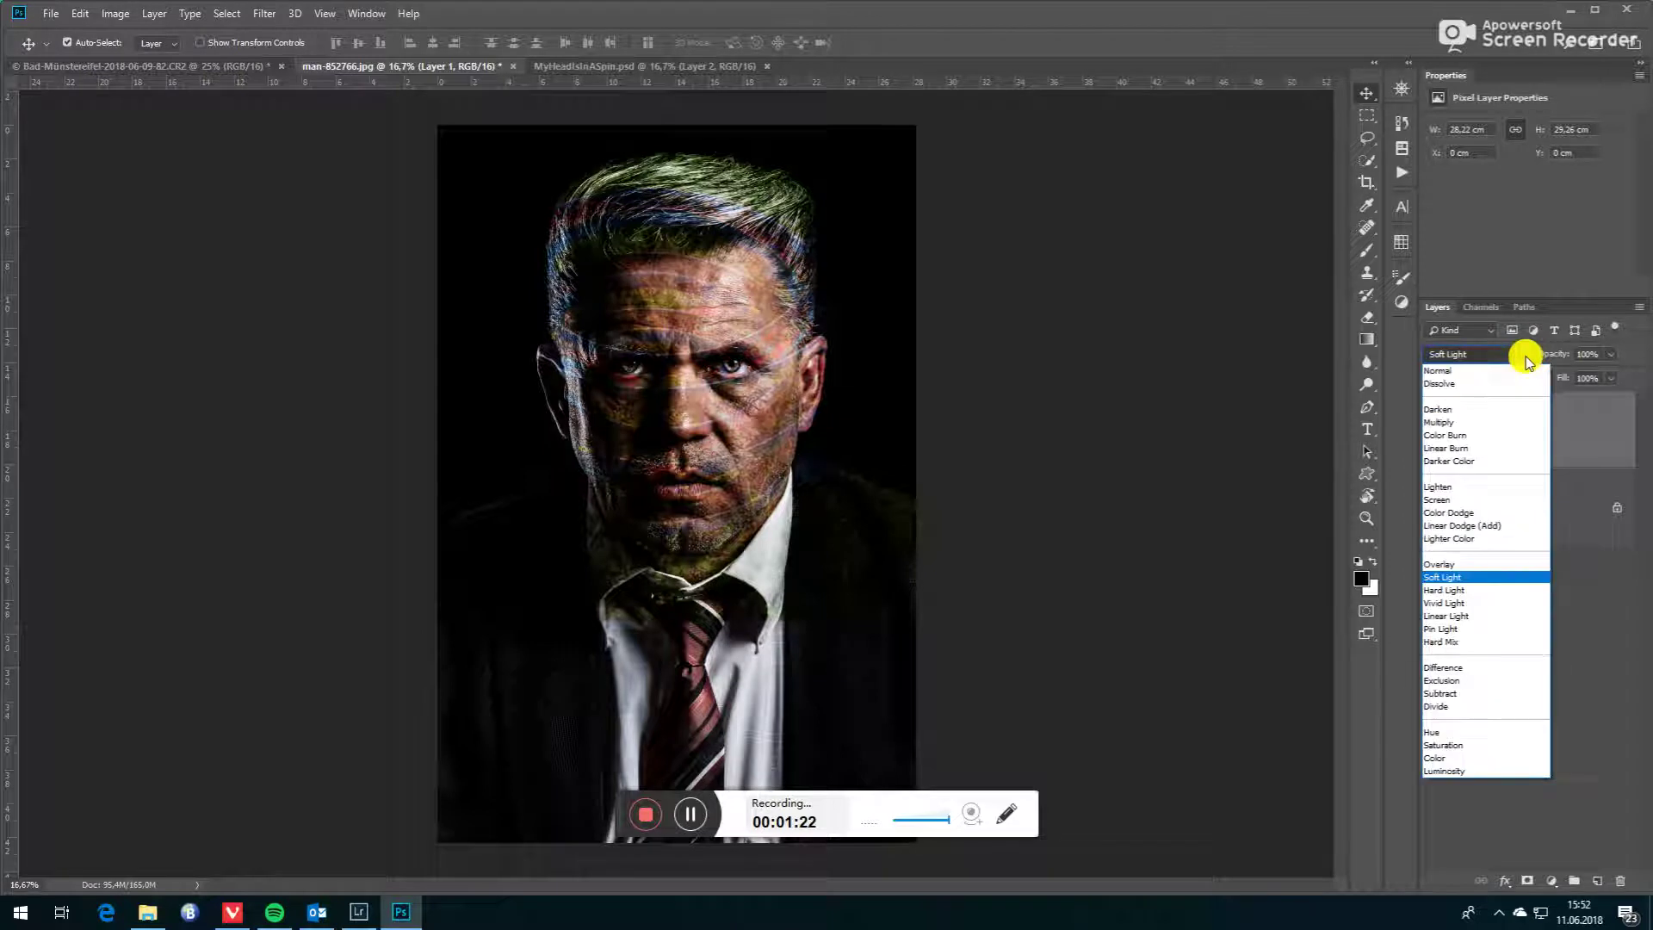
{"action": "left_click", "coordinate": [1462, 423]}
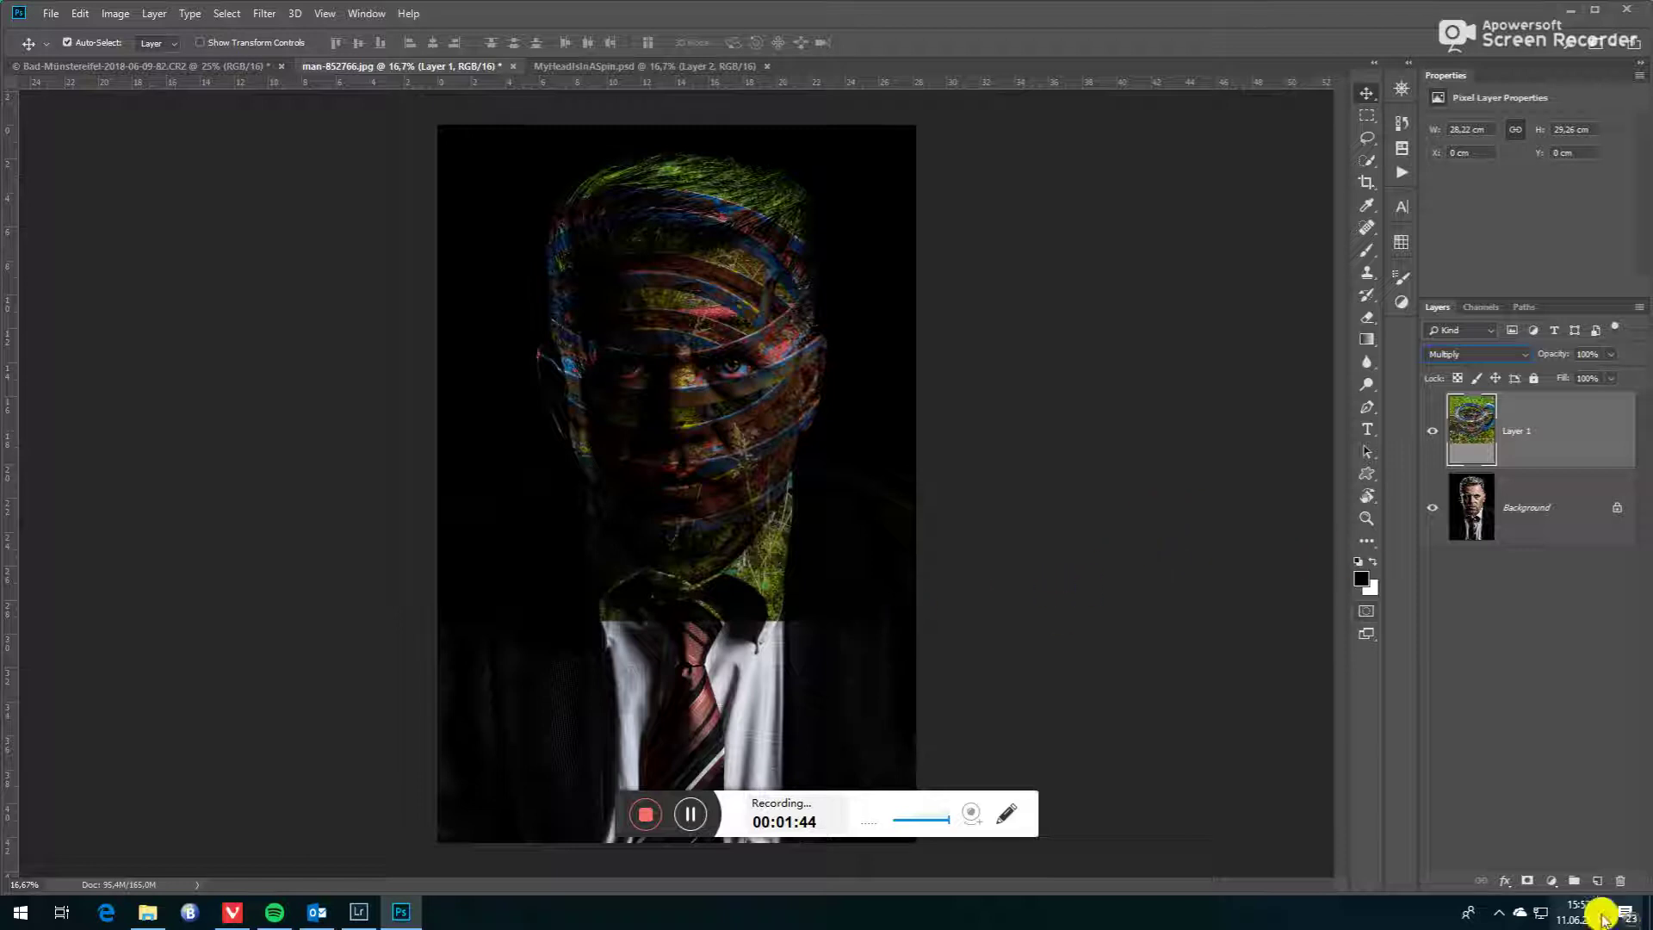
Step: Add a layer mask to the spring layer and paint black with a soft brush to hide its lower edge over the collar and suit
{"action": "left_click", "coordinate": [1526, 881]}
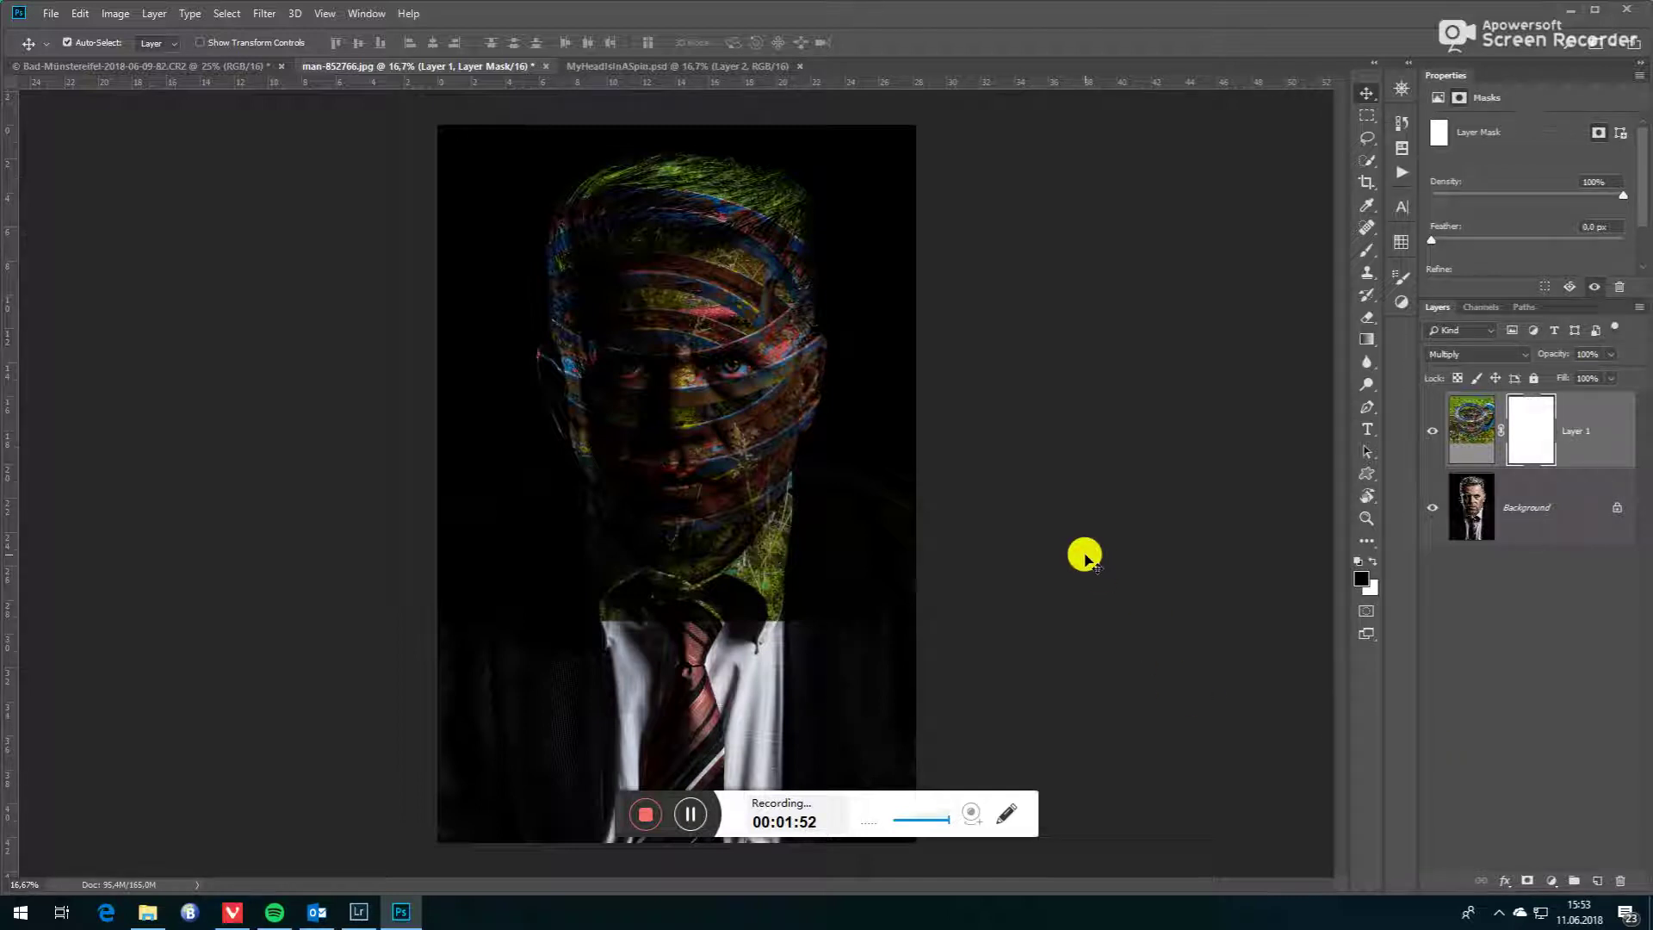
{"action": "key", "text": "b"}
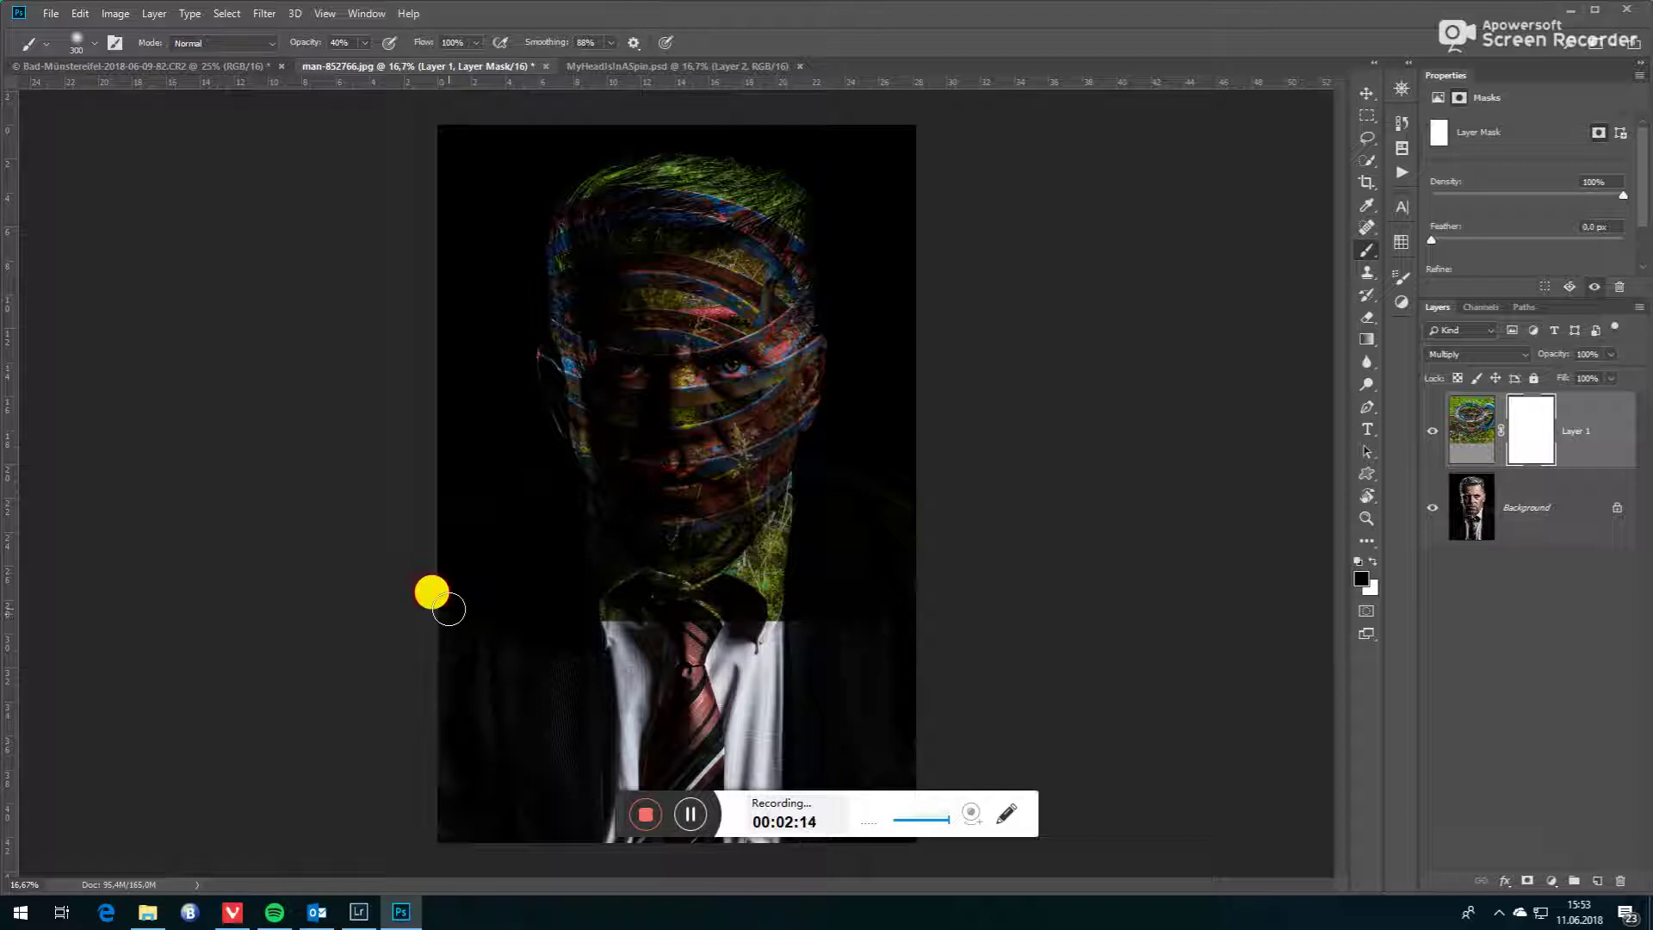
{"action": "mouse_move", "coordinate": [569, 640]}
{"action": "left_mouse_down"}
{"action": "mouse_move", "coordinate": [624, 599]}
{"action": "mouse_move", "coordinate": [621, 631]}
{"action": "mouse_move", "coordinate": [640, 643]}
{"action": "mouse_move", "coordinate": [692, 602]}
{"action": "mouse_move", "coordinate": [732, 603]}
{"action": "mouse_move", "coordinate": [726, 627]}
{"action": "mouse_move", "coordinate": [777, 652]}
{"action": "mouse_move", "coordinate": [792, 622]}
{"action": "mouse_move", "coordinate": [907, 608]}
{"action": "mouse_move", "coordinate": [851, 651]}
{"action": "mouse_move", "coordinate": [906, 628]}
{"action": "mouse_move", "coordinate": [888, 594]}
{"action": "mouse_move", "coordinate": [855, 600]}
{"action": "mouse_move", "coordinate": [836, 630]}
{"action": "mouse_move", "coordinate": [823, 591]}
{"action": "mouse_move", "coordinate": [641, 643]}
{"action": "mouse_move", "coordinate": [530, 594]}
{"action": "mouse_move", "coordinate": [446, 630]}
{"action": "mouse_move", "coordinate": [446, 612]}
{"action": "mouse_move", "coordinate": [749, 614]}
{"action": "mouse_move", "coordinate": [685, 488]}
{"action": "mouse_move", "coordinate": [786, 573]}
{"action": "mouse_move", "coordinate": [954, 555]}
{"action": "mouse_move", "coordinate": [556, 606]}
{"action": "mouse_move", "coordinate": [860, 559]}
{"action": "mouse_move", "coordinate": [772, 597]}
{"action": "mouse_move", "coordinate": [253, 357]}
{"action": "mouse_move", "coordinate": [273, 248]}
{"action": "mouse_move", "coordinate": [342, 331]}
{"action": "mouse_move", "coordinate": [273, 266]}
{"action": "mouse_move", "coordinate": [680, 631]}
{"action": "mouse_move", "coordinate": [776, 585]}
{"action": "mouse_move", "coordinate": [749, 597]}
{"action": "mouse_move", "coordinate": [893, 571]}
{"action": "mouse_move", "coordinate": [930, 524]}
{"action": "mouse_move", "coordinate": [870, 538]}
{"action": "mouse_move", "coordinate": [829, 491]}
{"action": "mouse_move", "coordinate": [712, 579]}
{"action": "mouse_move", "coordinate": [575, 600]}
{"action": "mouse_move", "coordinate": [468, 570]}
{"action": "mouse_move", "coordinate": [519, 512]}
{"action": "mouse_move", "coordinate": [558, 545]}
{"action": "mouse_move", "coordinate": [574, 519]}
{"action": "mouse_move", "coordinate": [600, 582]}
{"action": "mouse_move", "coordinate": [690, 582]}
{"action": "mouse_move", "coordinate": [571, 560]}
{"action": "mouse_move", "coordinate": [572, 534]}
{"action": "mouse_move", "coordinate": [474, 540]}
{"action": "mouse_move", "coordinate": [708, 618]}
{"action": "mouse_move", "coordinate": [572, 628]}
{"action": "mouse_move", "coordinate": [881, 602]}
{"action": "mouse_move", "coordinate": [827, 480]}
{"action": "mouse_move", "coordinate": [908, 539]}
{"action": "mouse_move", "coordinate": [835, 635]}
{"action": "mouse_move", "coordinate": [539, 582]}
{"action": "left_mouse_up"}
{"action": "key", "text": "bracketright"}
{"action": "key", "text": "bracketright"}
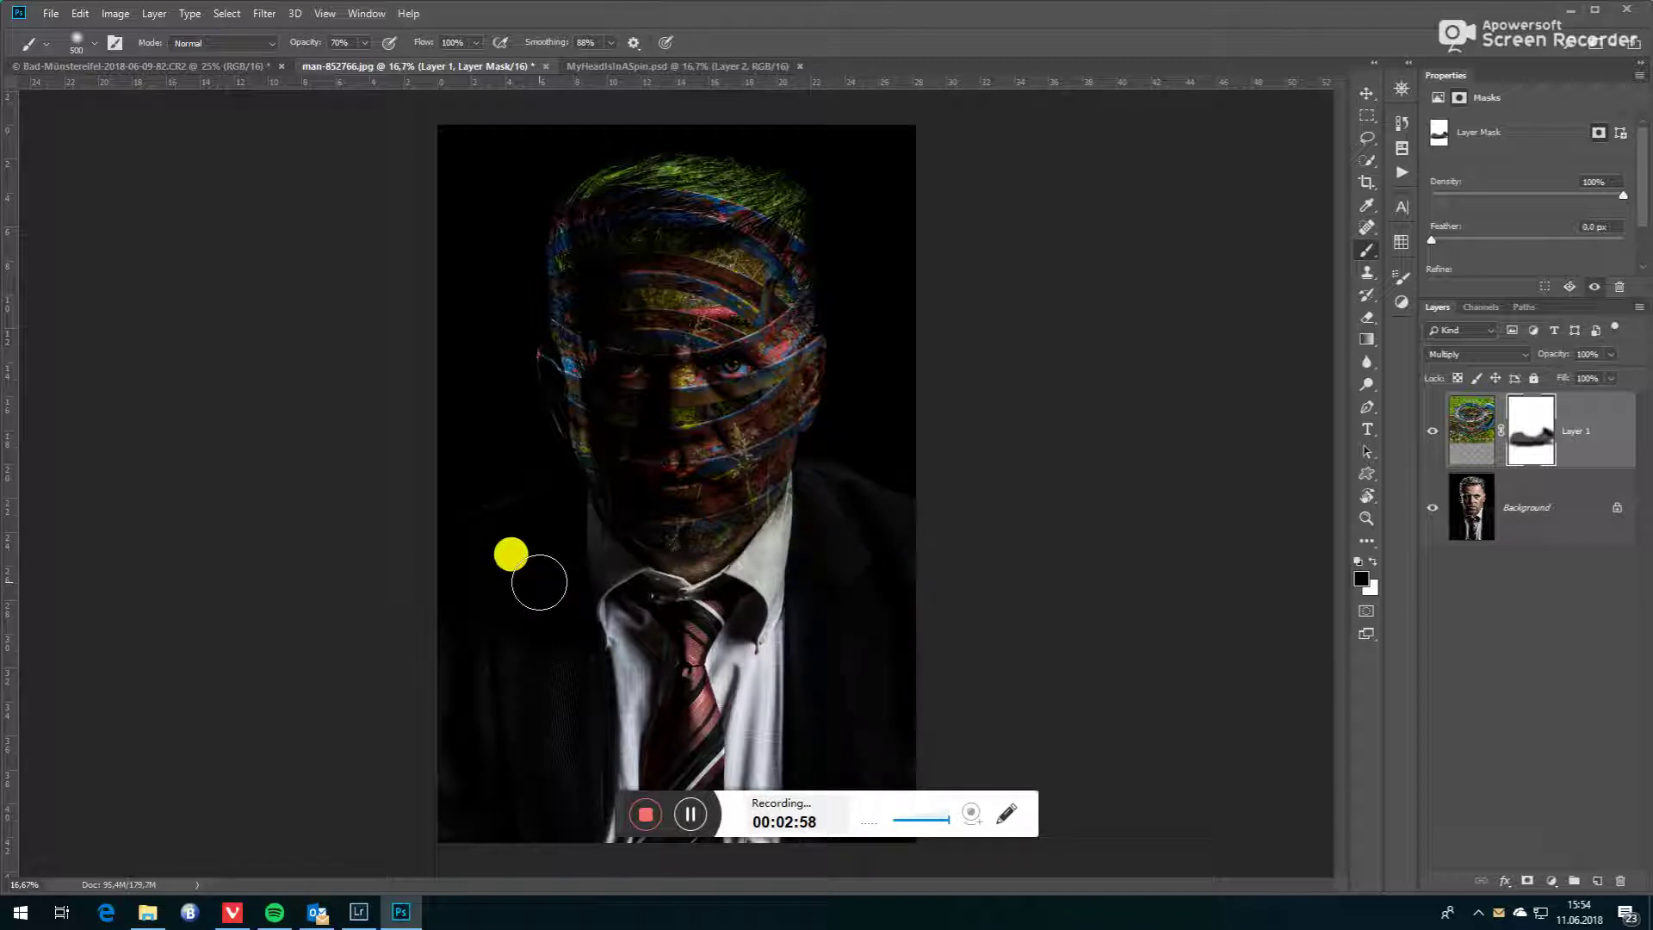
Step: Soften the mask transition around the collar and neck with black brush strokes at 20% opacity, using a smaller brush near the chin
{"action": "key", "text": "2"}
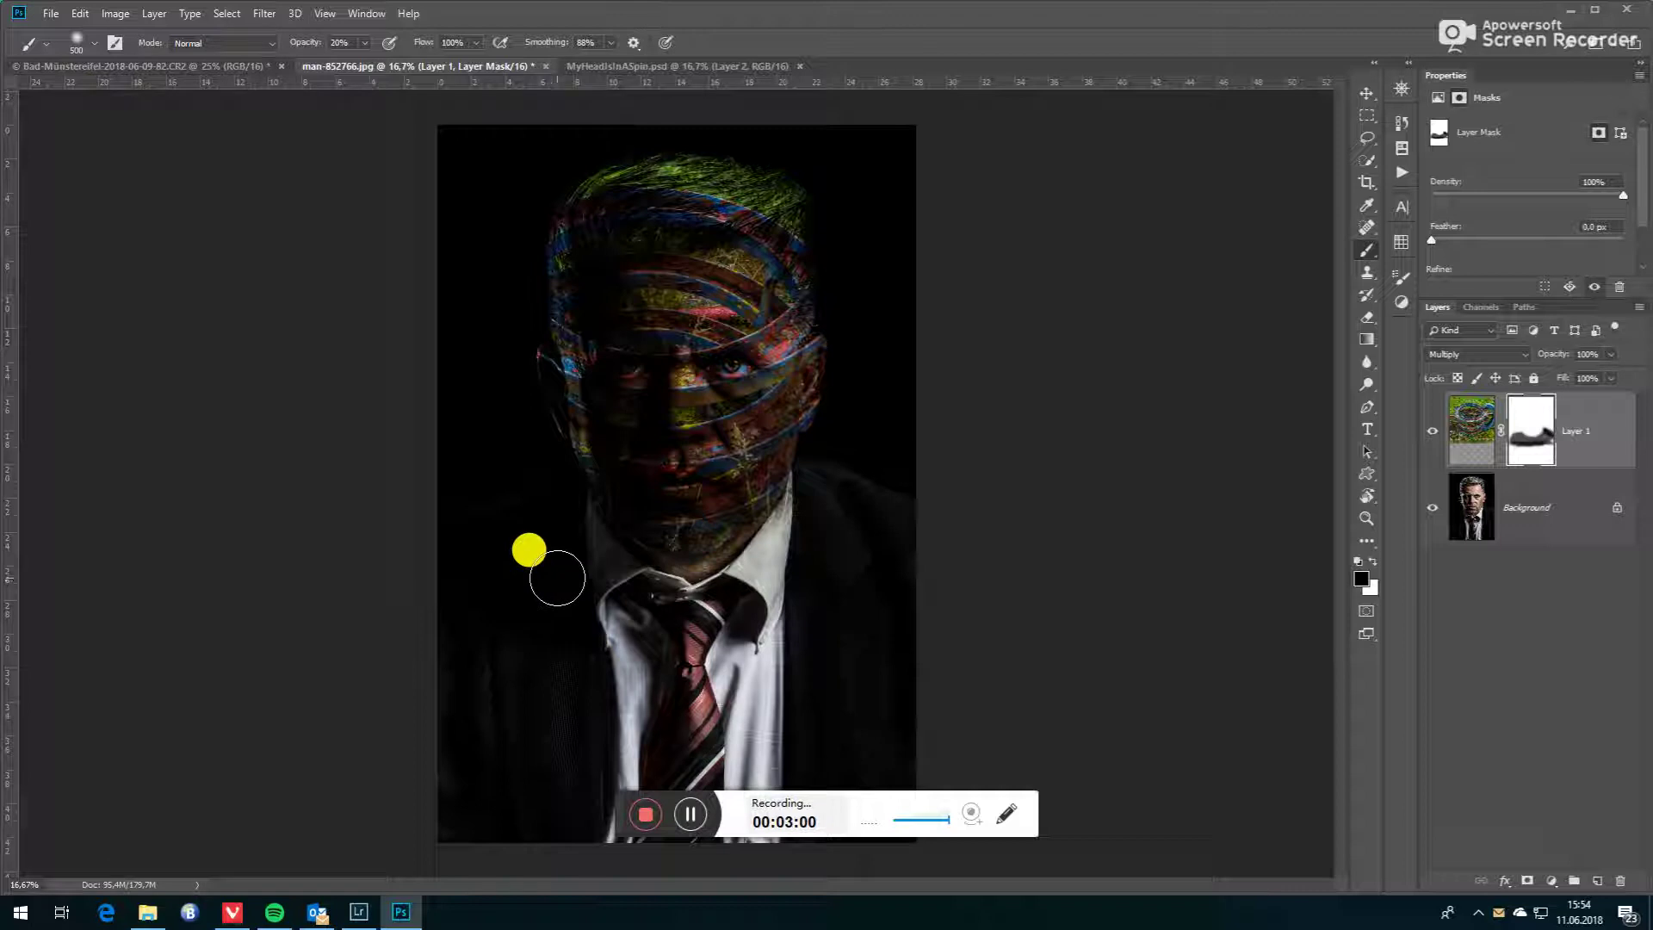
{"action": "left_click_drag", "start_coordinate": [554, 579], "coordinate": [683, 587]}
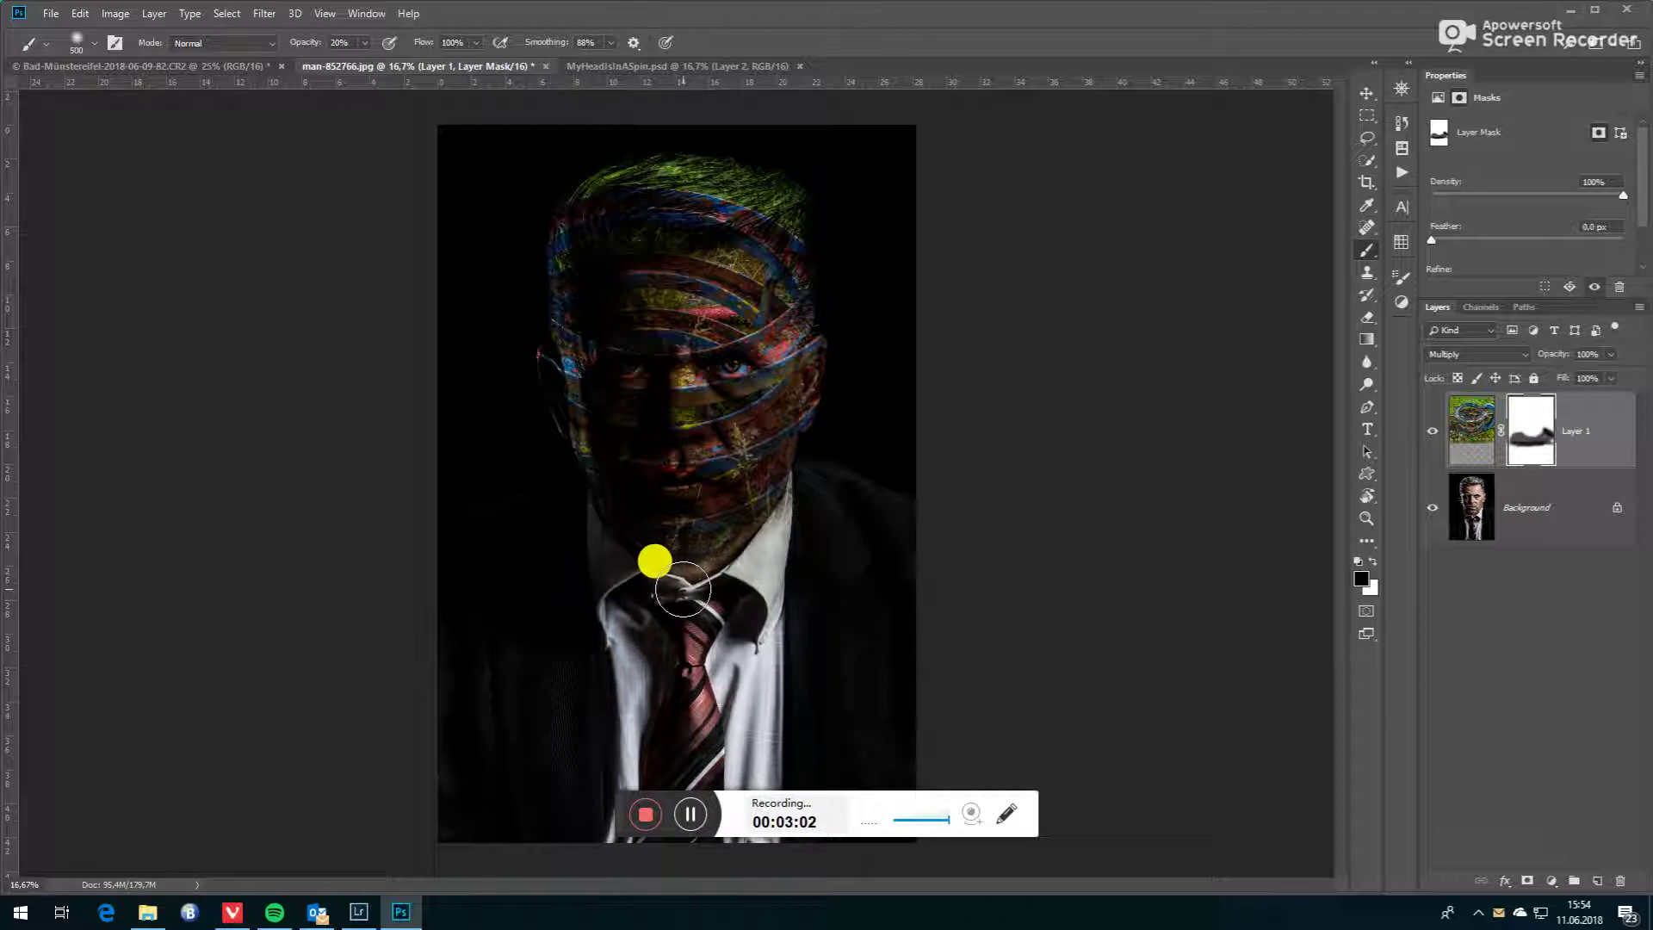
{"action": "key", "text": "bracketleft"}
{"action": "key", "text": "bracketleft"}
{"action": "mouse_move", "coordinate": [649, 565]}
{"action": "left_mouse_down"}
{"action": "mouse_move", "coordinate": [736, 553]}
{"action": "mouse_move", "coordinate": [719, 565]}
{"action": "mouse_move", "coordinate": [791, 515]}
{"action": "mouse_move", "coordinate": [784, 533]}
{"action": "mouse_move", "coordinate": [650, 541]}
{"action": "mouse_move", "coordinate": [587, 529]}
{"action": "mouse_move", "coordinate": [580, 504]}
{"action": "mouse_move", "coordinate": [625, 625]}
{"action": "mouse_move", "coordinate": [634, 554]}
{"action": "mouse_move", "coordinate": [658, 529]}
{"action": "mouse_move", "coordinate": [937, 543]}
{"action": "mouse_move", "coordinate": [895, 545]}
{"action": "mouse_move", "coordinate": [873, 509]}
{"action": "mouse_move", "coordinate": [926, 479]}
{"action": "mouse_move", "coordinate": [826, 373]}
{"action": "mouse_move", "coordinate": [729, 370]}
{"action": "left_mouse_up"}
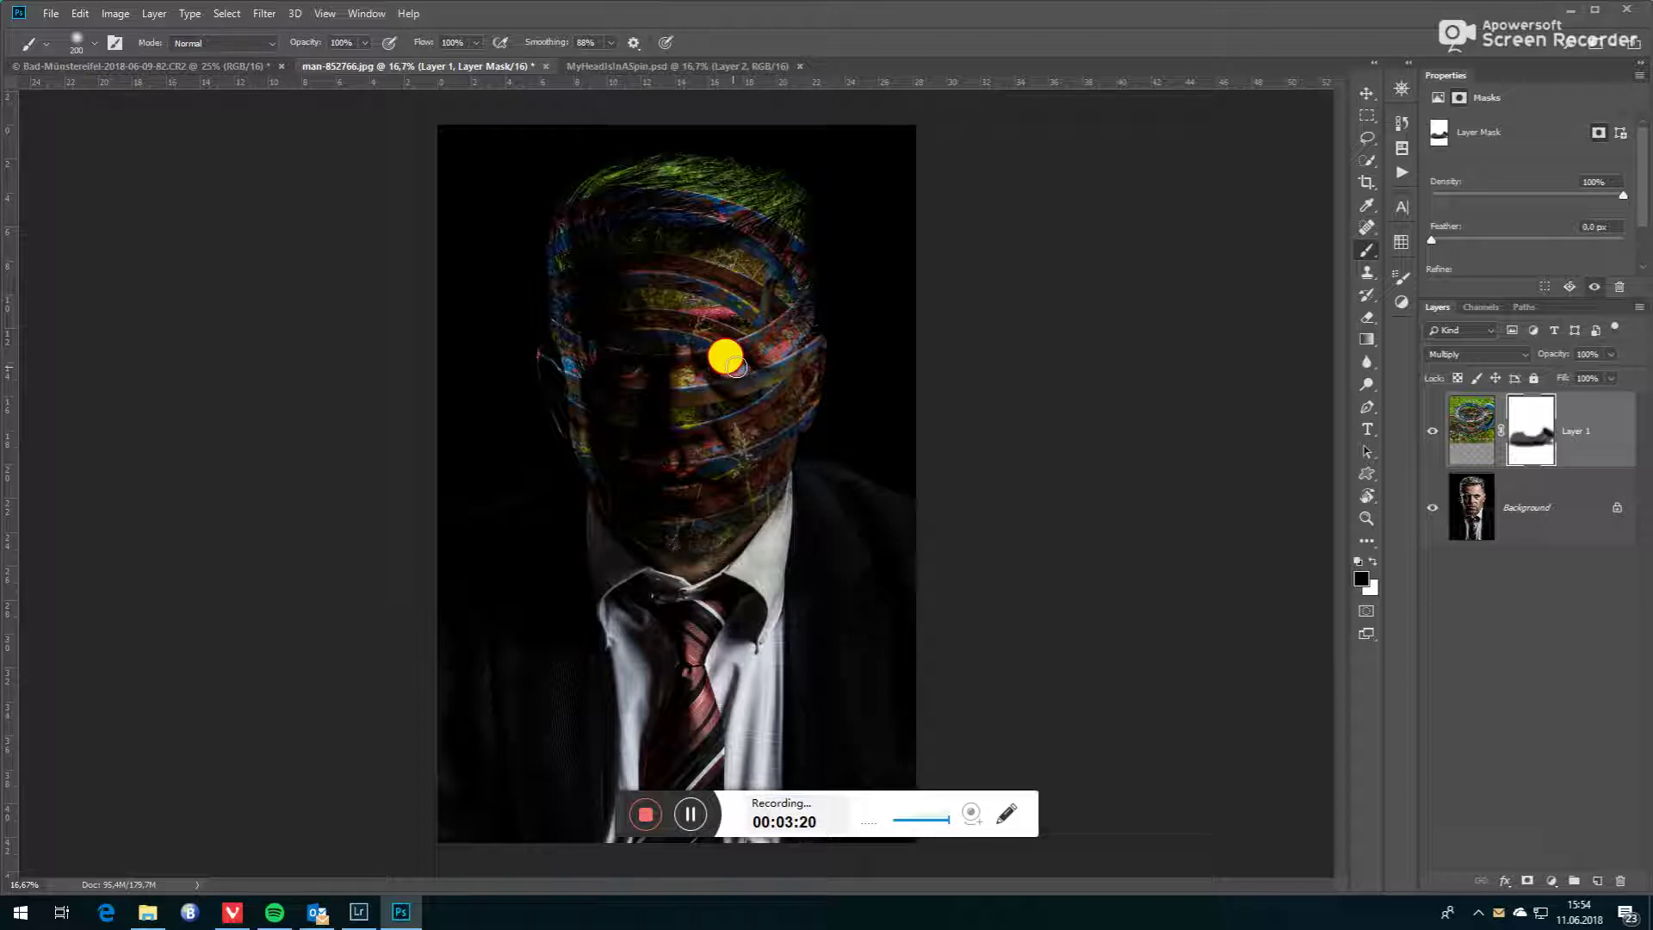
Step: Paint black on the mask over both eyes with a size 200 brush at 100% opacity to remove the spring texture there
{"action": "mouse_move", "coordinate": [730, 366]}
{"action": "left_mouse_down"}
{"action": "mouse_move", "coordinate": [661, 386]}
{"action": "mouse_move", "coordinate": [601, 377]}
{"action": "mouse_move", "coordinate": [653, 373]}
{"action": "left_mouse_up"}
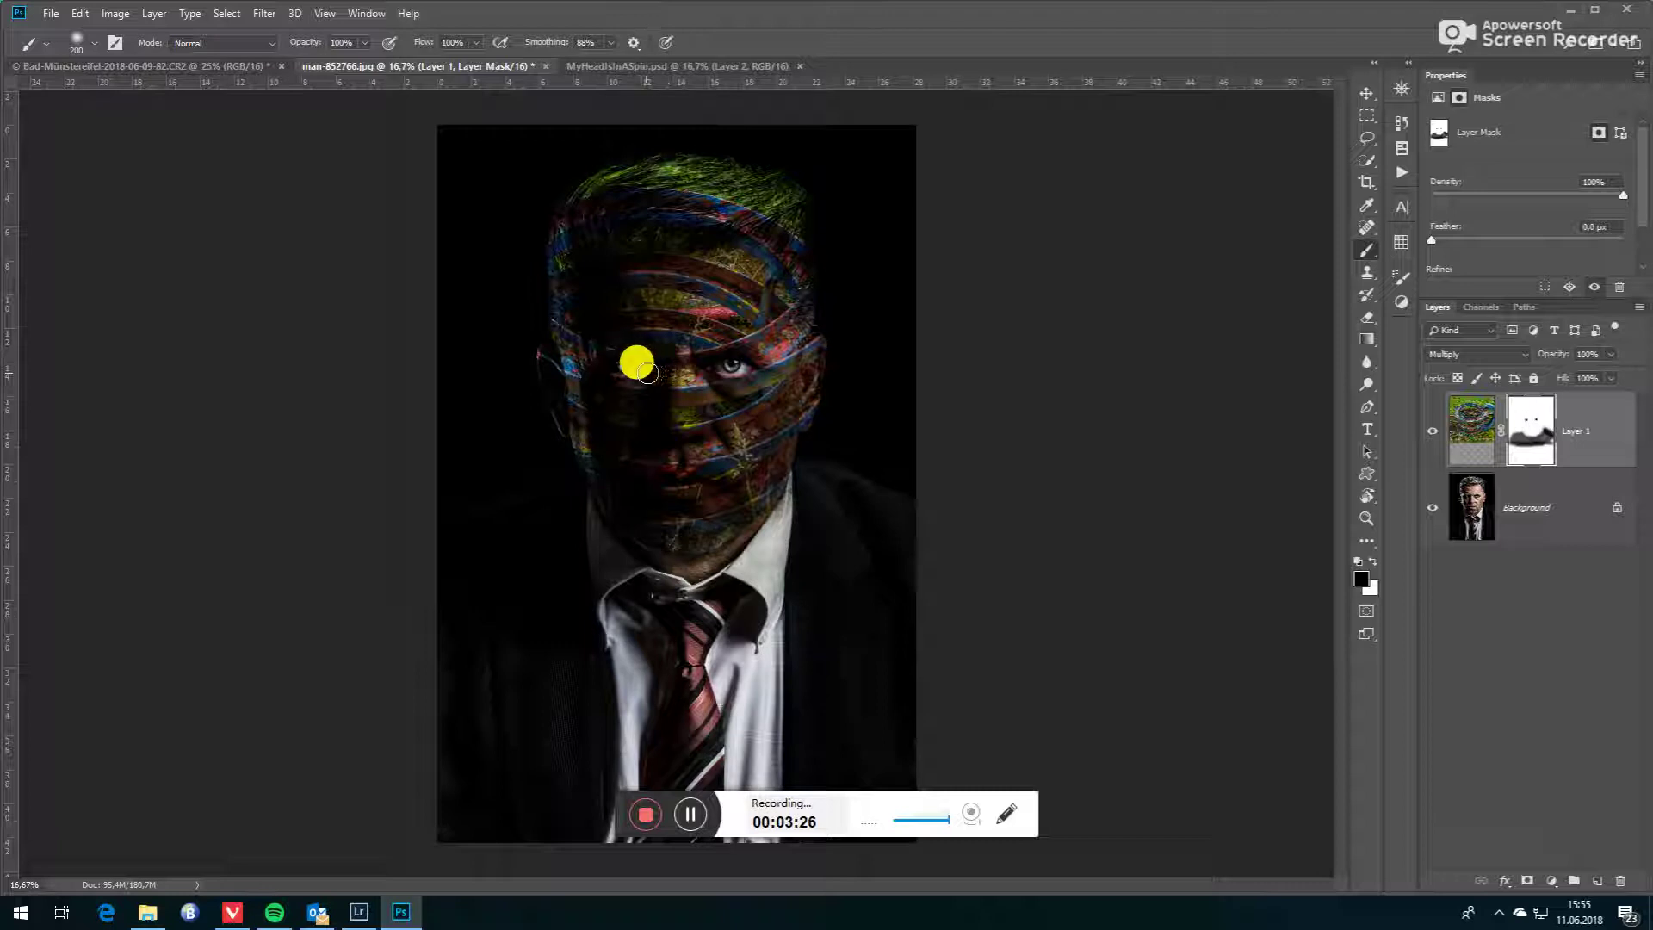
{"action": "left_click_drag", "start_coordinate": [629, 369], "coordinate": [634, 370]}
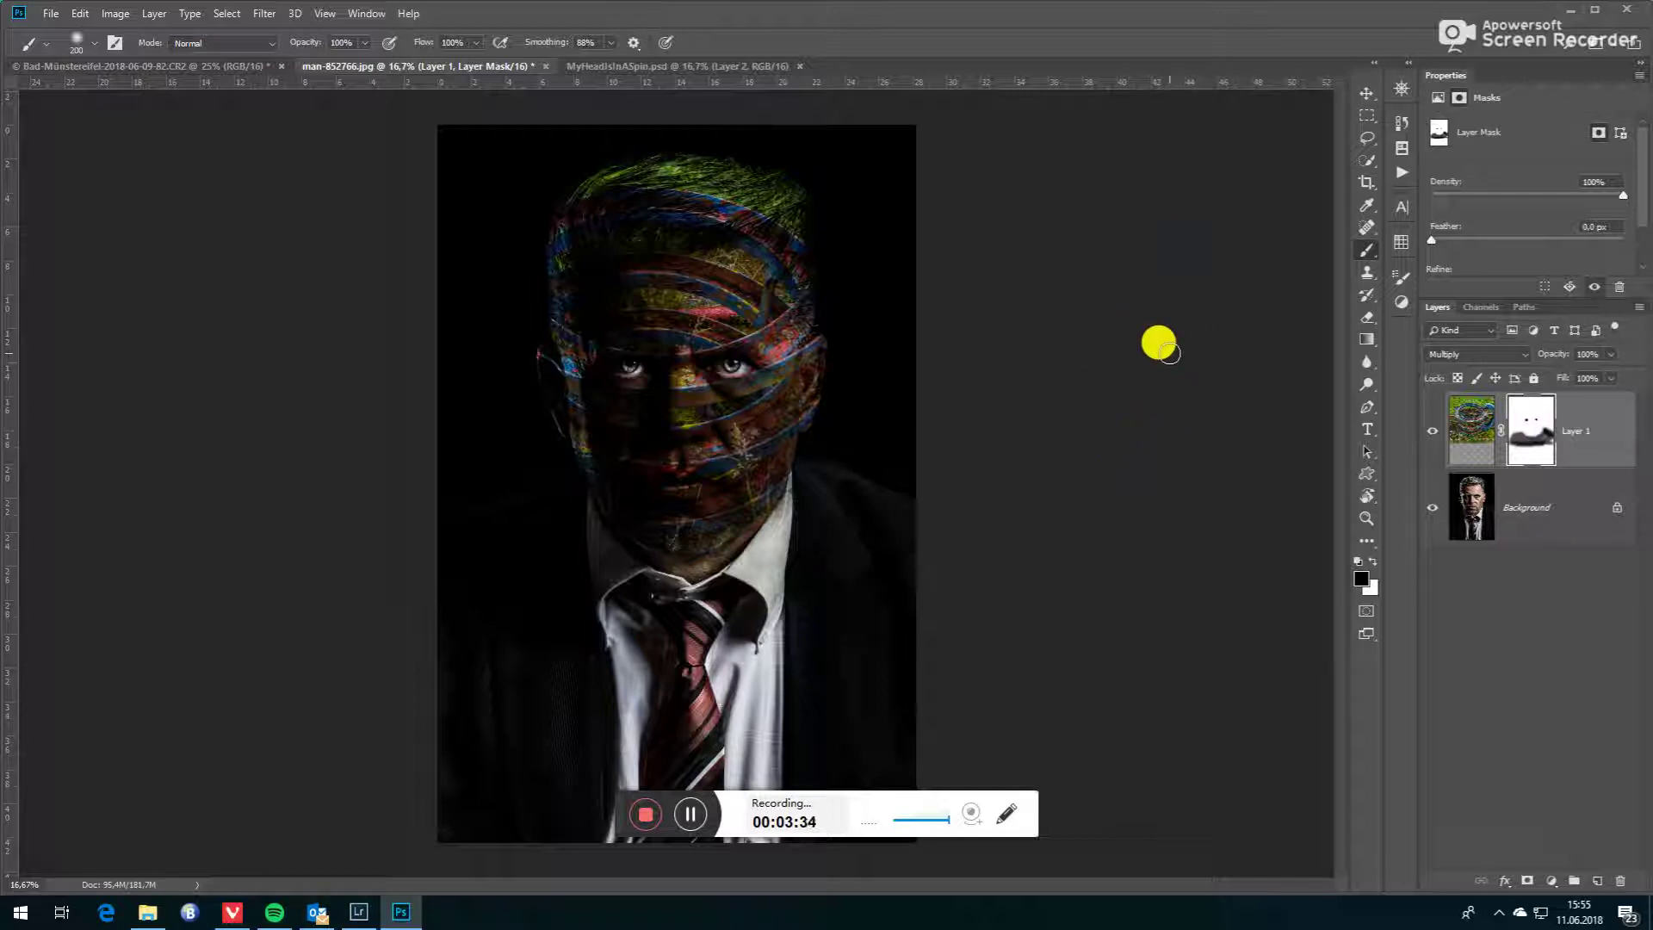
{"action": "key", "text": "v"}
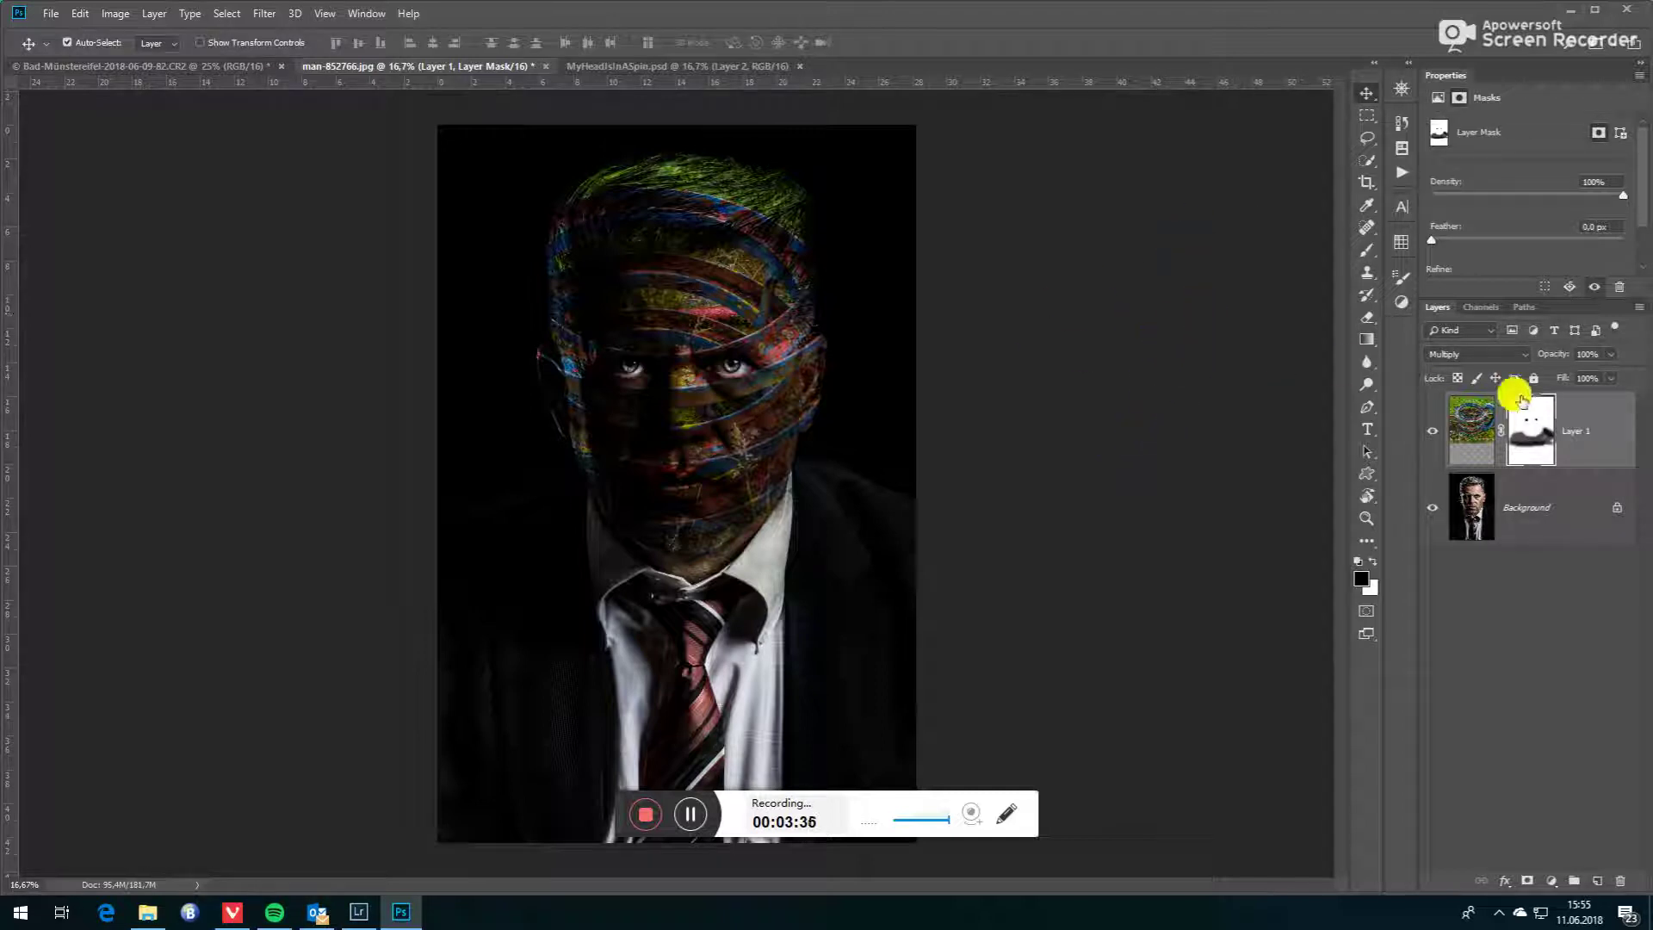
Step: Try a lower opacity for the spring layer and return it to 100%
{"action": "left_click", "coordinate": [1611, 354]}
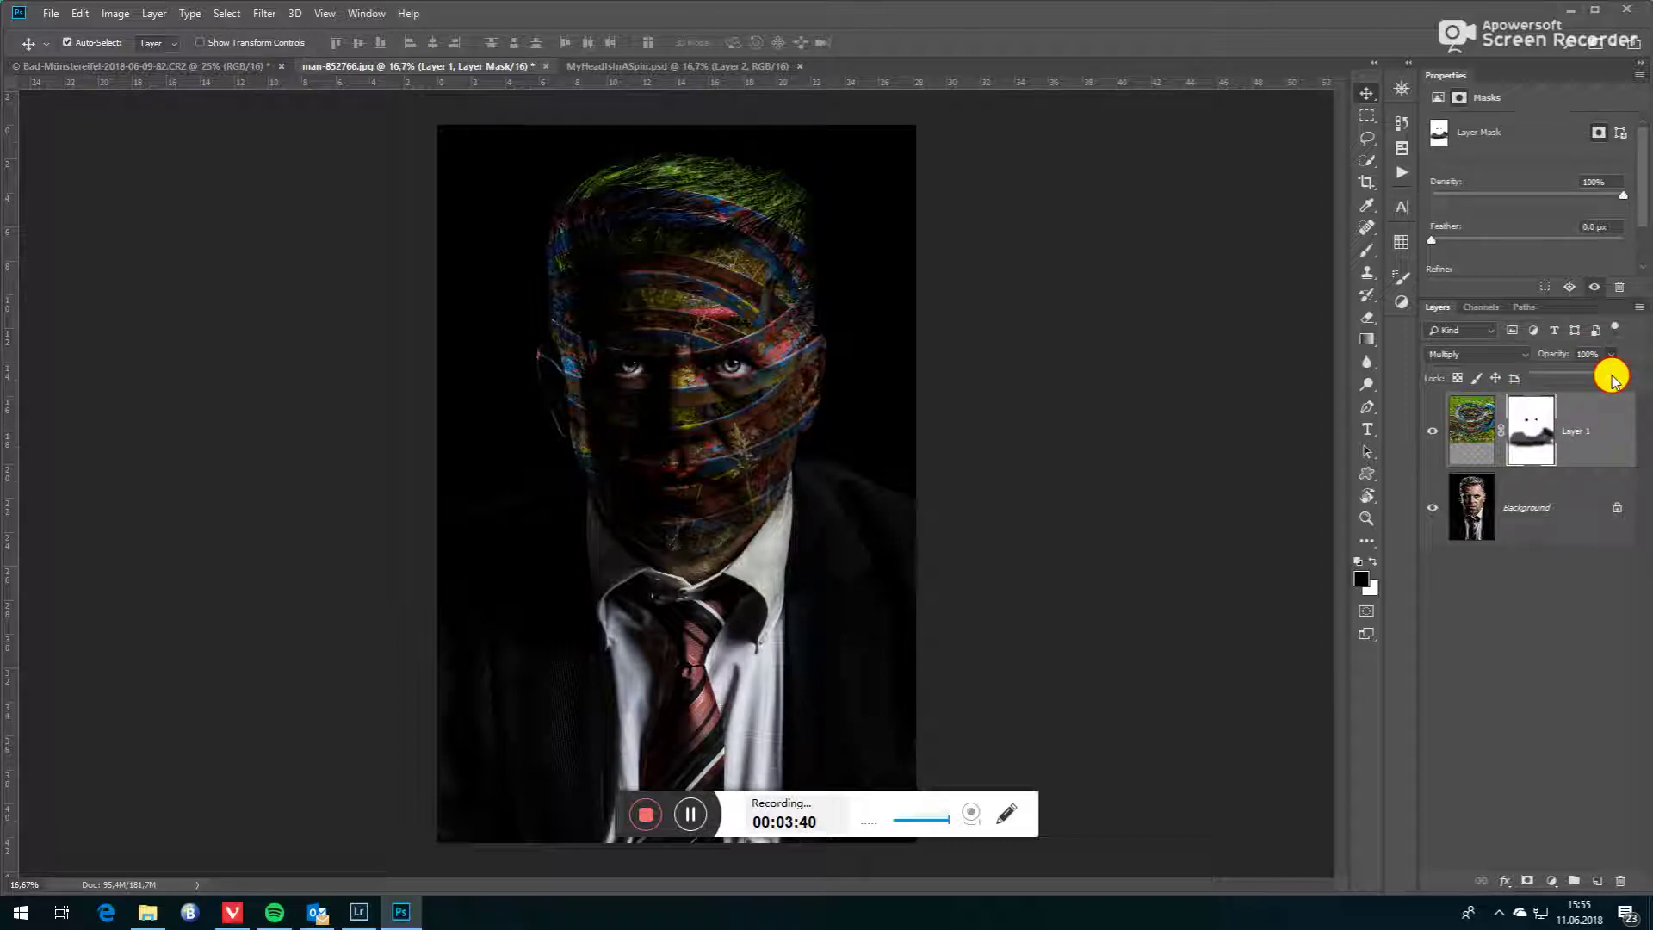
{"action": "left_click_drag", "start_coordinate": [1603, 383], "coordinate": [1625, 383]}
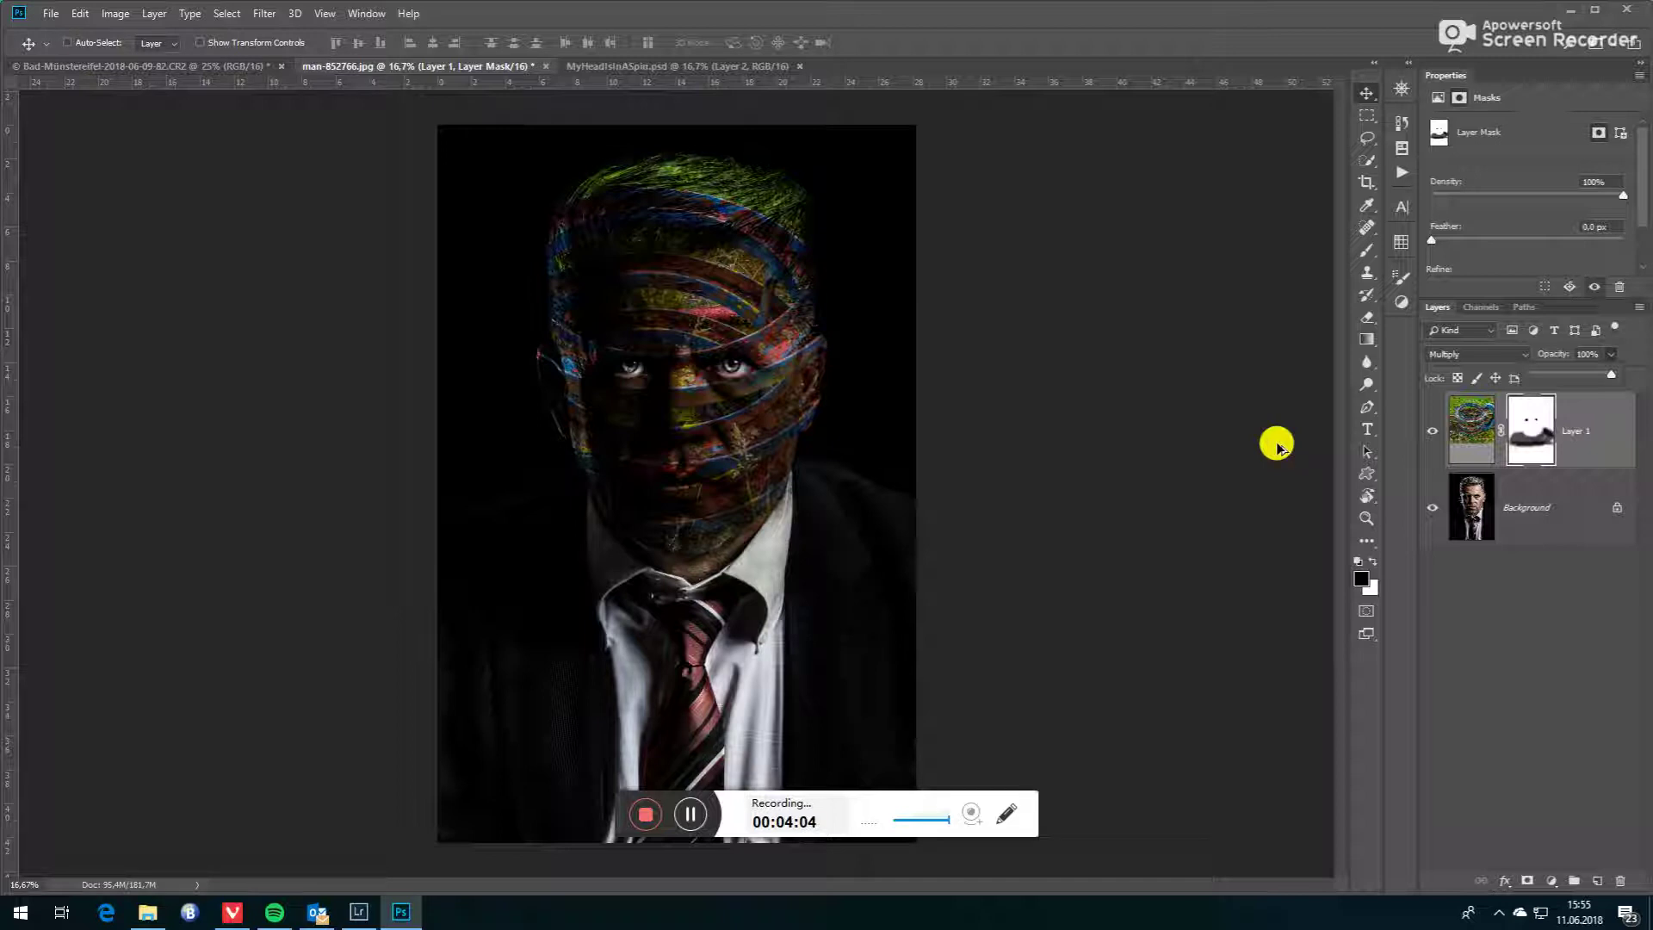
Step: Stamp all visible layers into a new merged layer and duplicate that layer
{"action": "key", "text": "ctrl+shift+alt+e"}
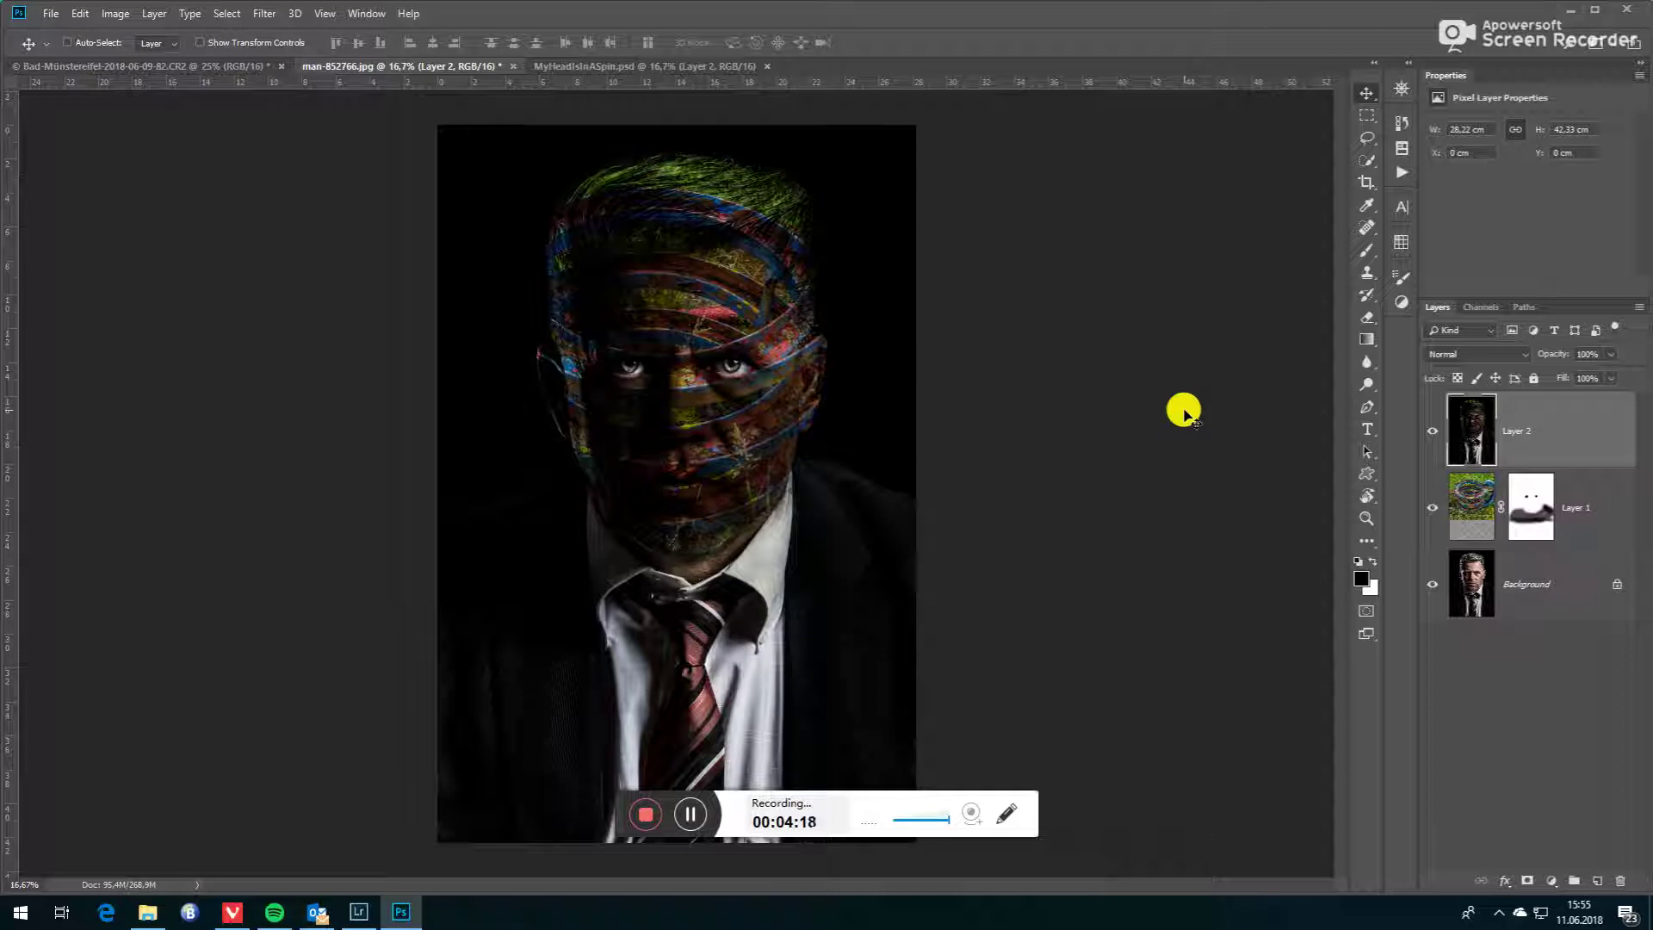
{"action": "key", "text": "ctrl+j"}
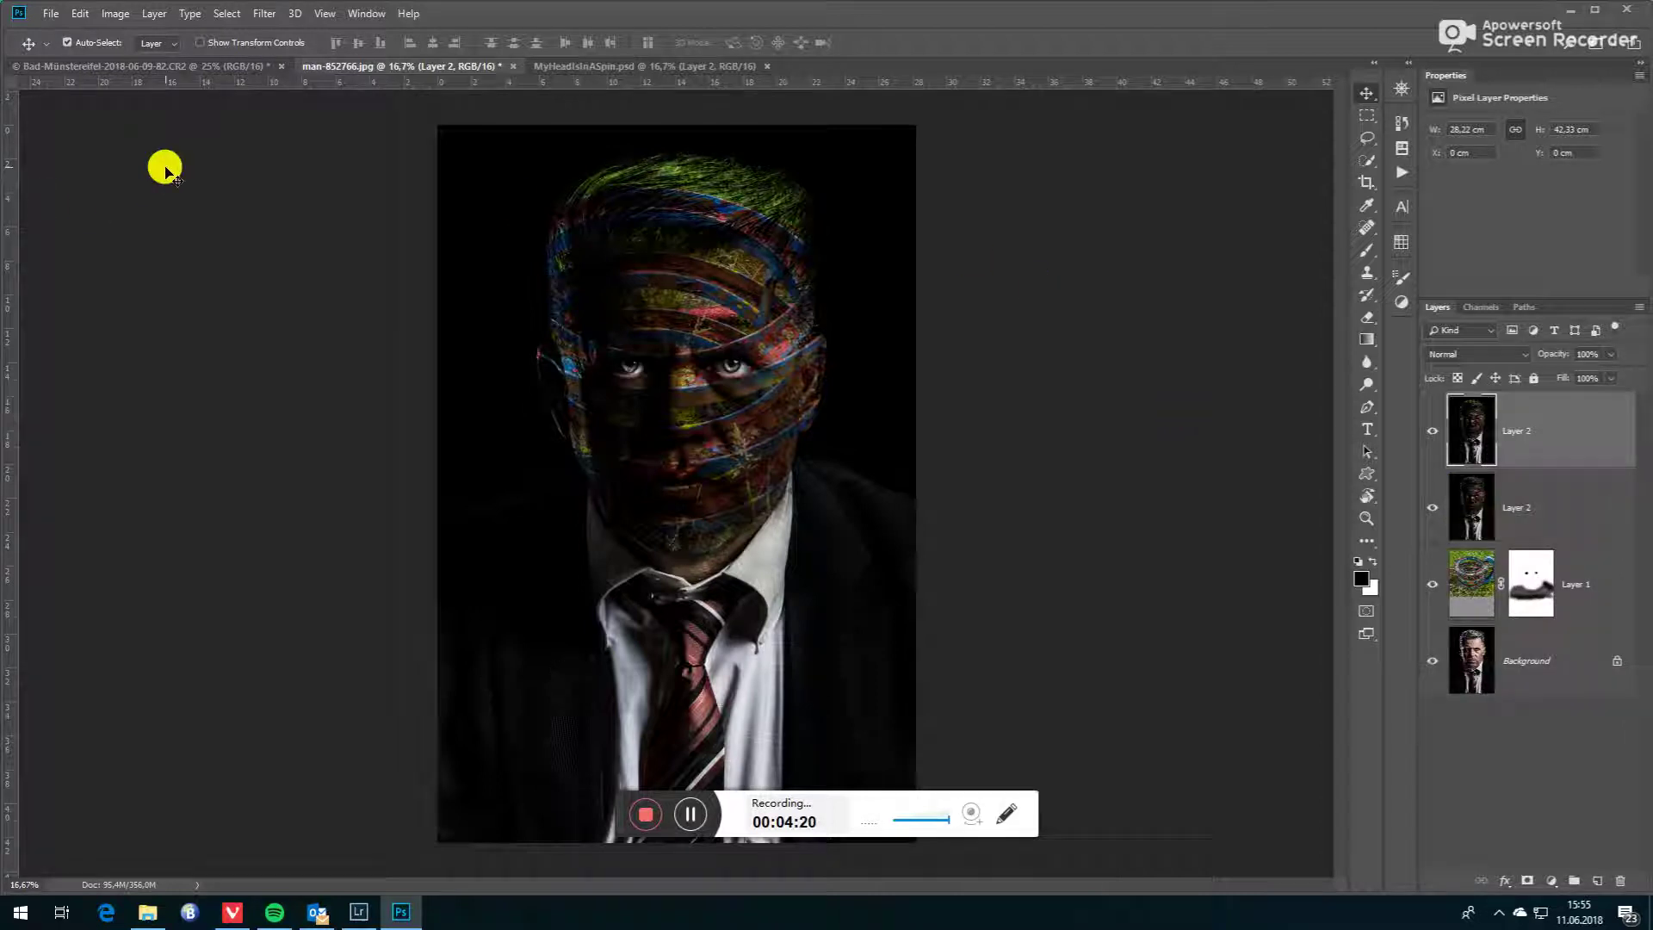
{"action": "left_click", "coordinate": [265, 13]}
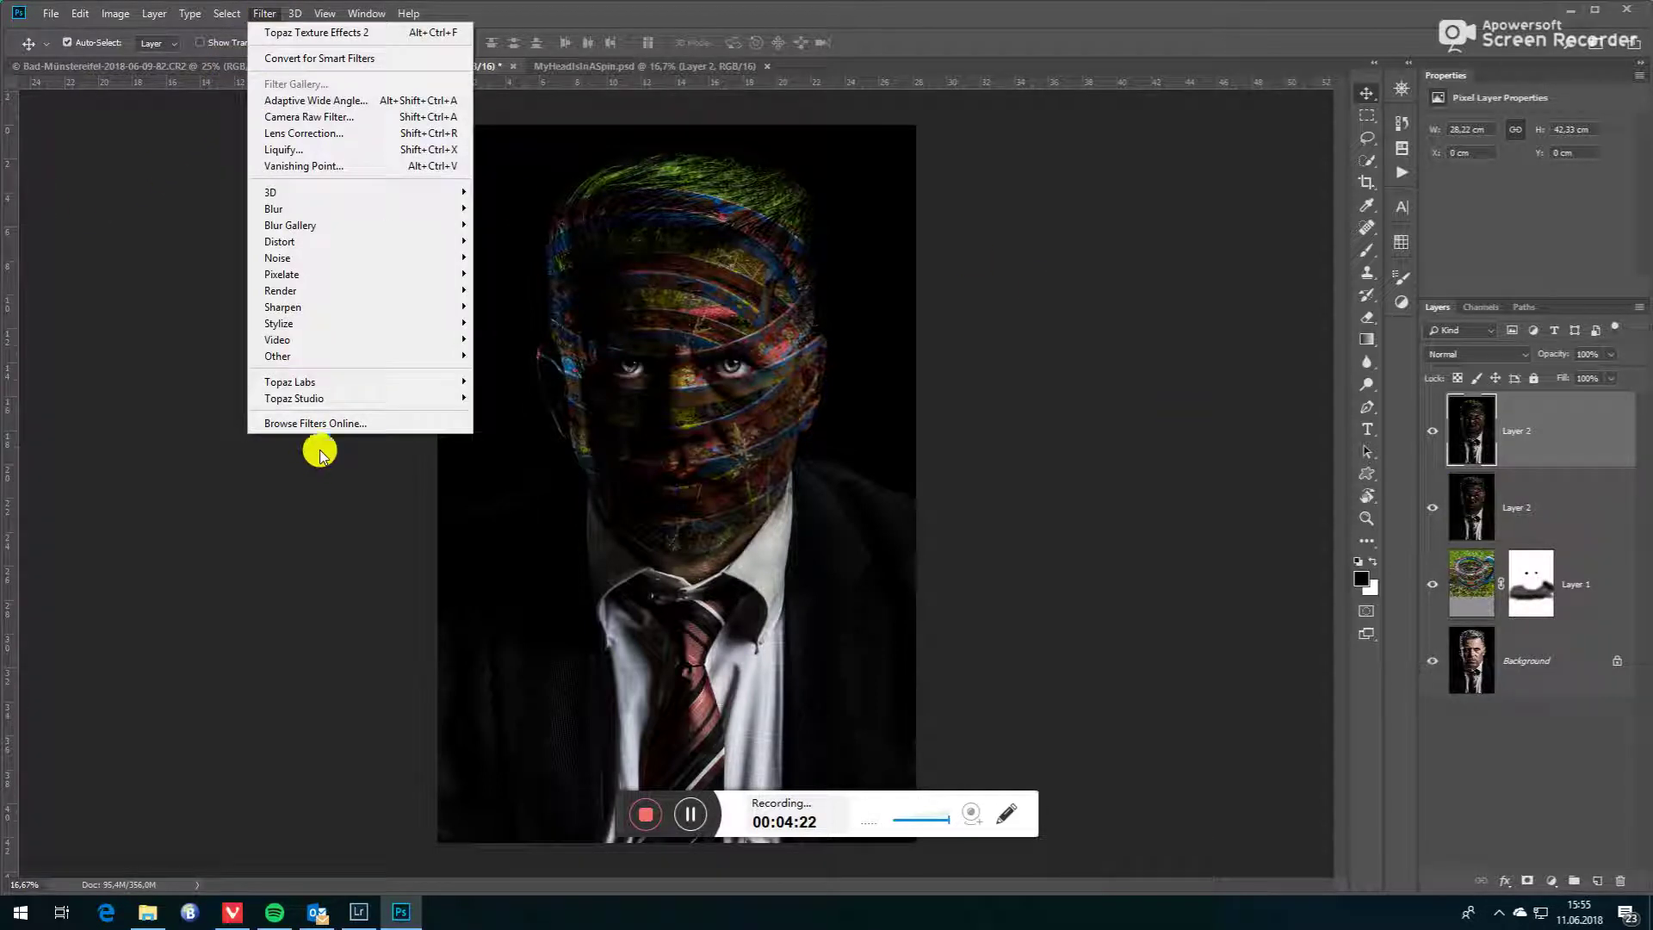
{"action": "mouse_move", "coordinate": [330, 381]}
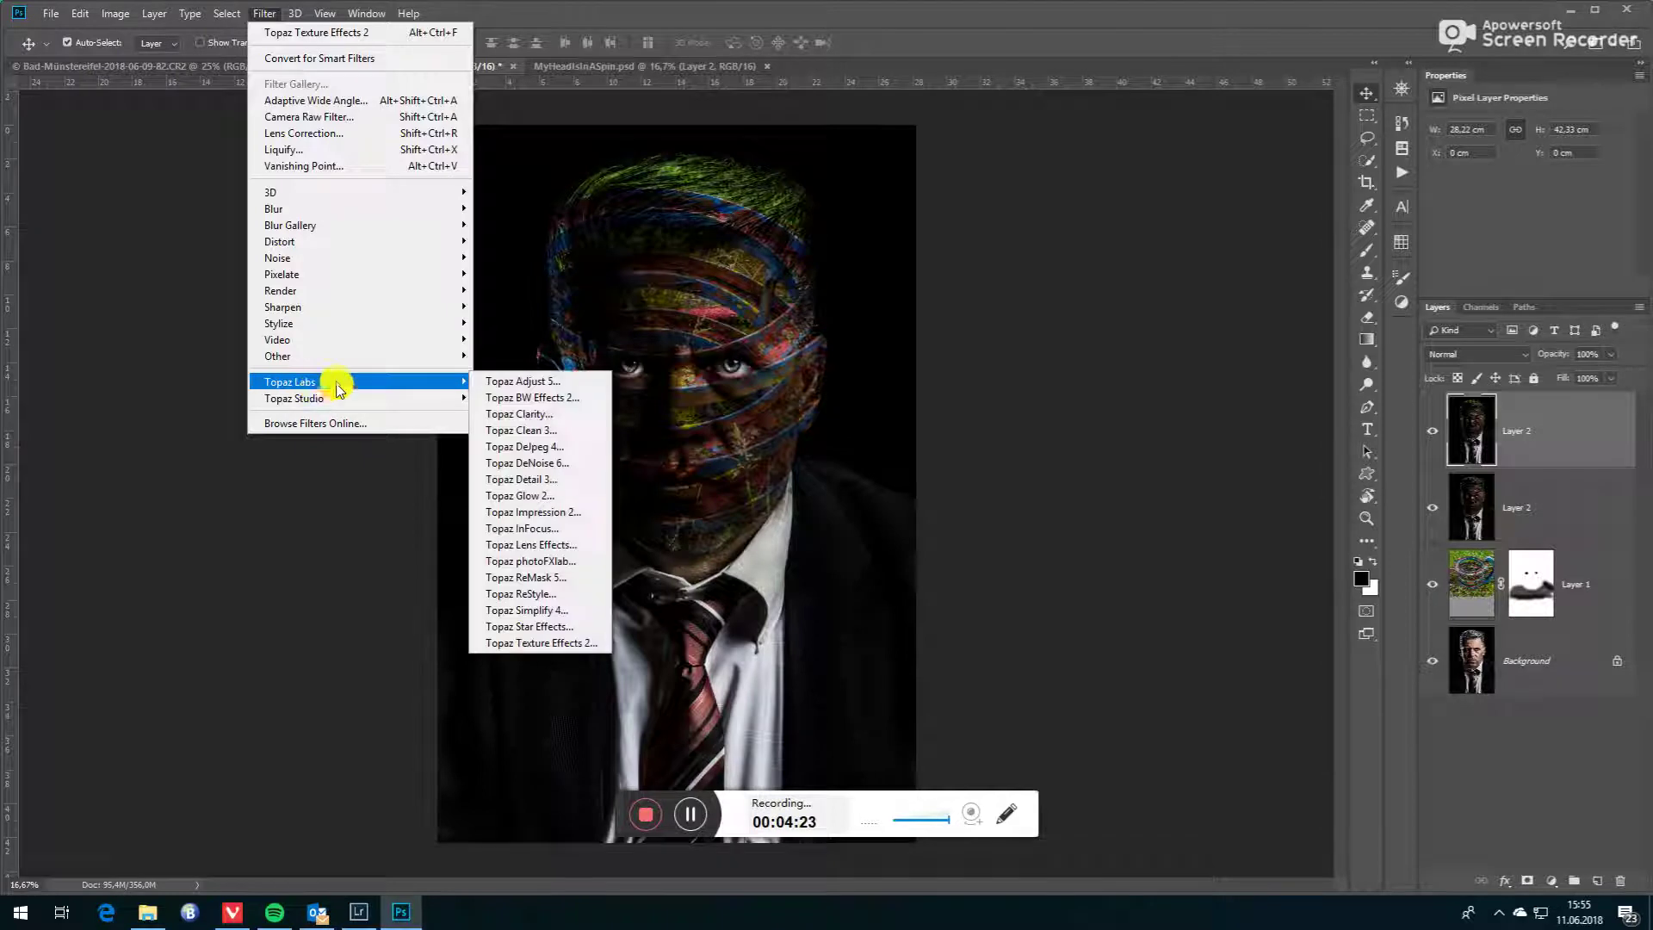
{"action": "left_click", "coordinate": [539, 382]}
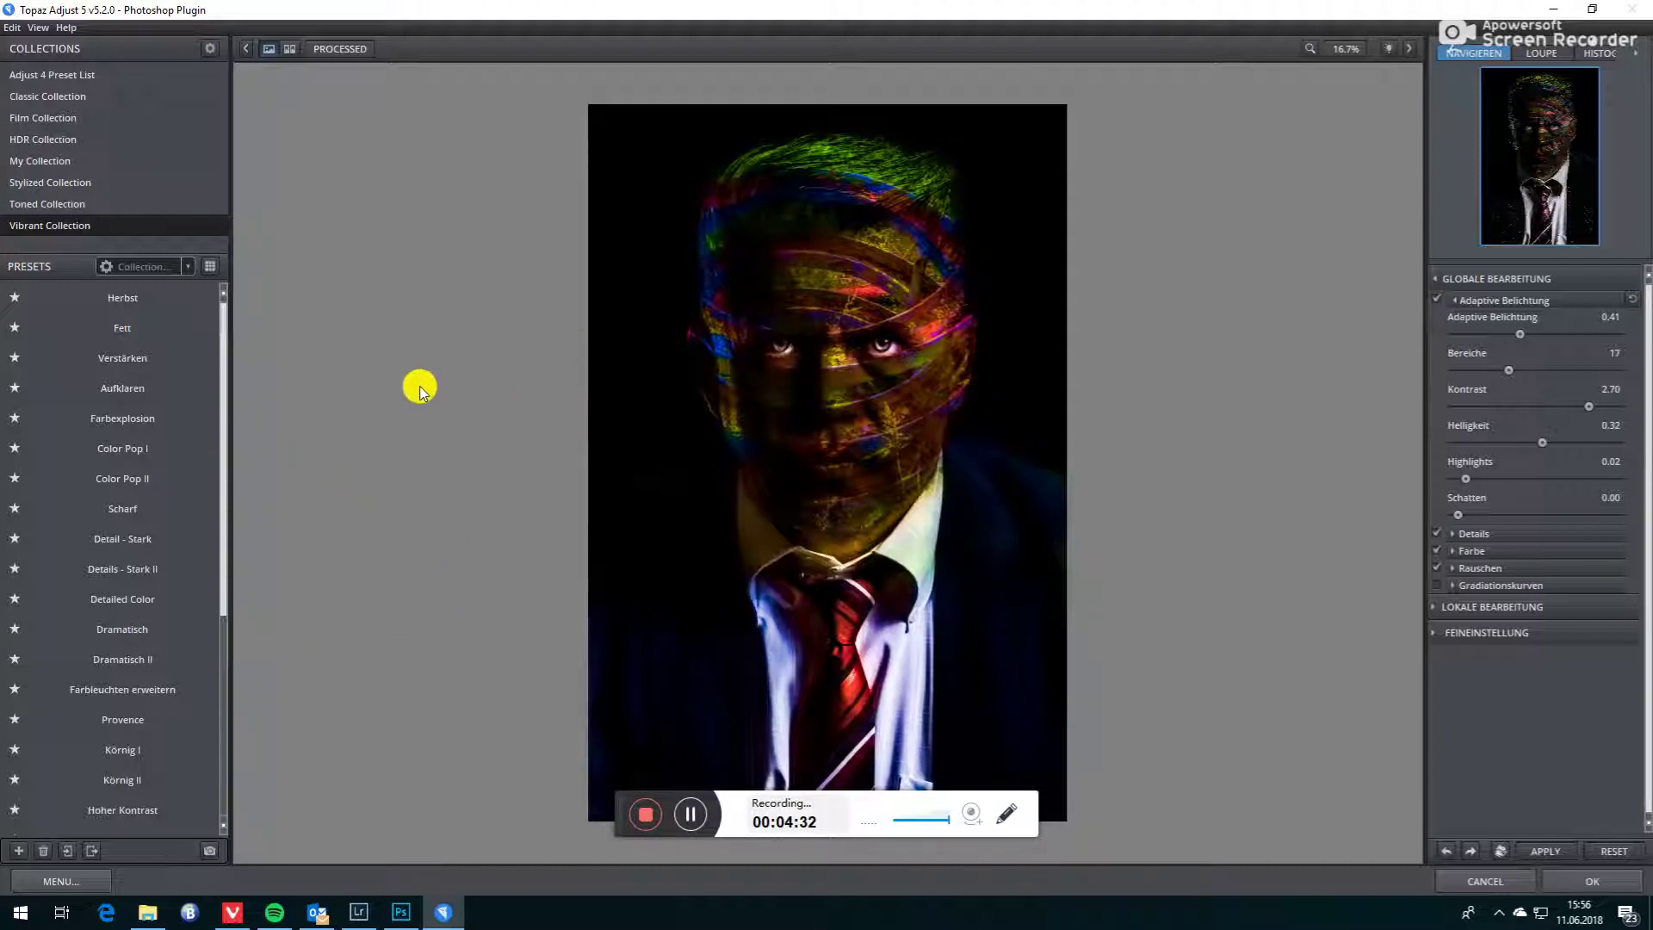
{"action": "mouse_move", "coordinate": [130, 637]}
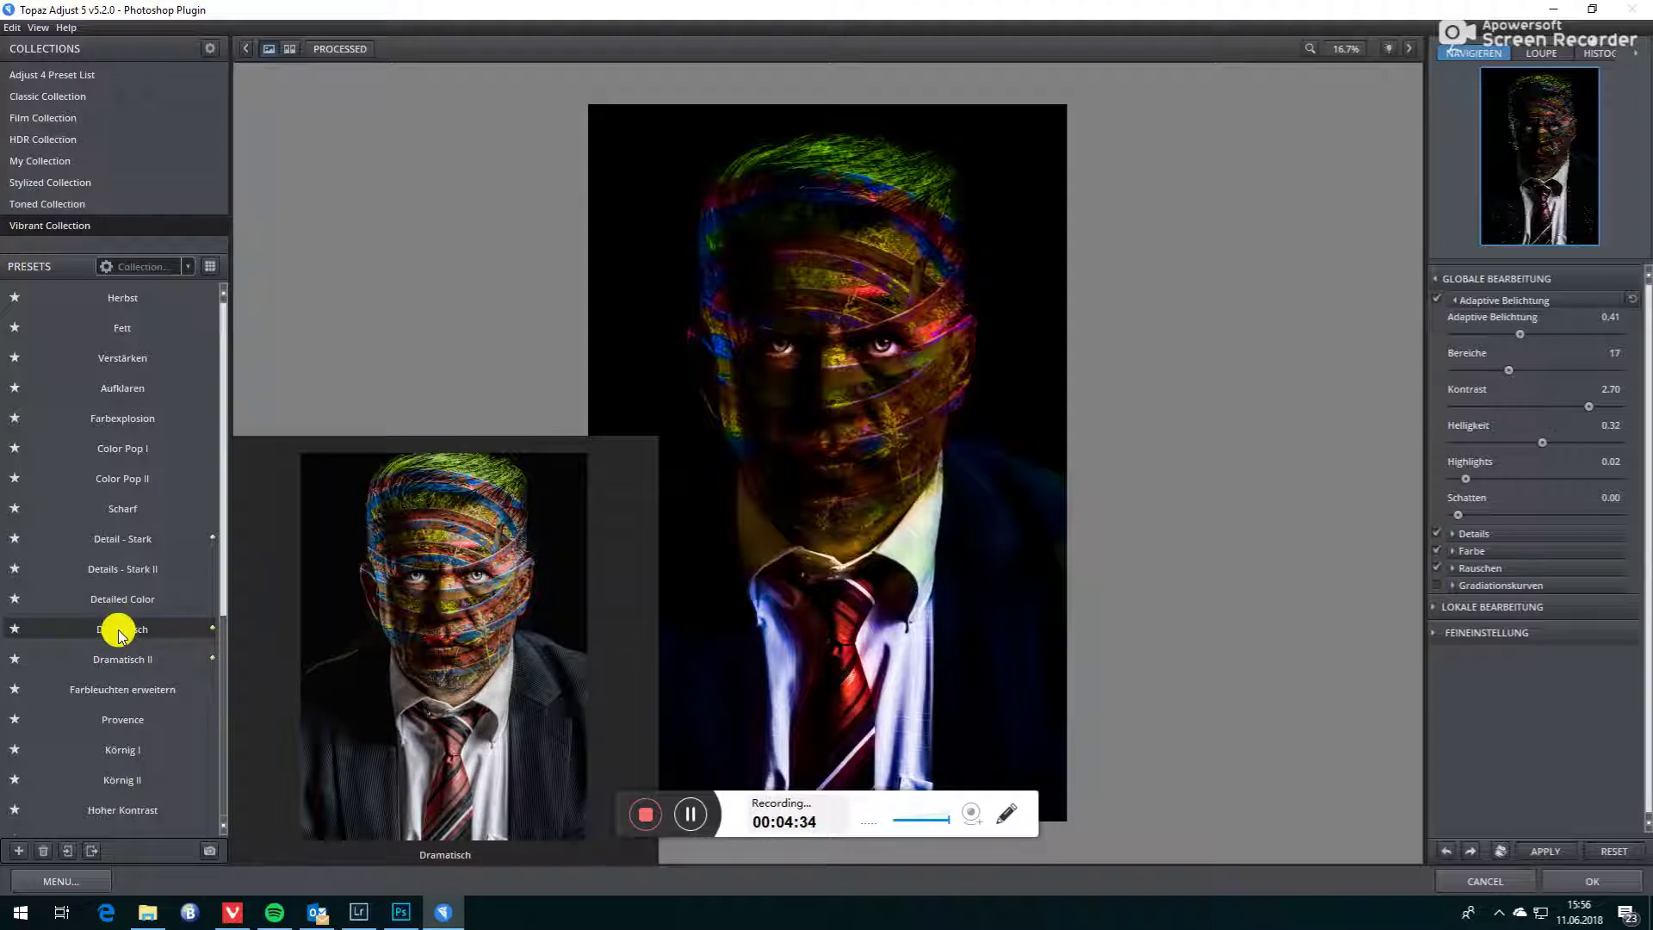
{"action": "left_click", "coordinate": [114, 628]}
{"action": "mouse_move", "coordinate": [102, 568]}
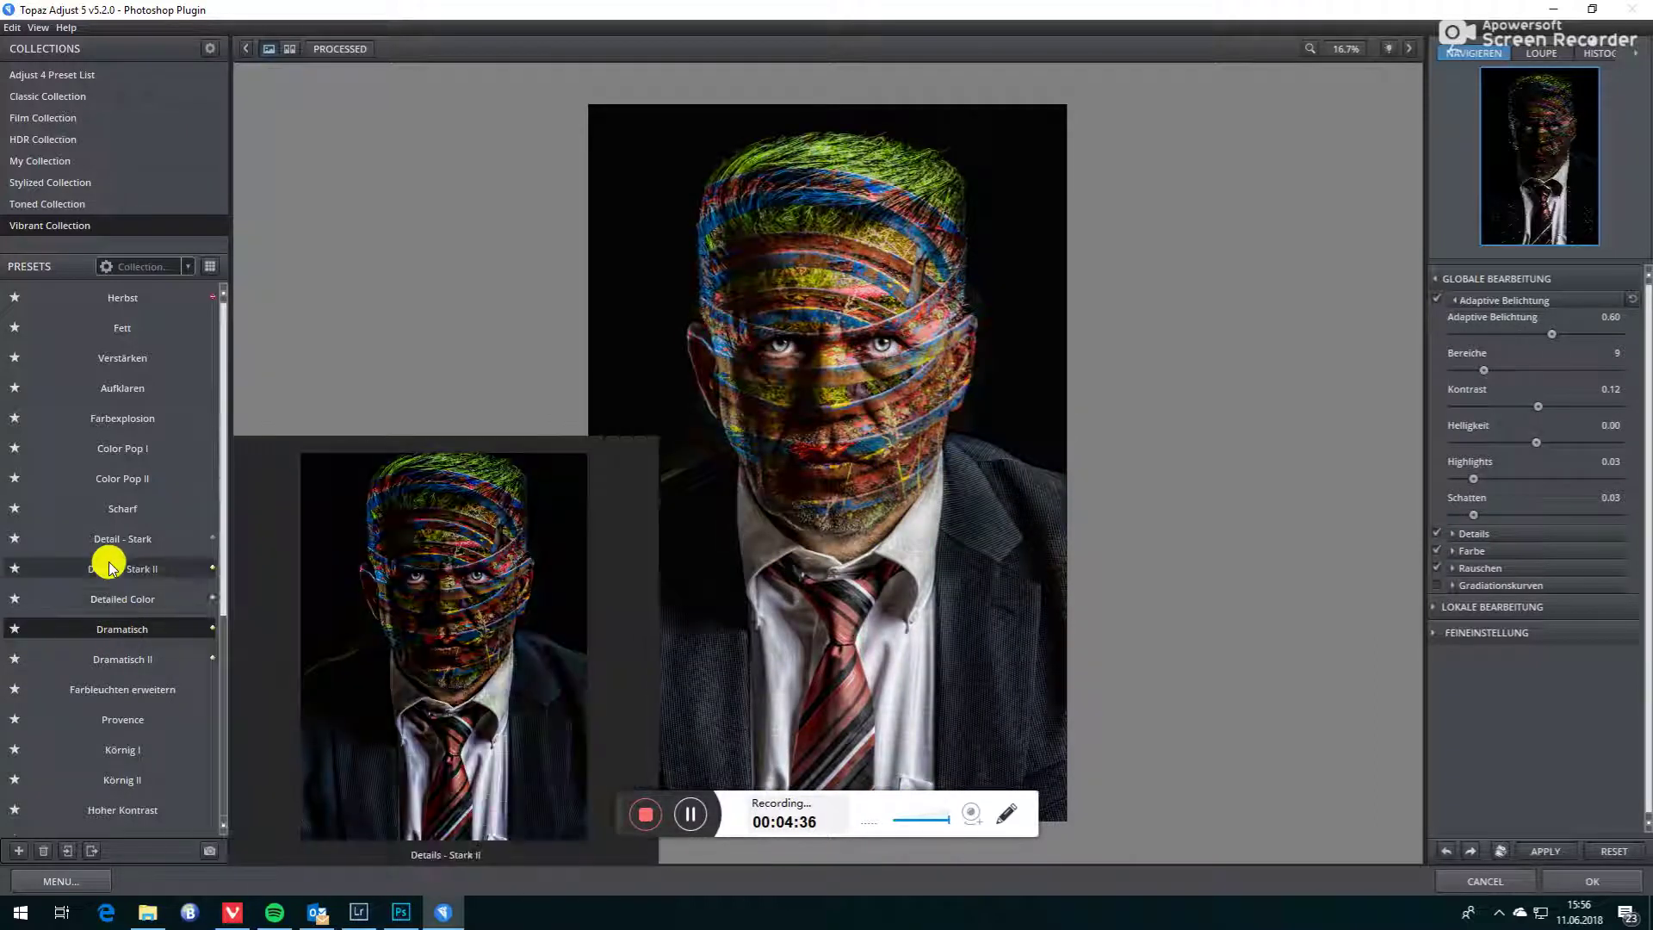
{"action": "left_click", "coordinate": [123, 720]}
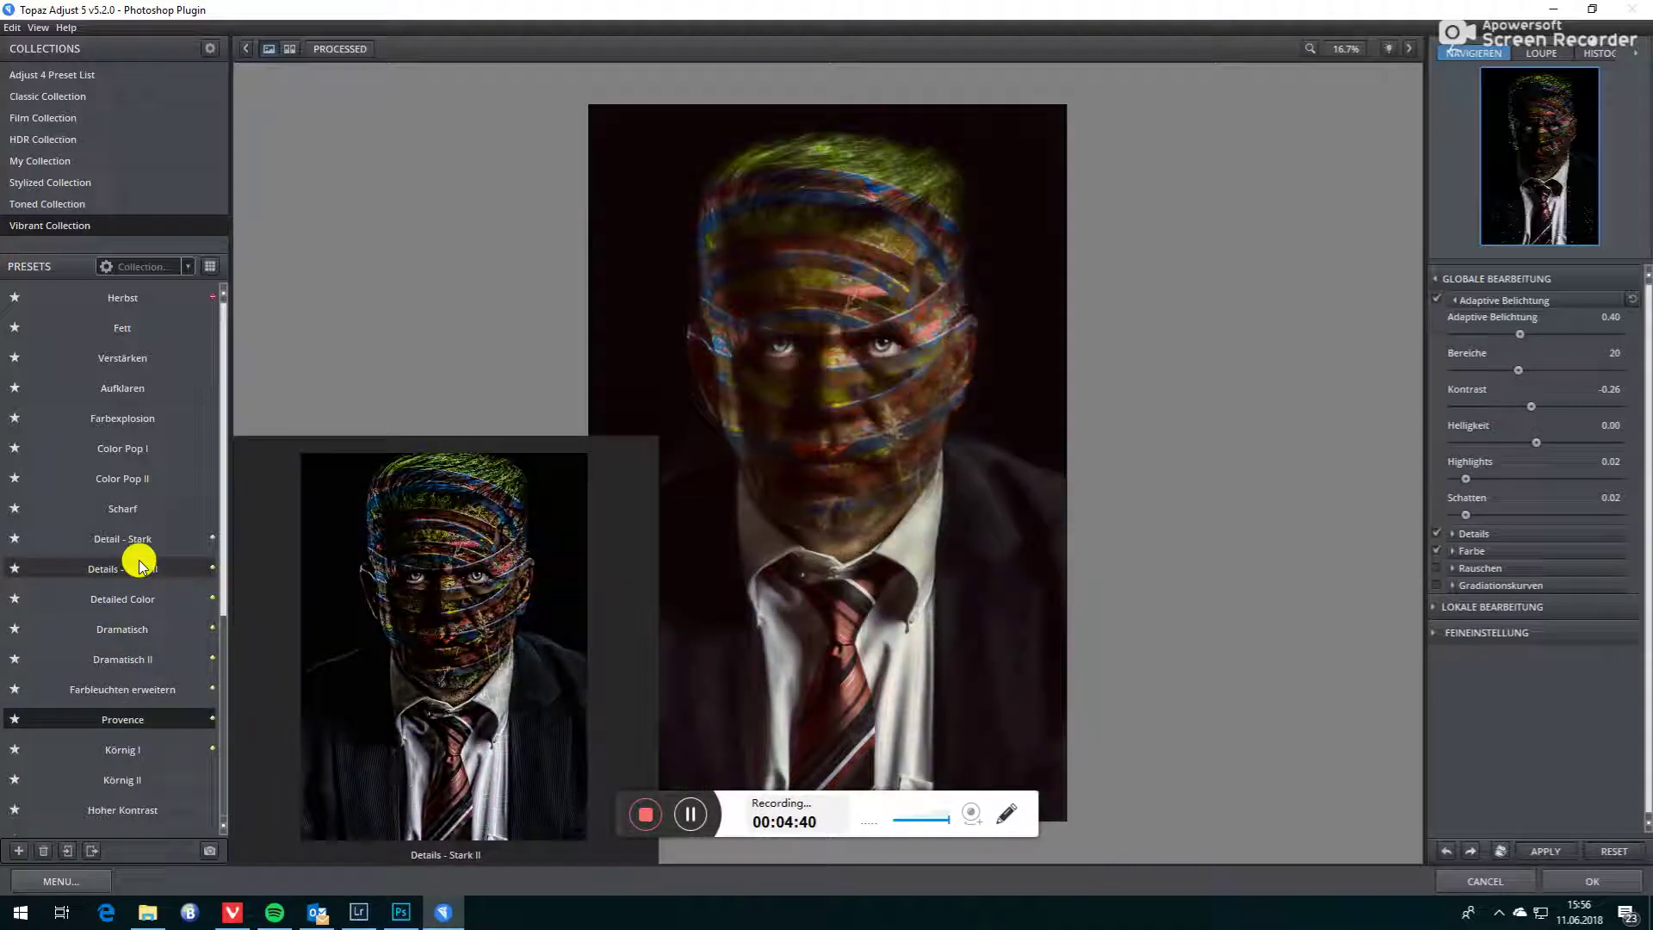
{"action": "left_click", "coordinate": [115, 336]}
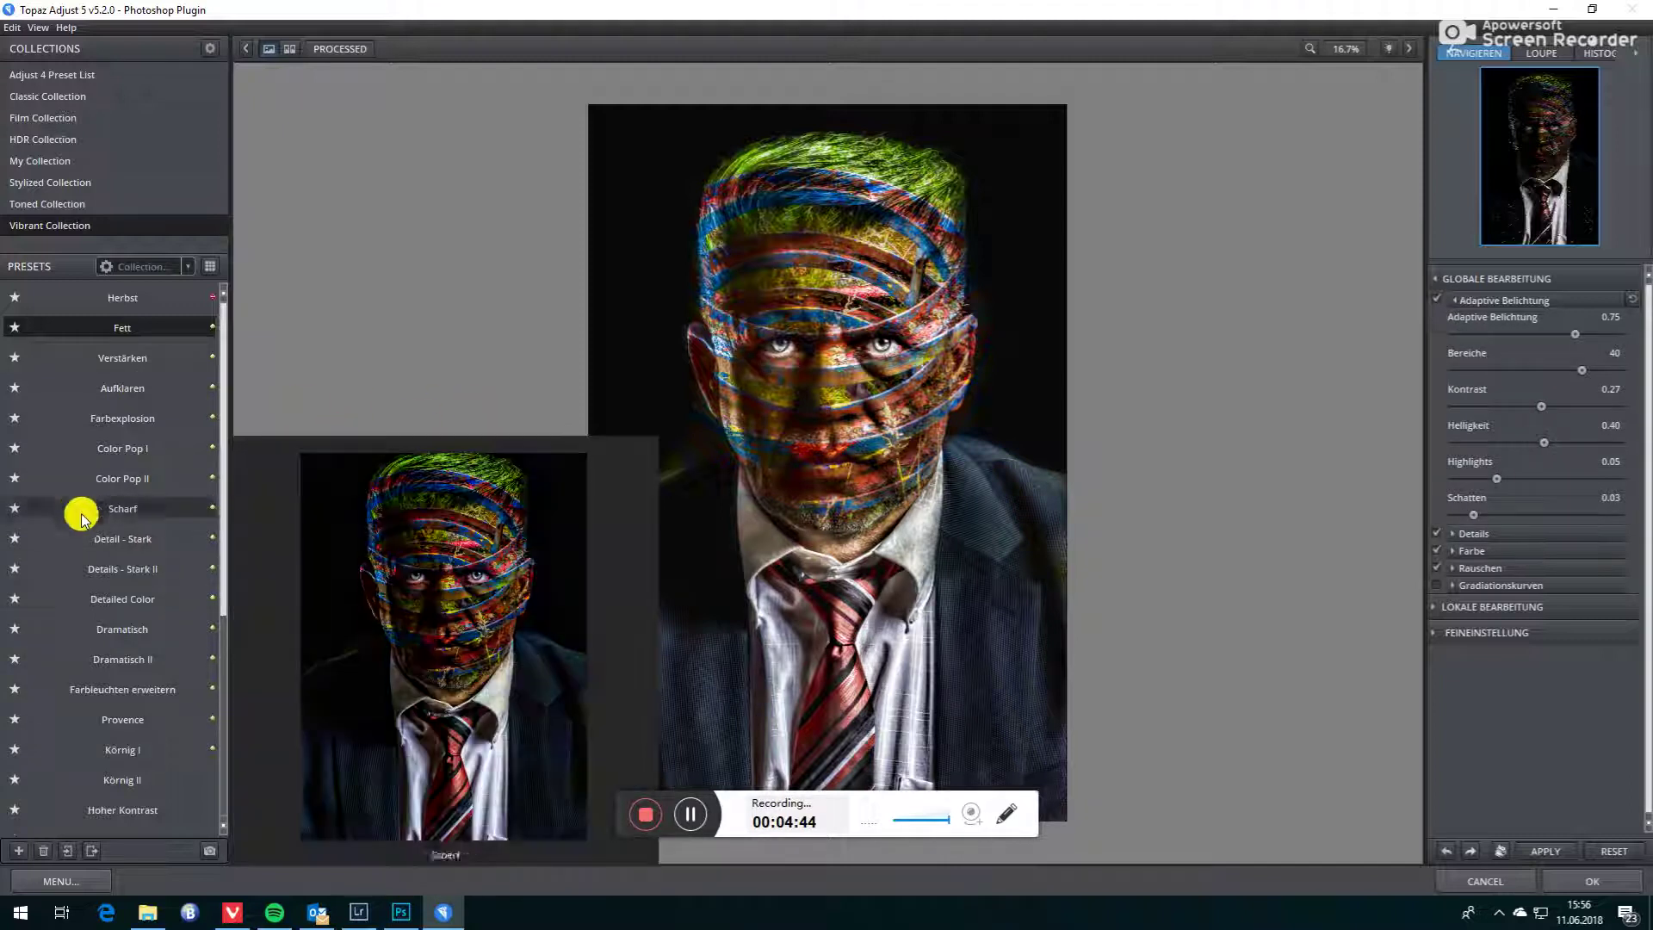
{"action": "mouse_move", "coordinate": [121, 514]}
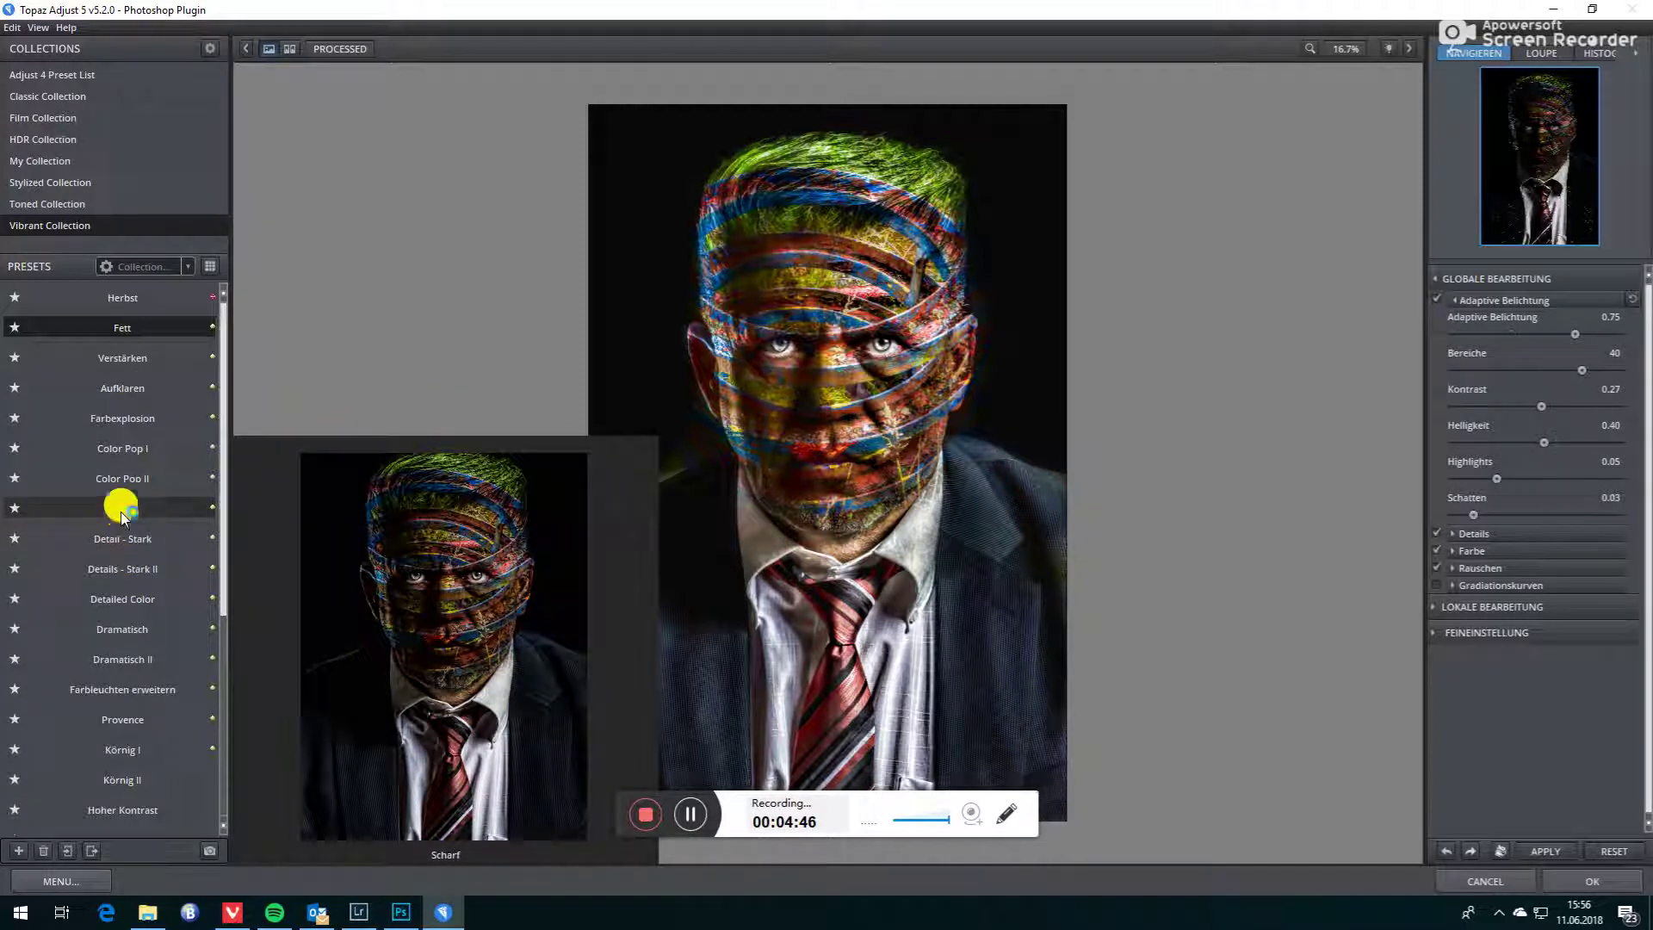
{"action": "left_click", "coordinate": [120, 514]}
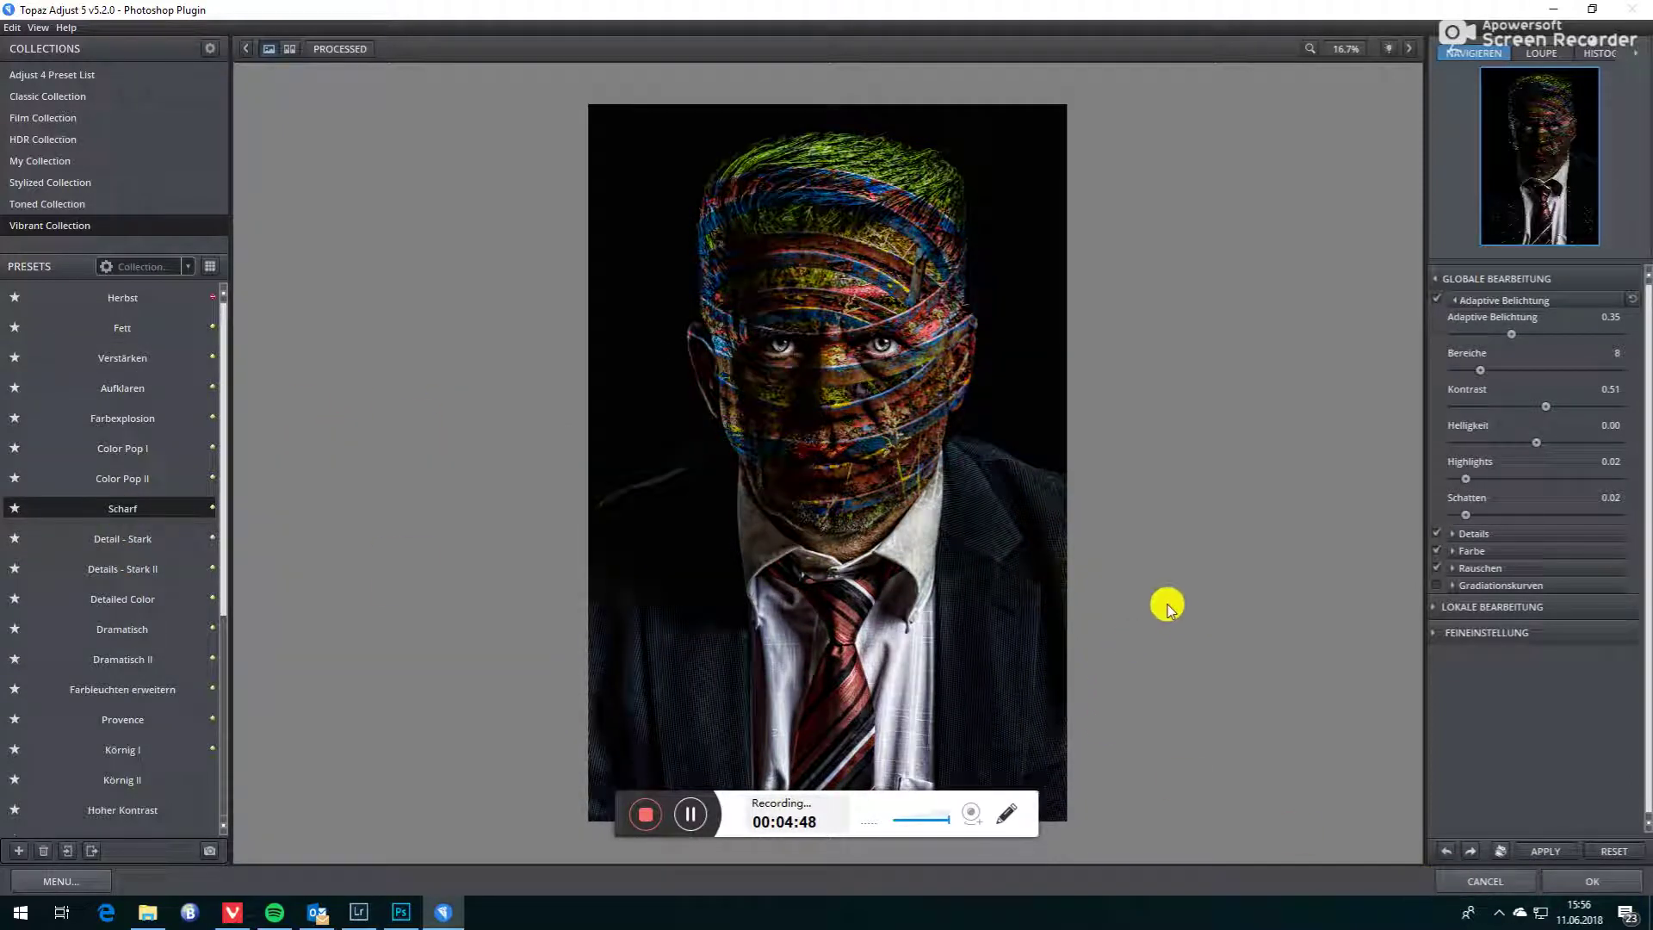
{"action": "left_click", "coordinate": [1481, 881]}
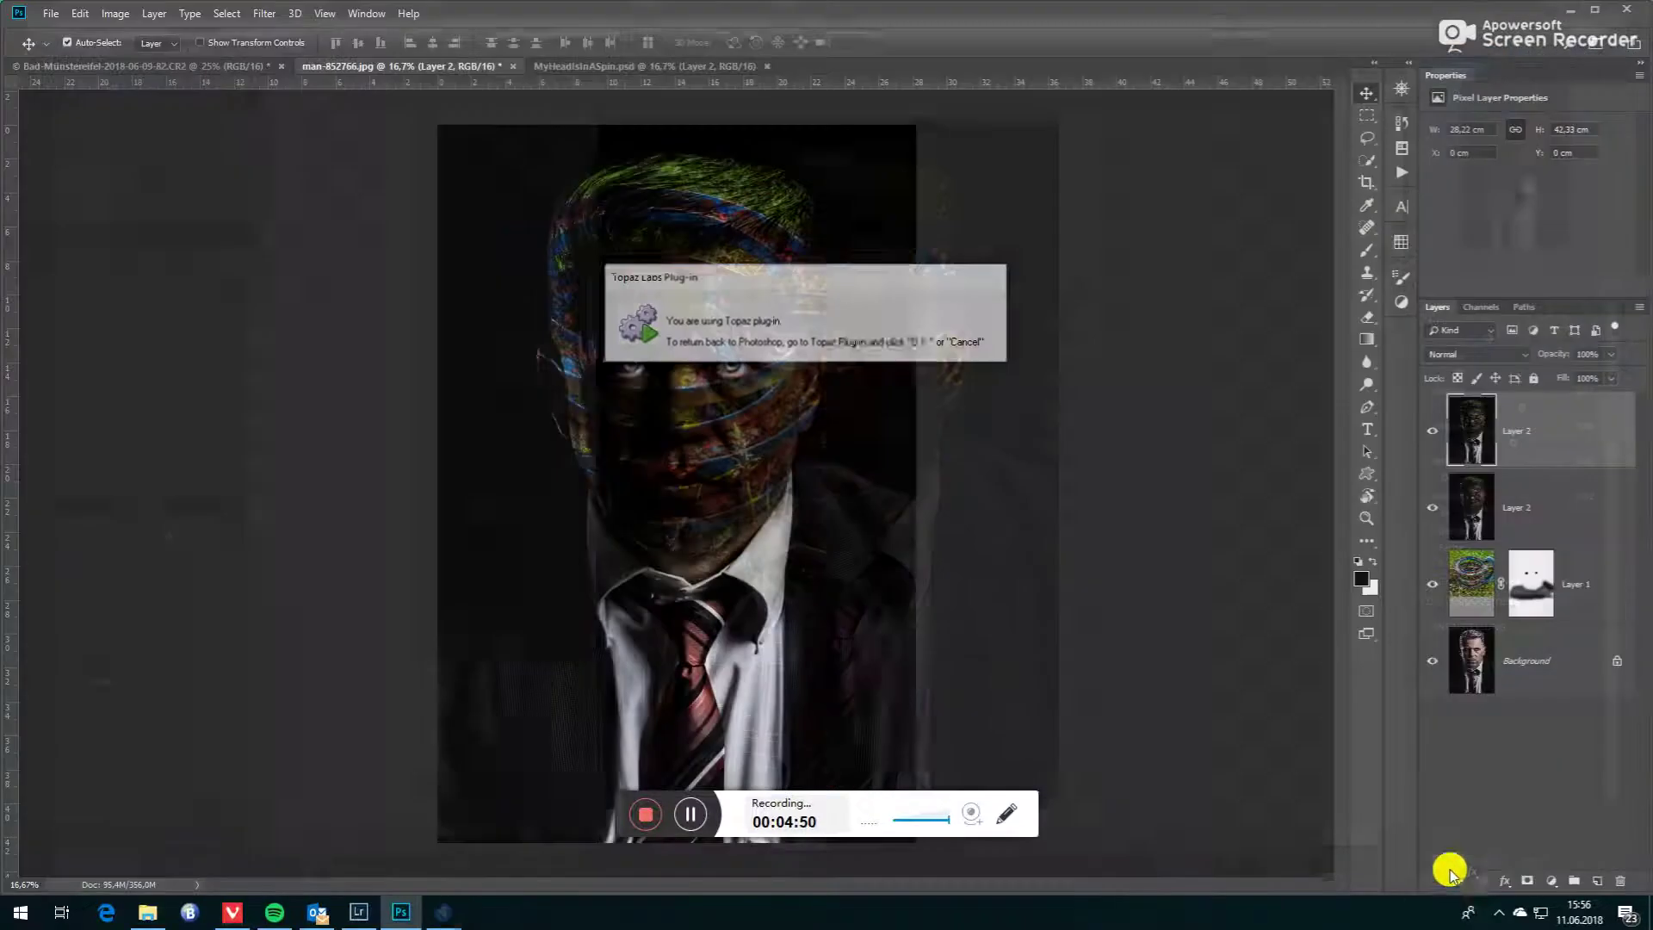
Step: Apply Topaz Clarity with the High Contrast and Color Pop I preset to the top layer, and toggle the layer's visibility to compare
{"action": "left_click", "coordinate": [262, 12]}
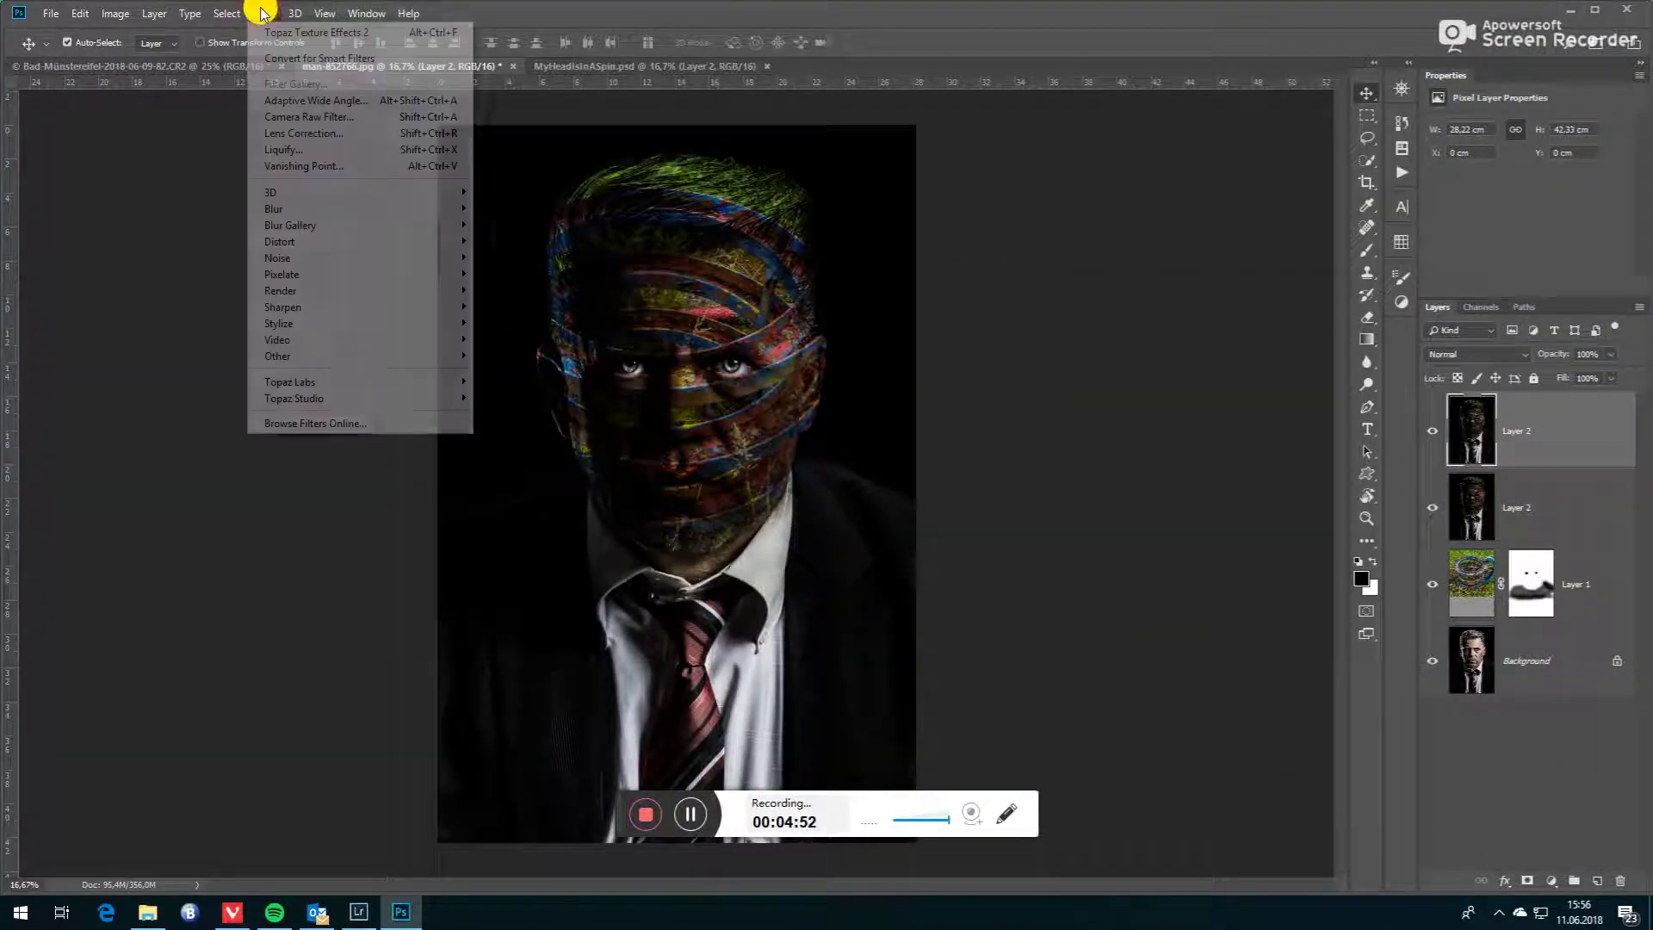
{"action": "mouse_move", "coordinate": [314, 381]}
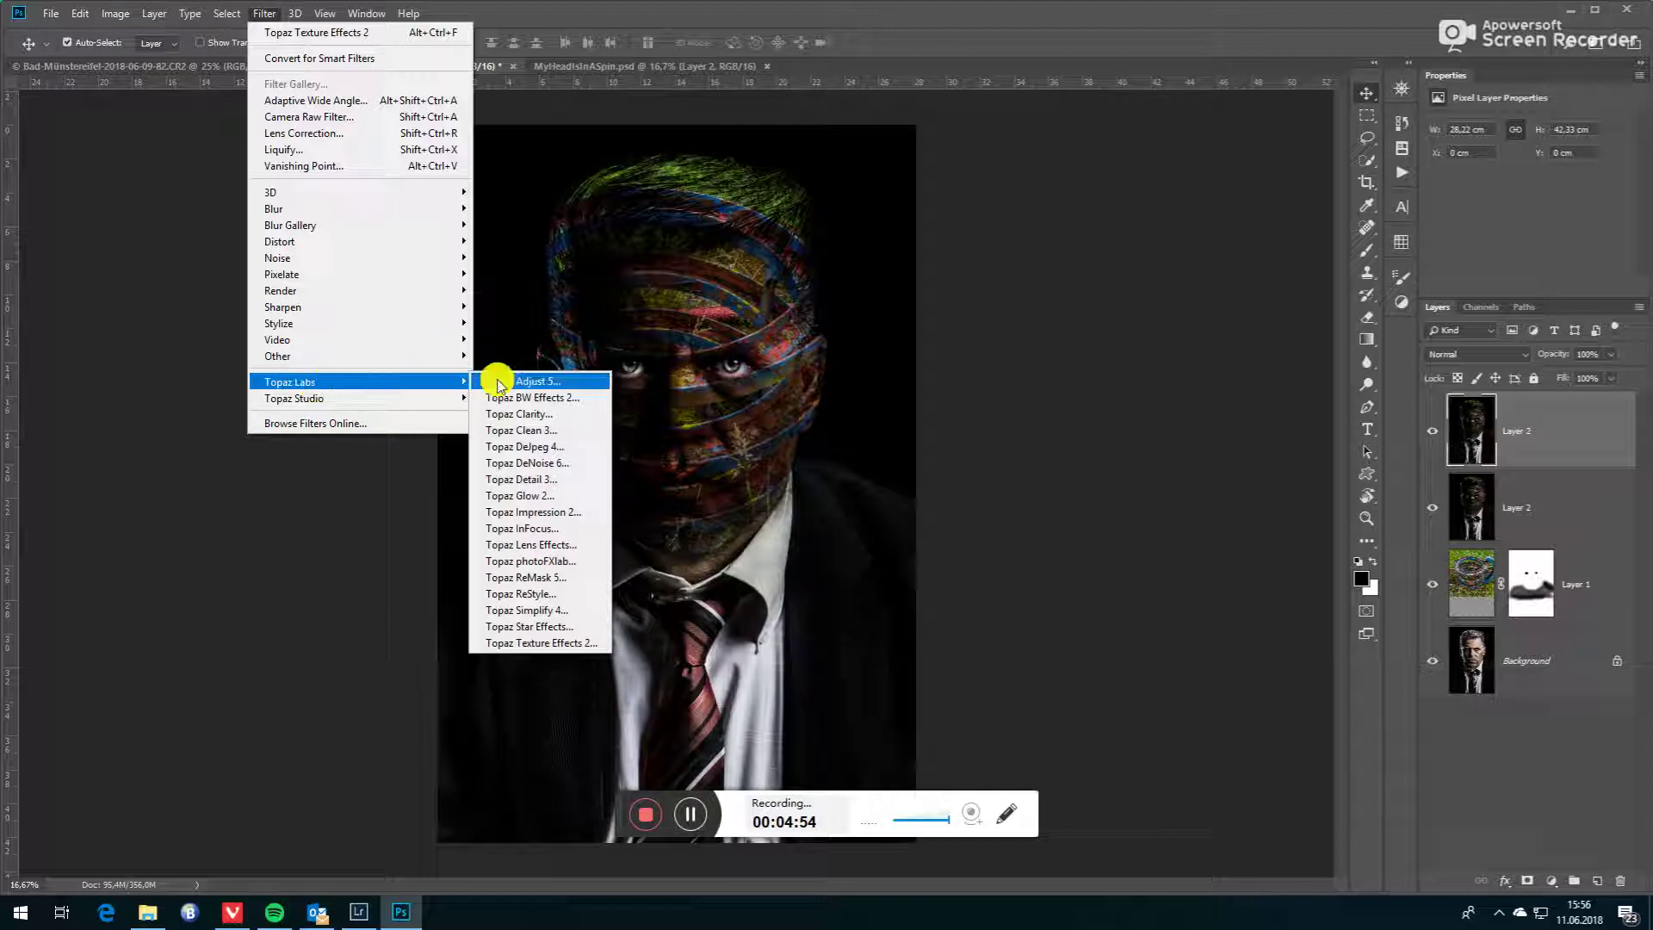
{"action": "left_click", "coordinate": [509, 414]}
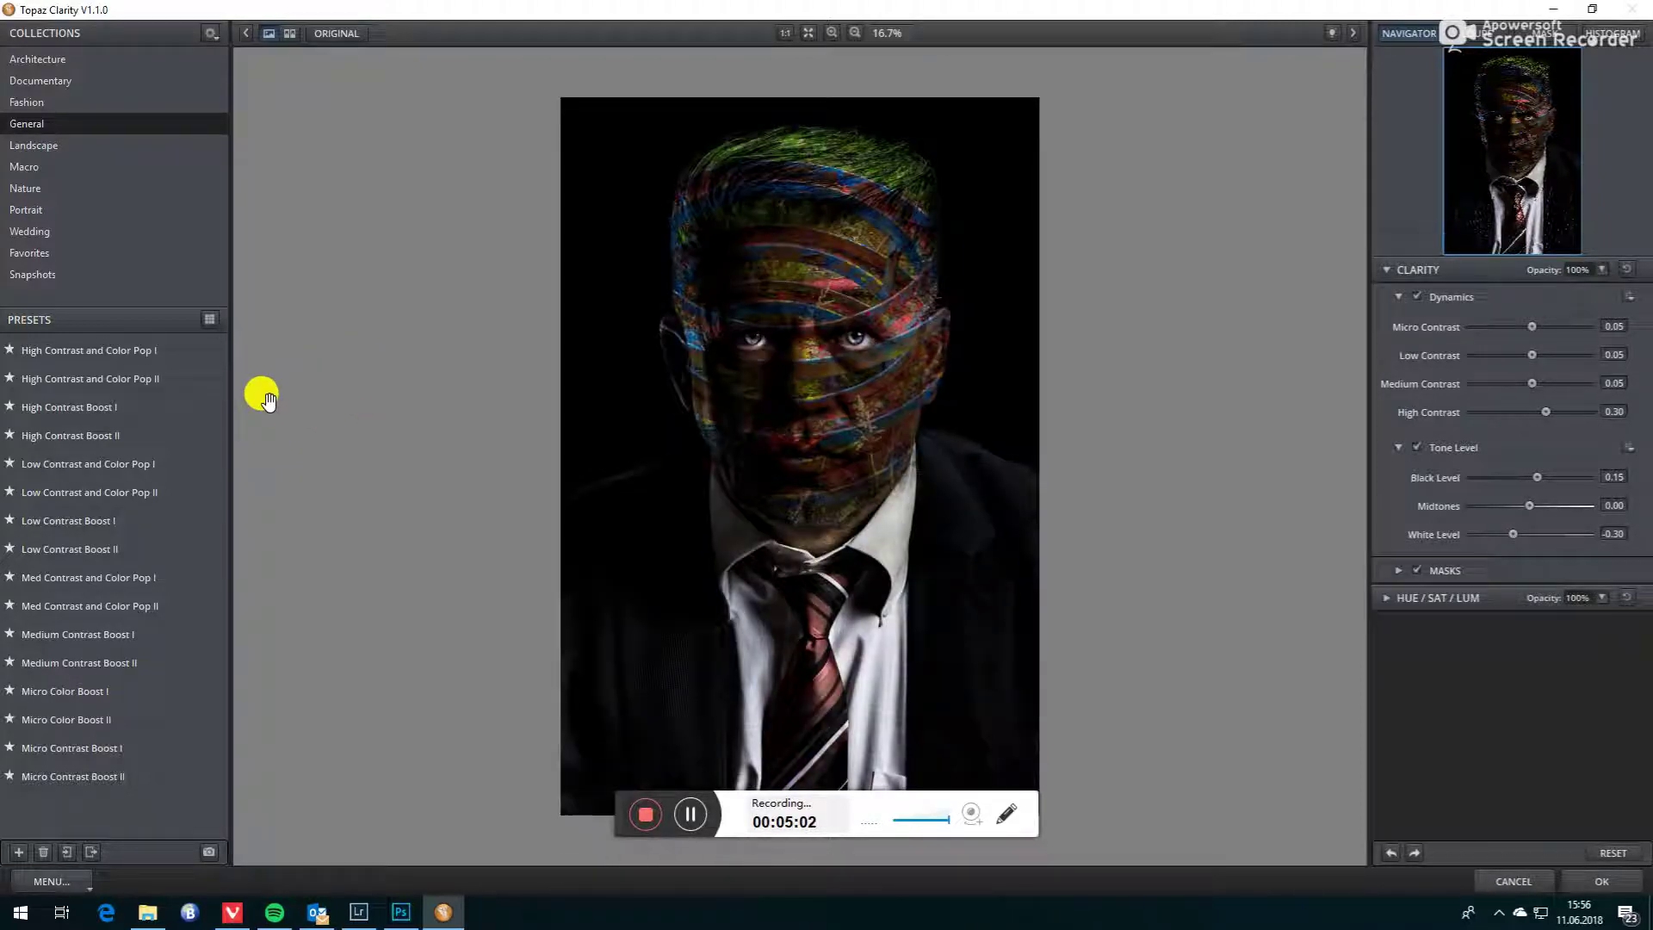
{"action": "mouse_move", "coordinate": [47, 526]}
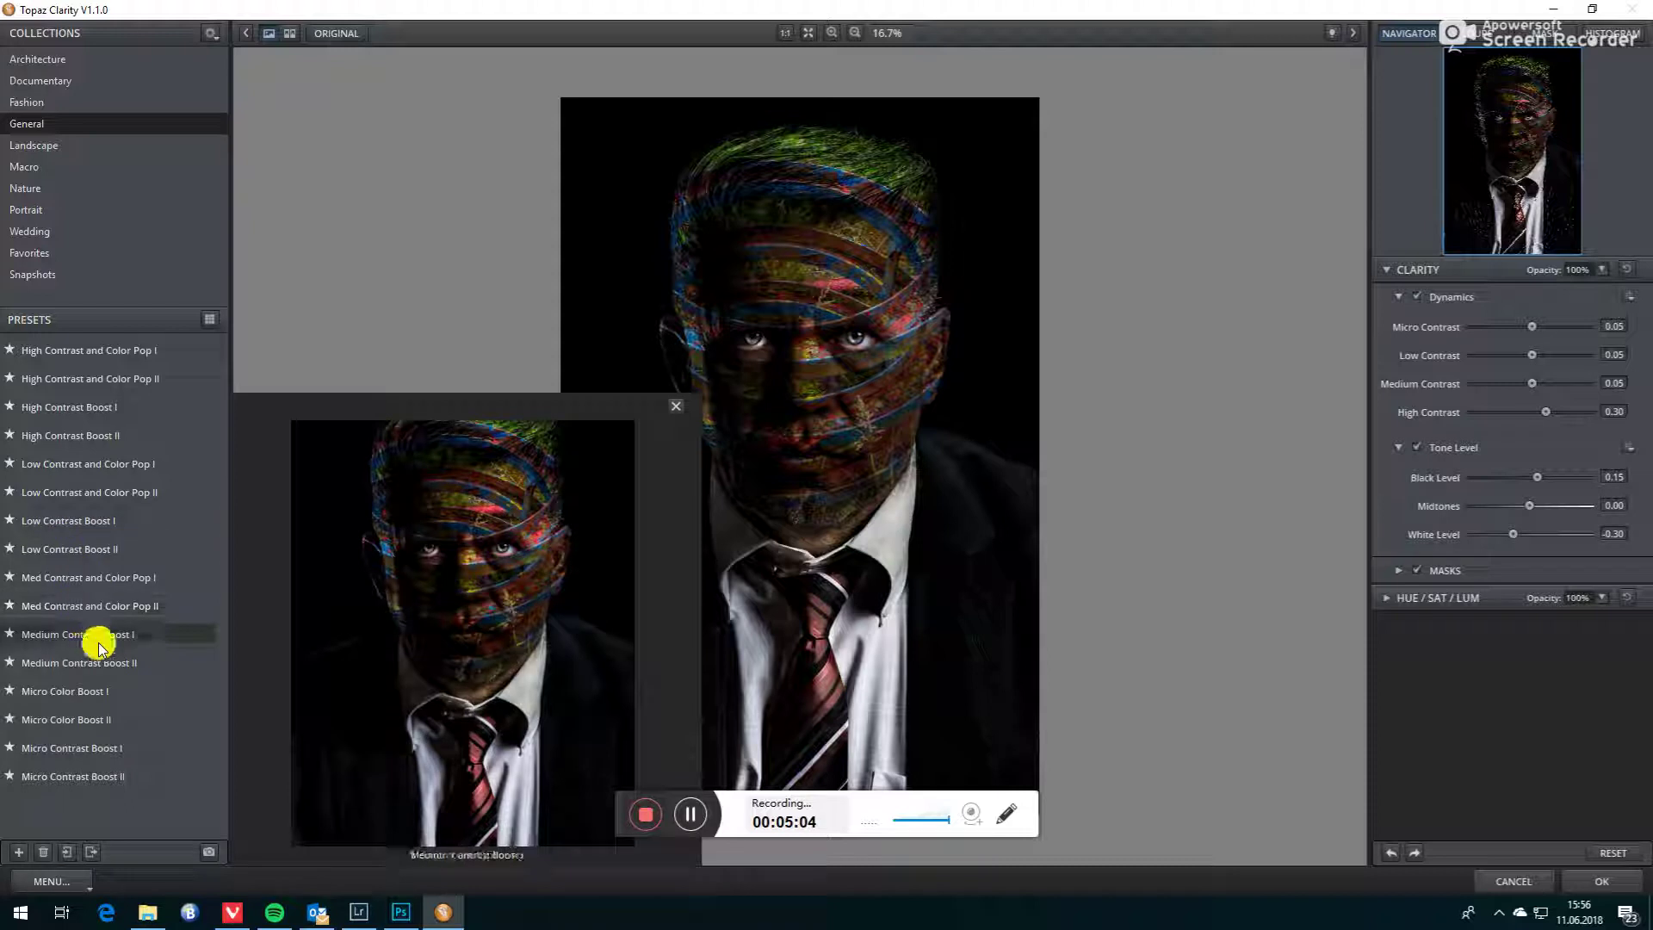
{"action": "left_click", "coordinate": [81, 353]}
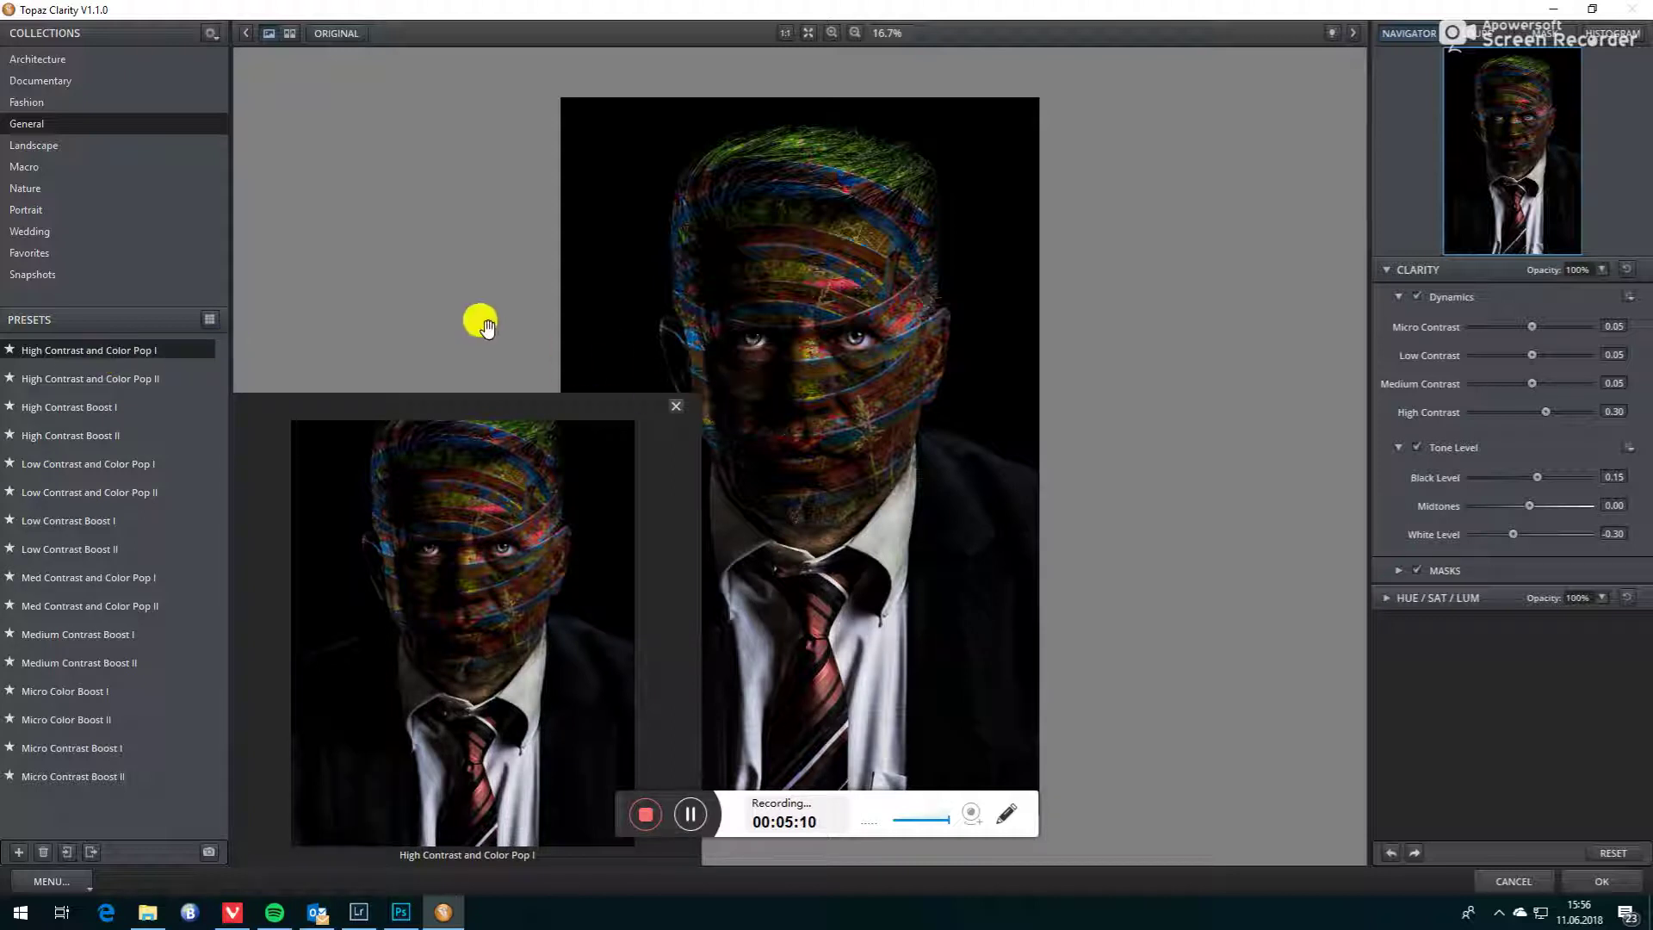
{"action": "left_click", "coordinate": [1601, 881]}
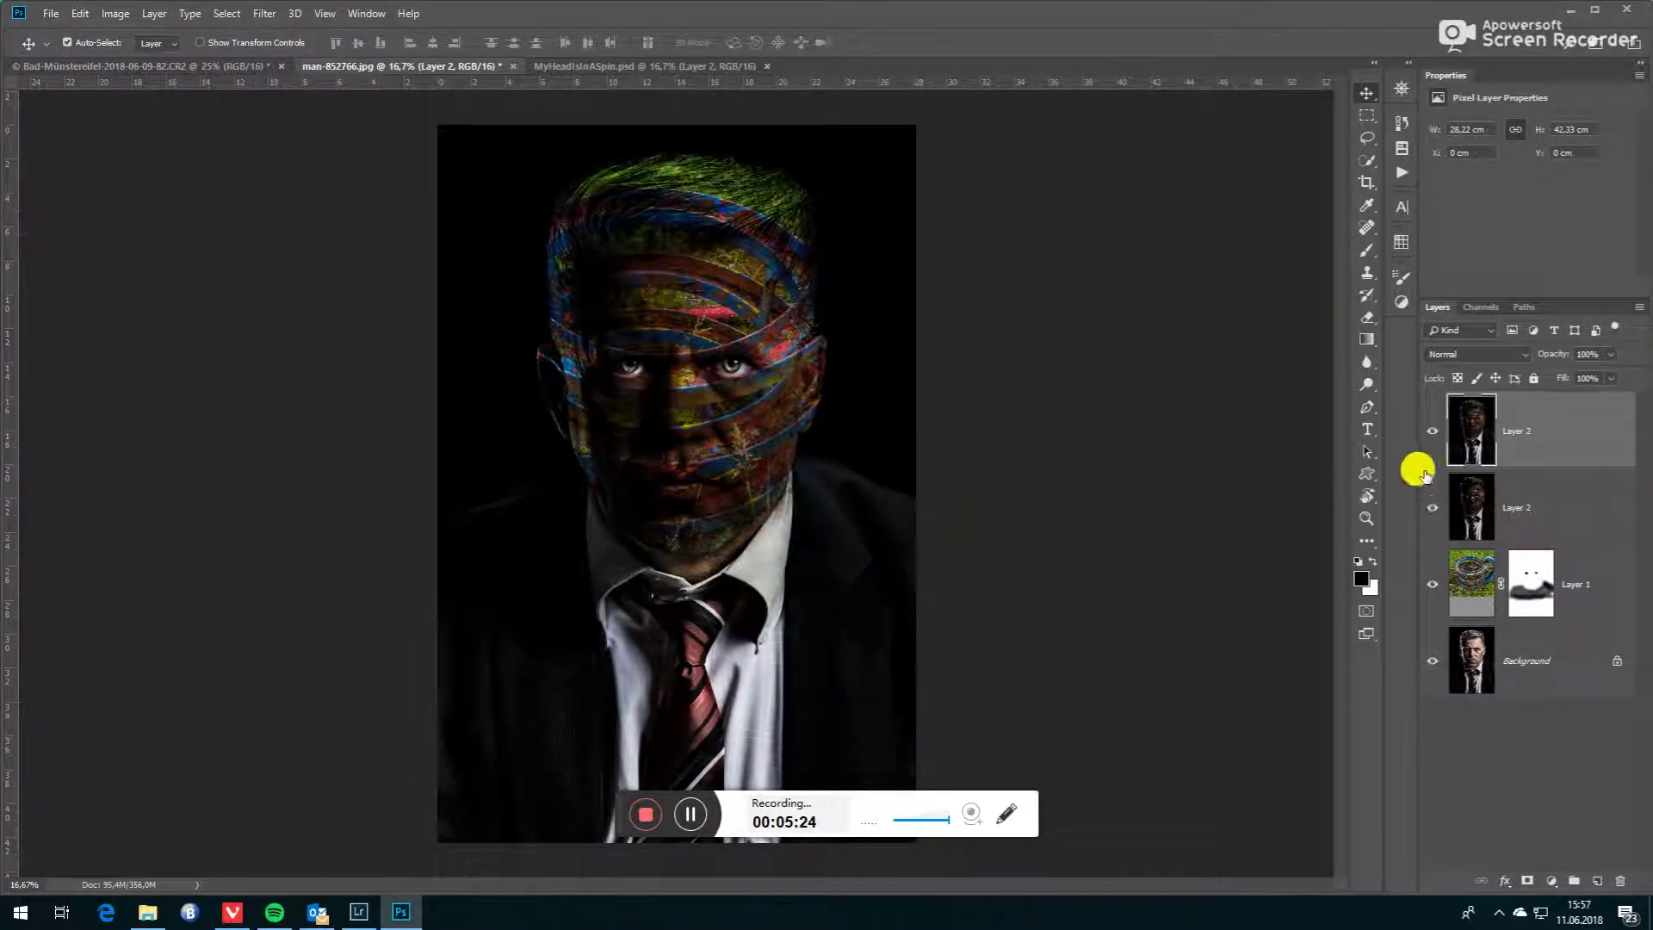
{"action": "left_click", "coordinate": [1432, 432]}
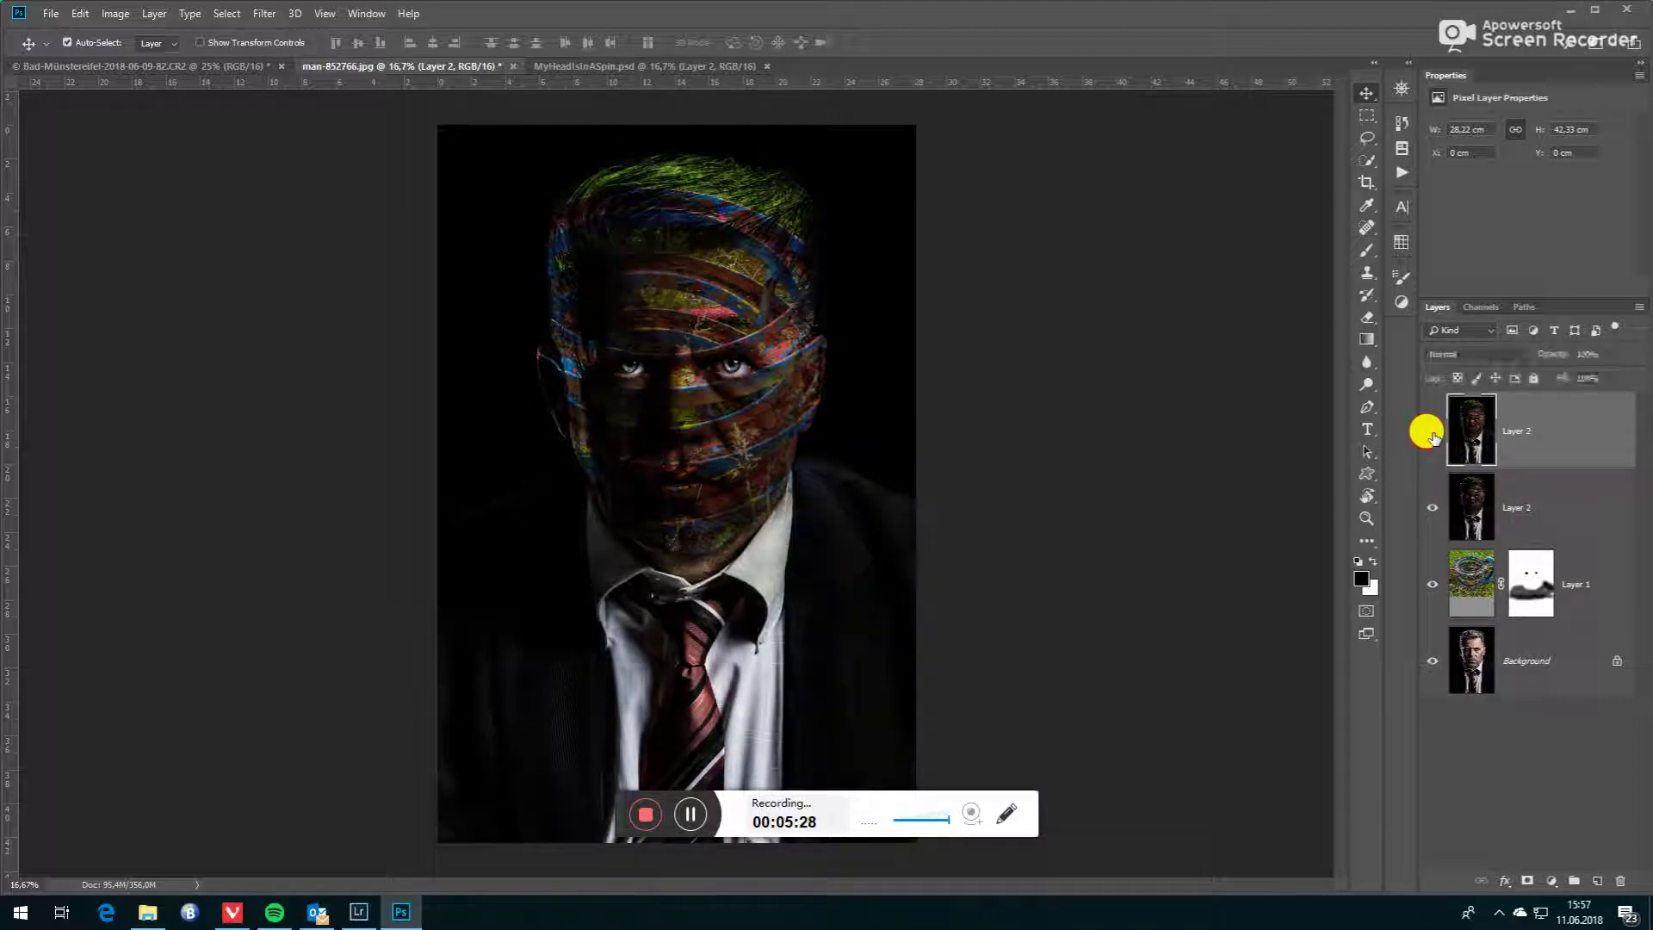
{"action": "left_click", "coordinate": [1432, 433]}
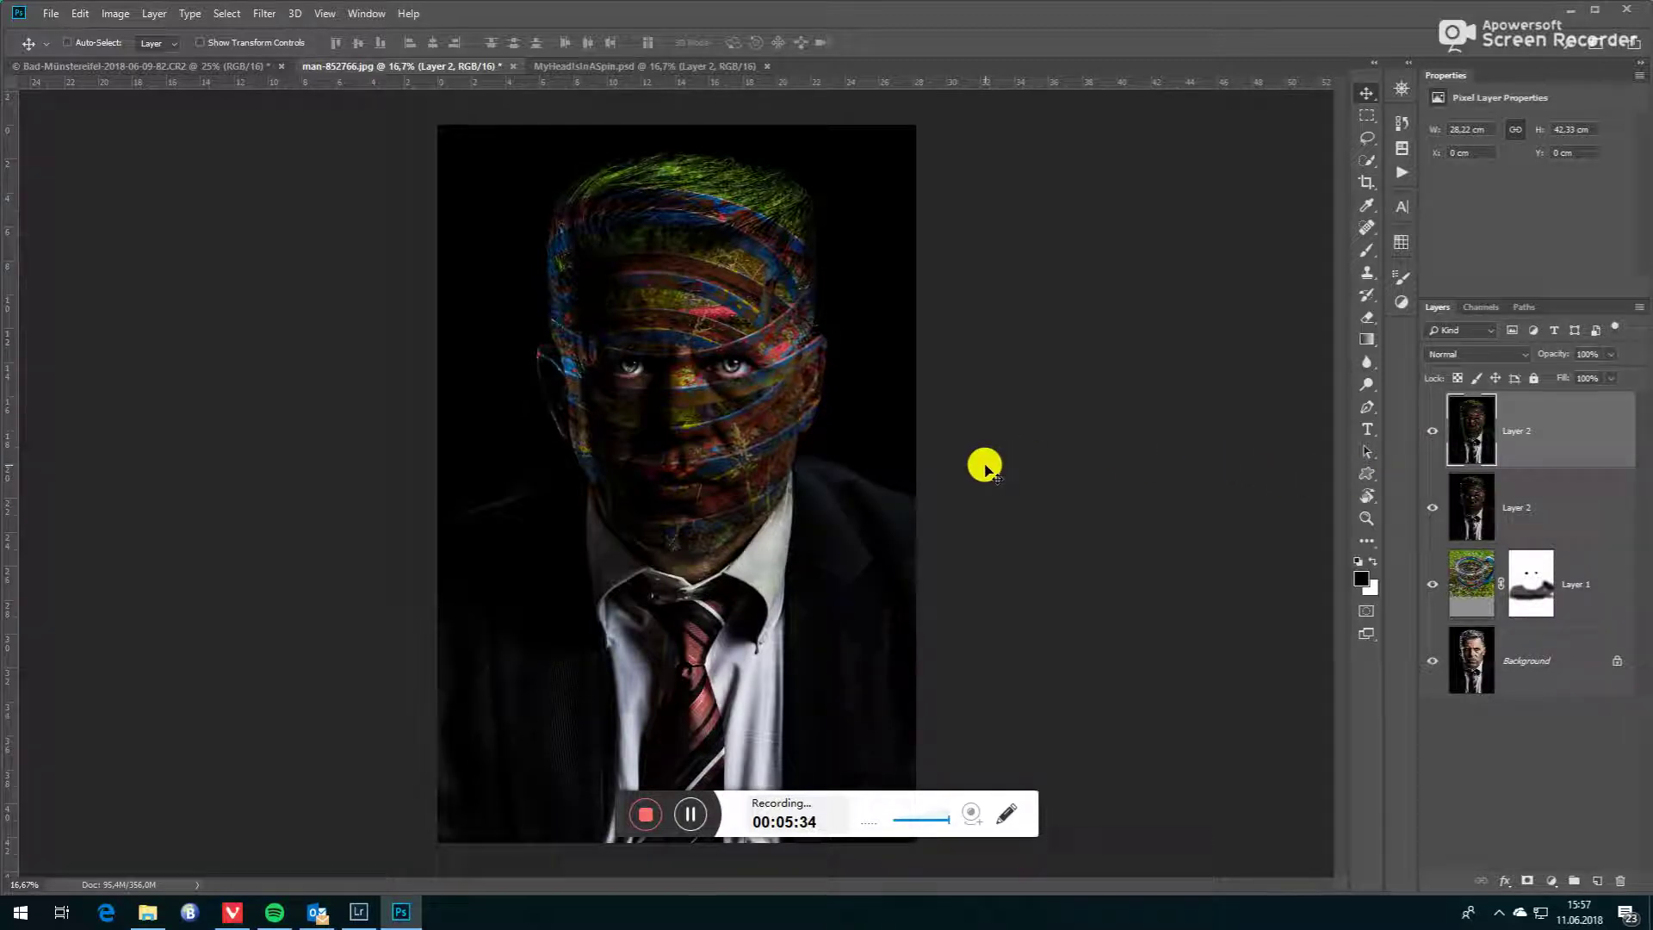
Step: Duplicate the Clarity-filtered layer and open the Topaz Detail 3 filter on the copy
{"action": "key", "text": "ctrl+j"}
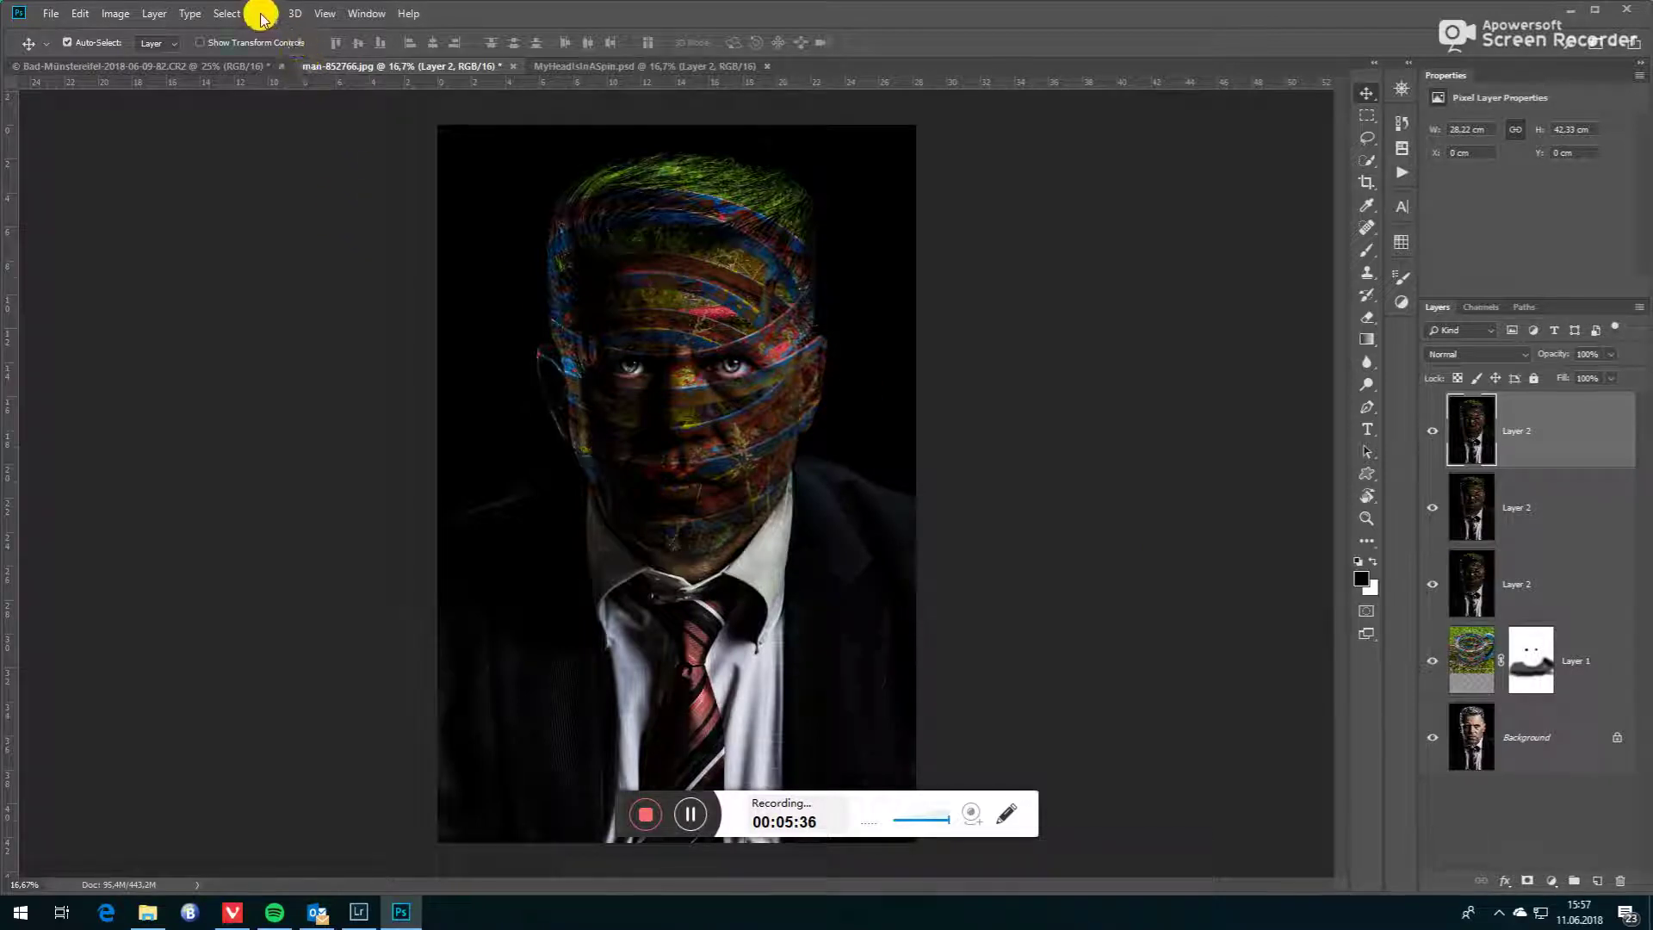
{"action": "left_click", "coordinate": [263, 14]}
{"action": "mouse_move", "coordinate": [327, 381]}
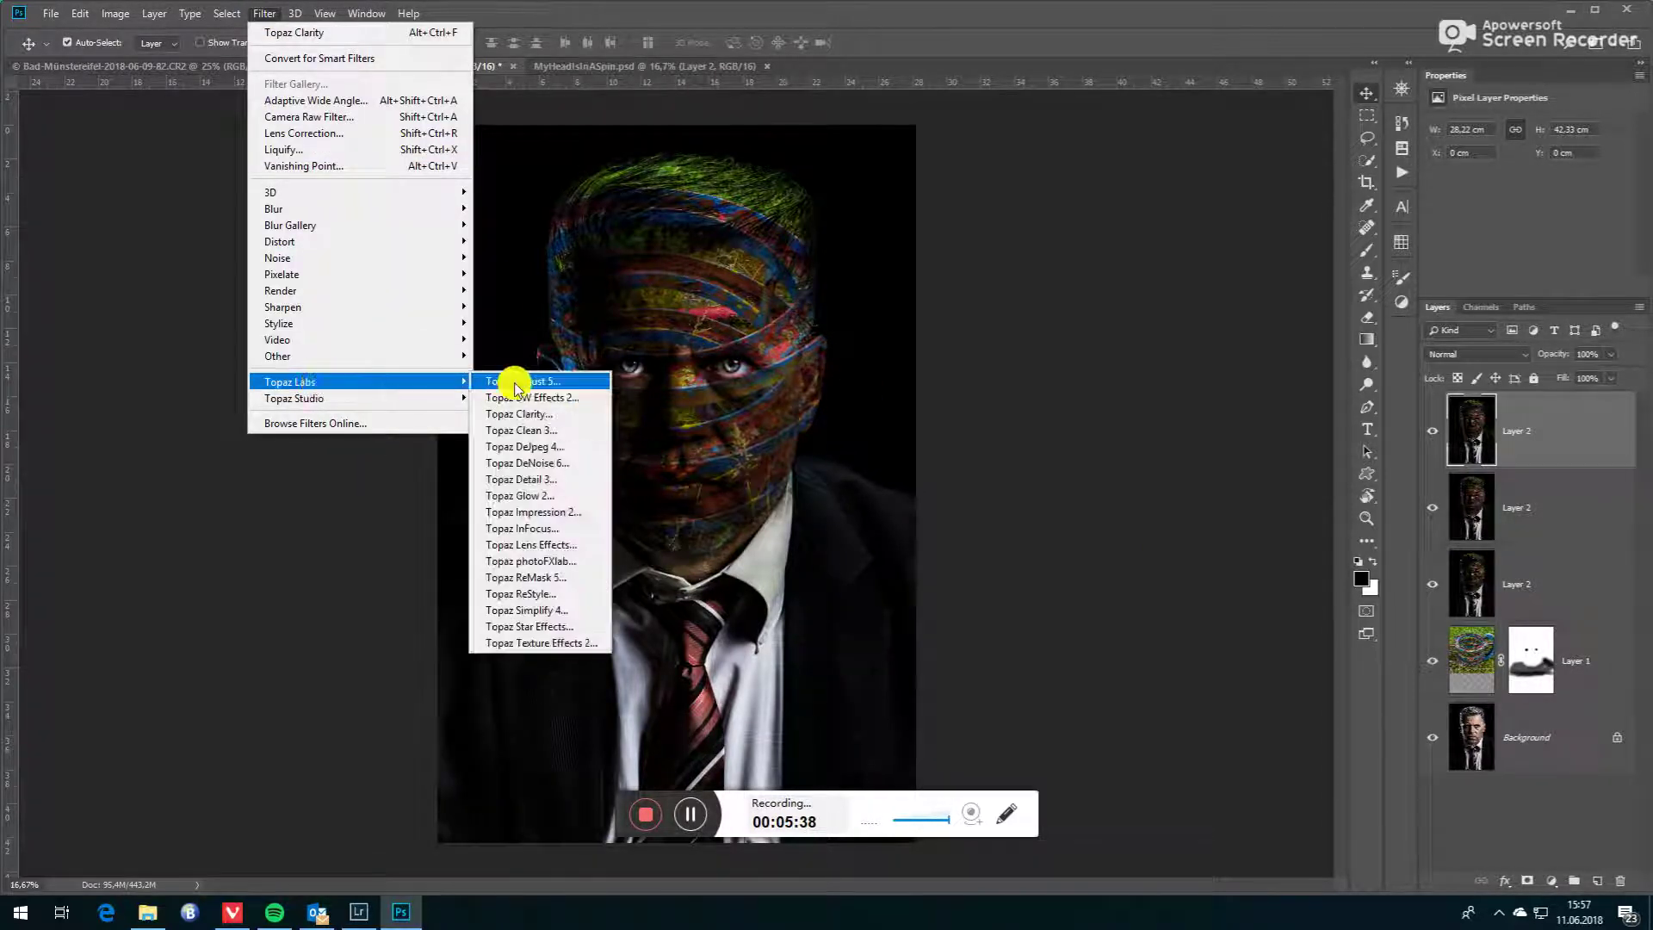
{"action": "left_click", "coordinate": [545, 482]}
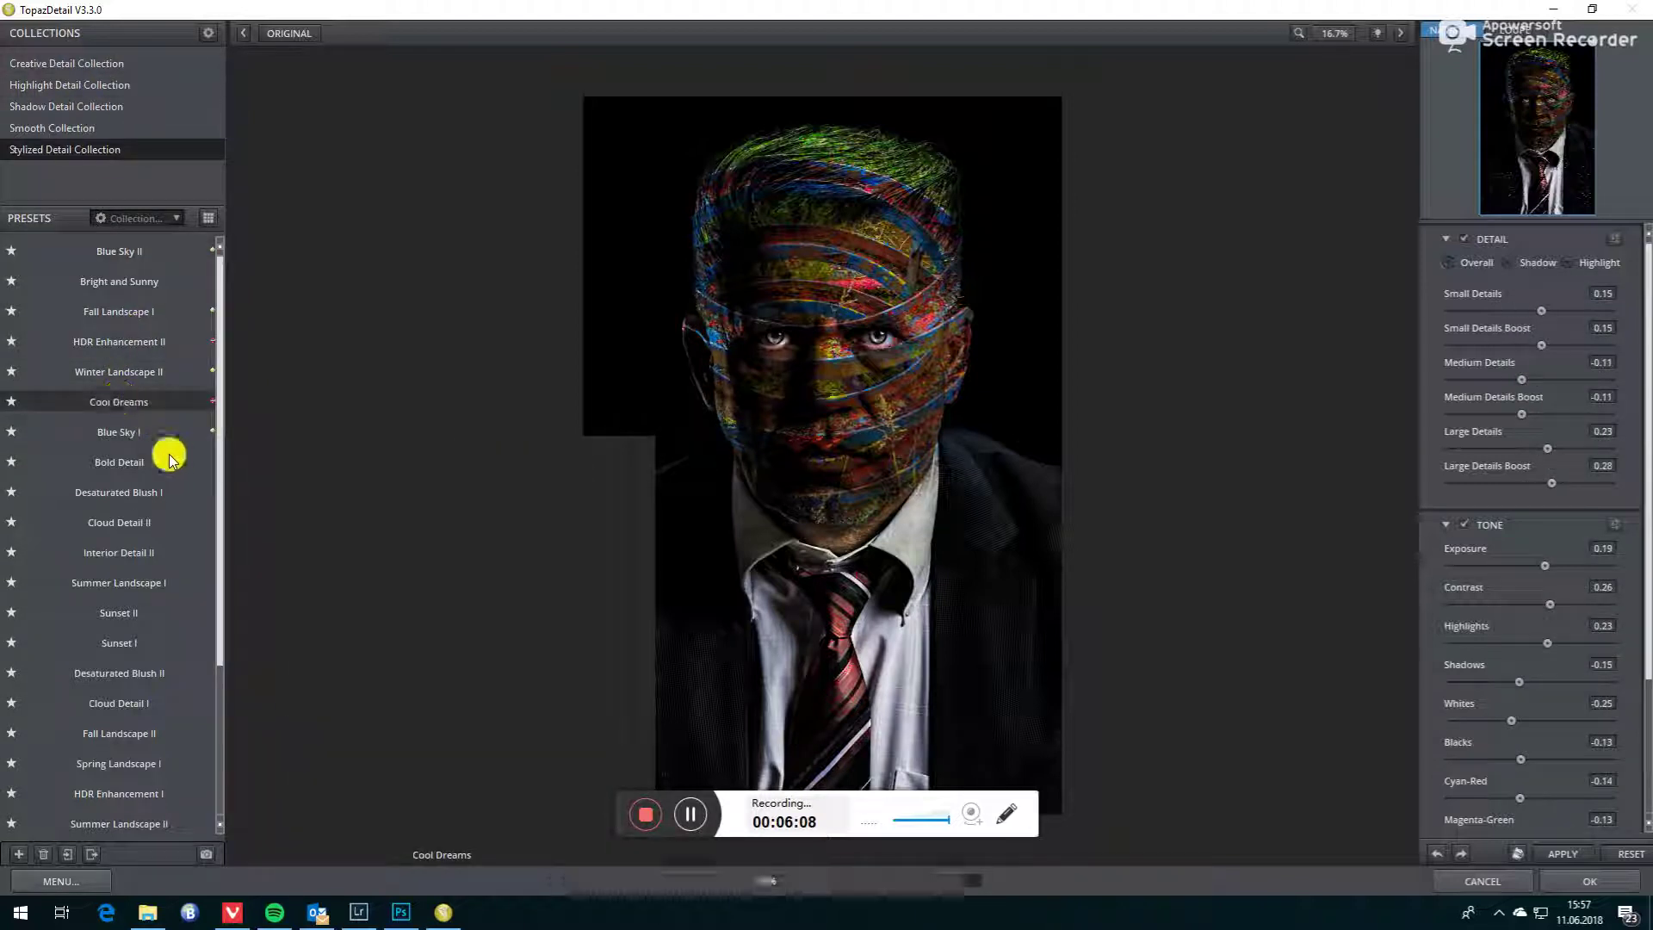
Step: Try the Cool Dreams, Interior Detail II, Summer Landscape II, Abstraction I and Sunset I presets from the Stylized Detail Collection
{"action": "left_click", "coordinate": [119, 405]}
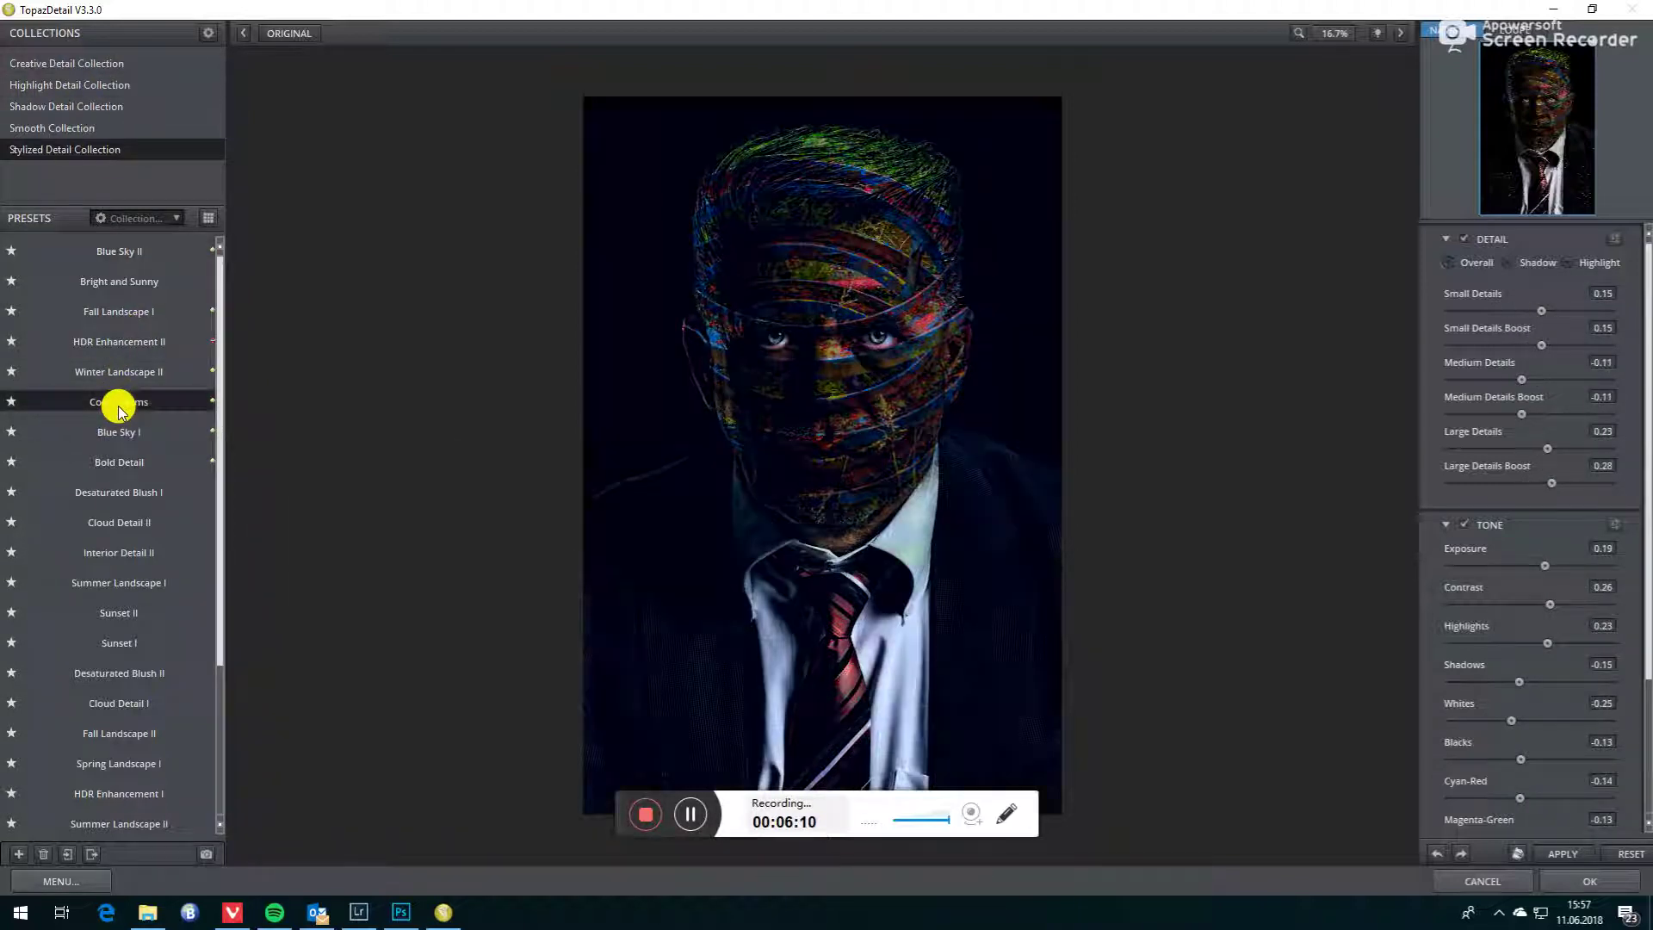
{"action": "left_click", "coordinate": [123, 558]}
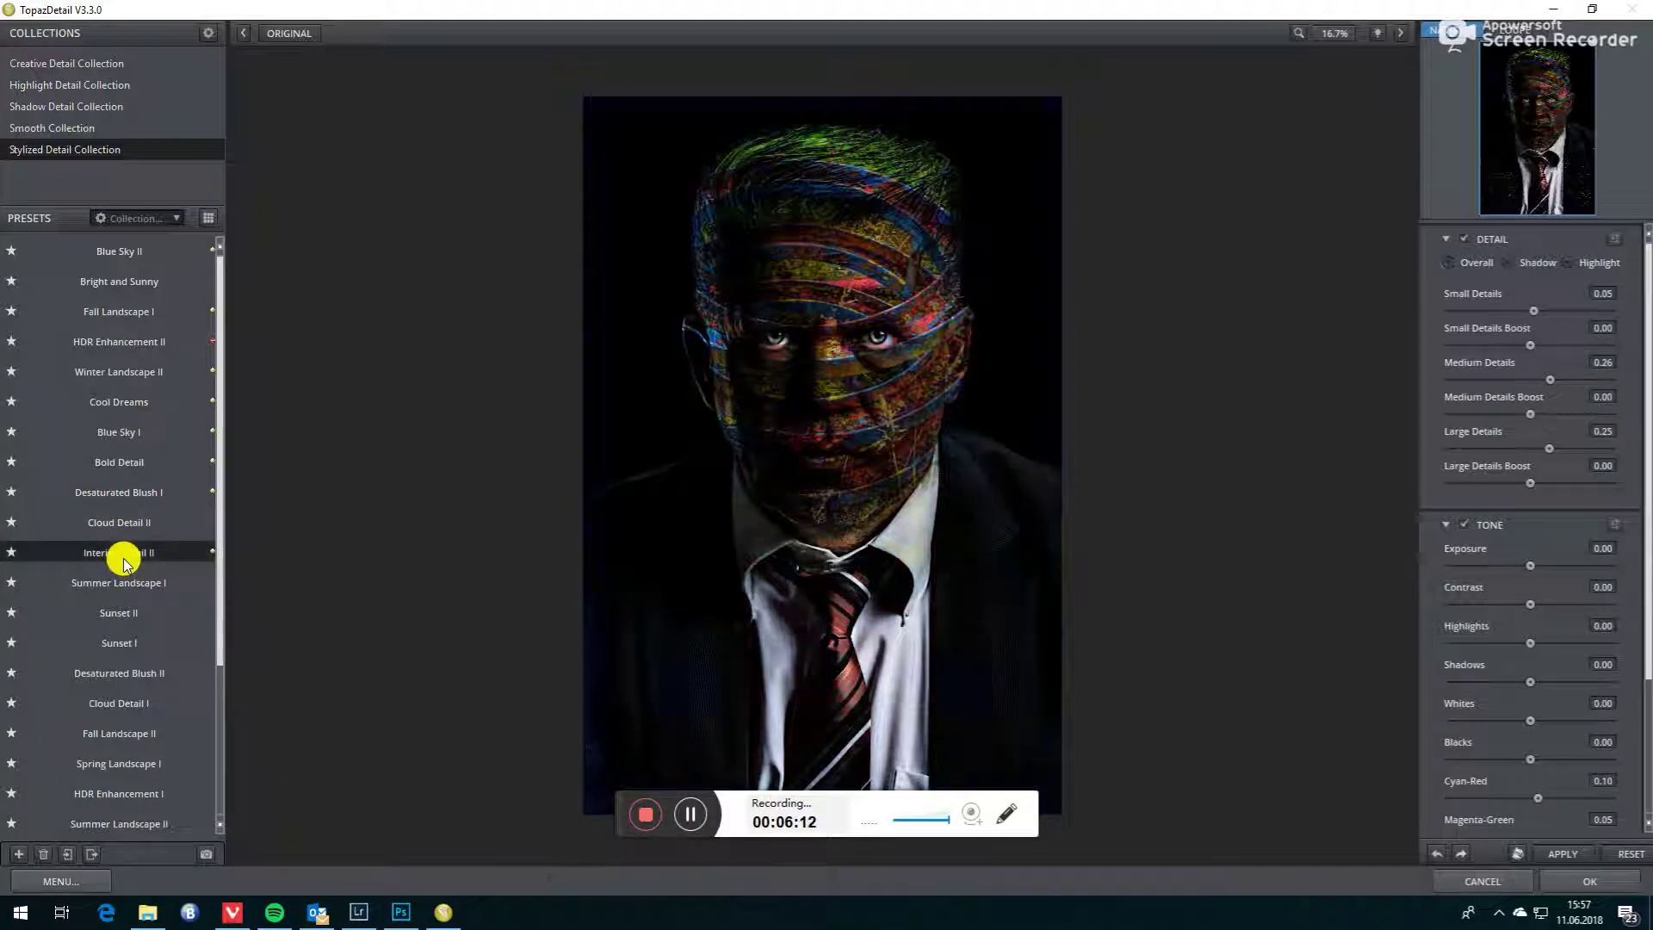
{"action": "scroll", "coordinate": [122, 637], "scroll_direction": "down", "scroll_amount": 1}
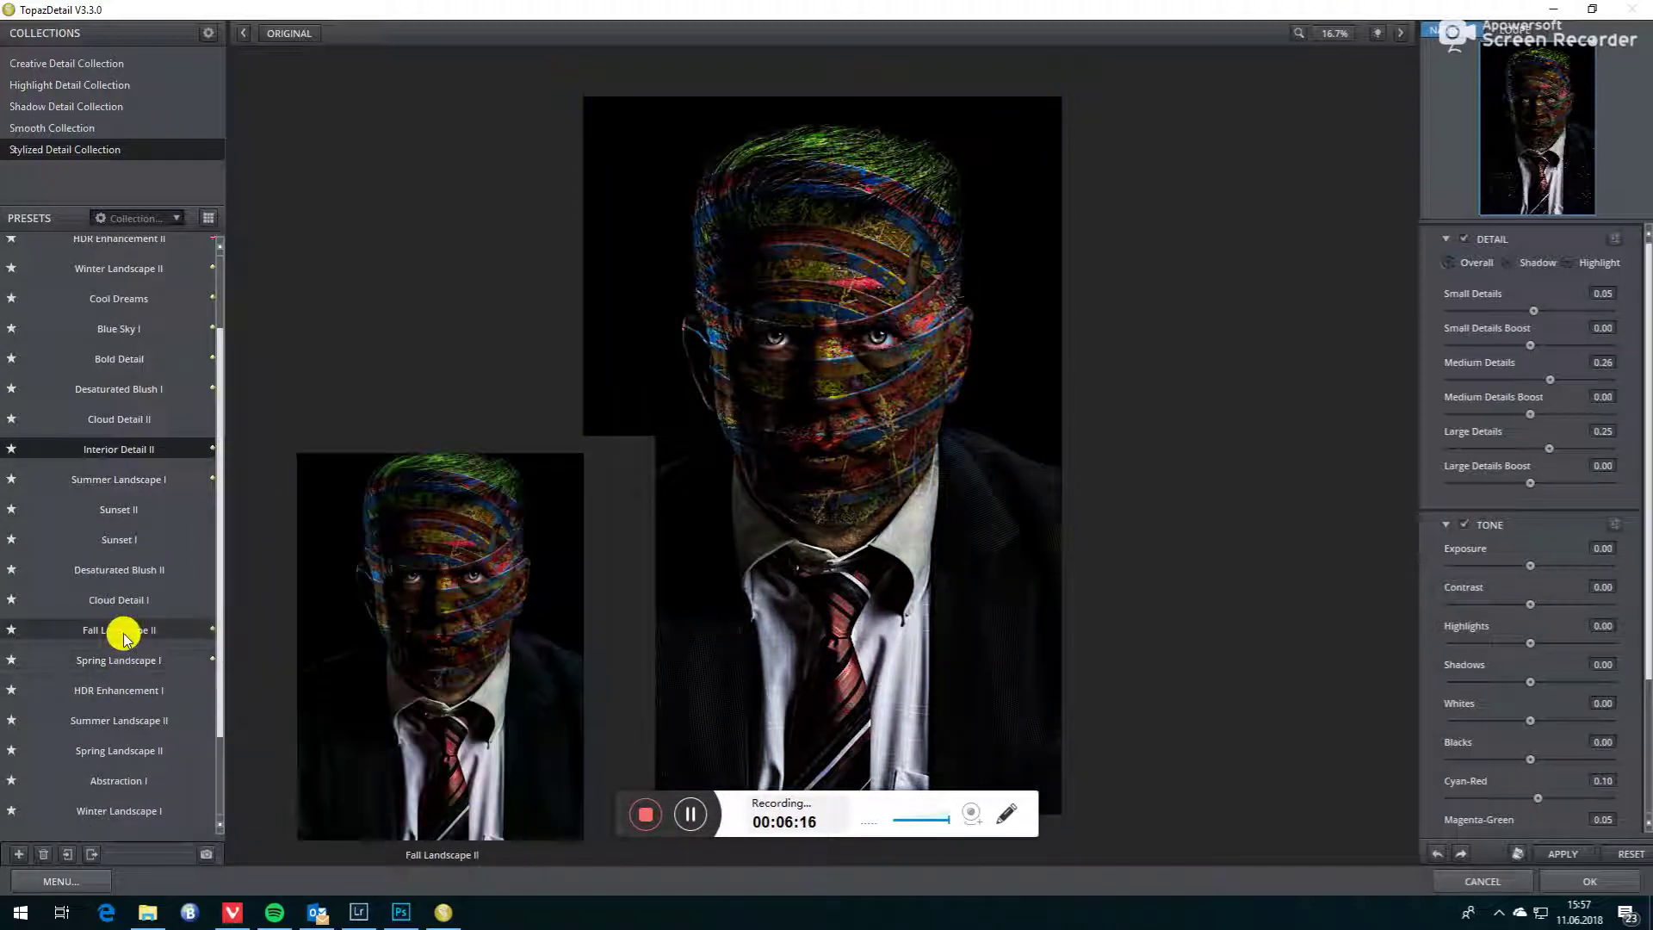
{"action": "left_click", "coordinate": [117, 725]}
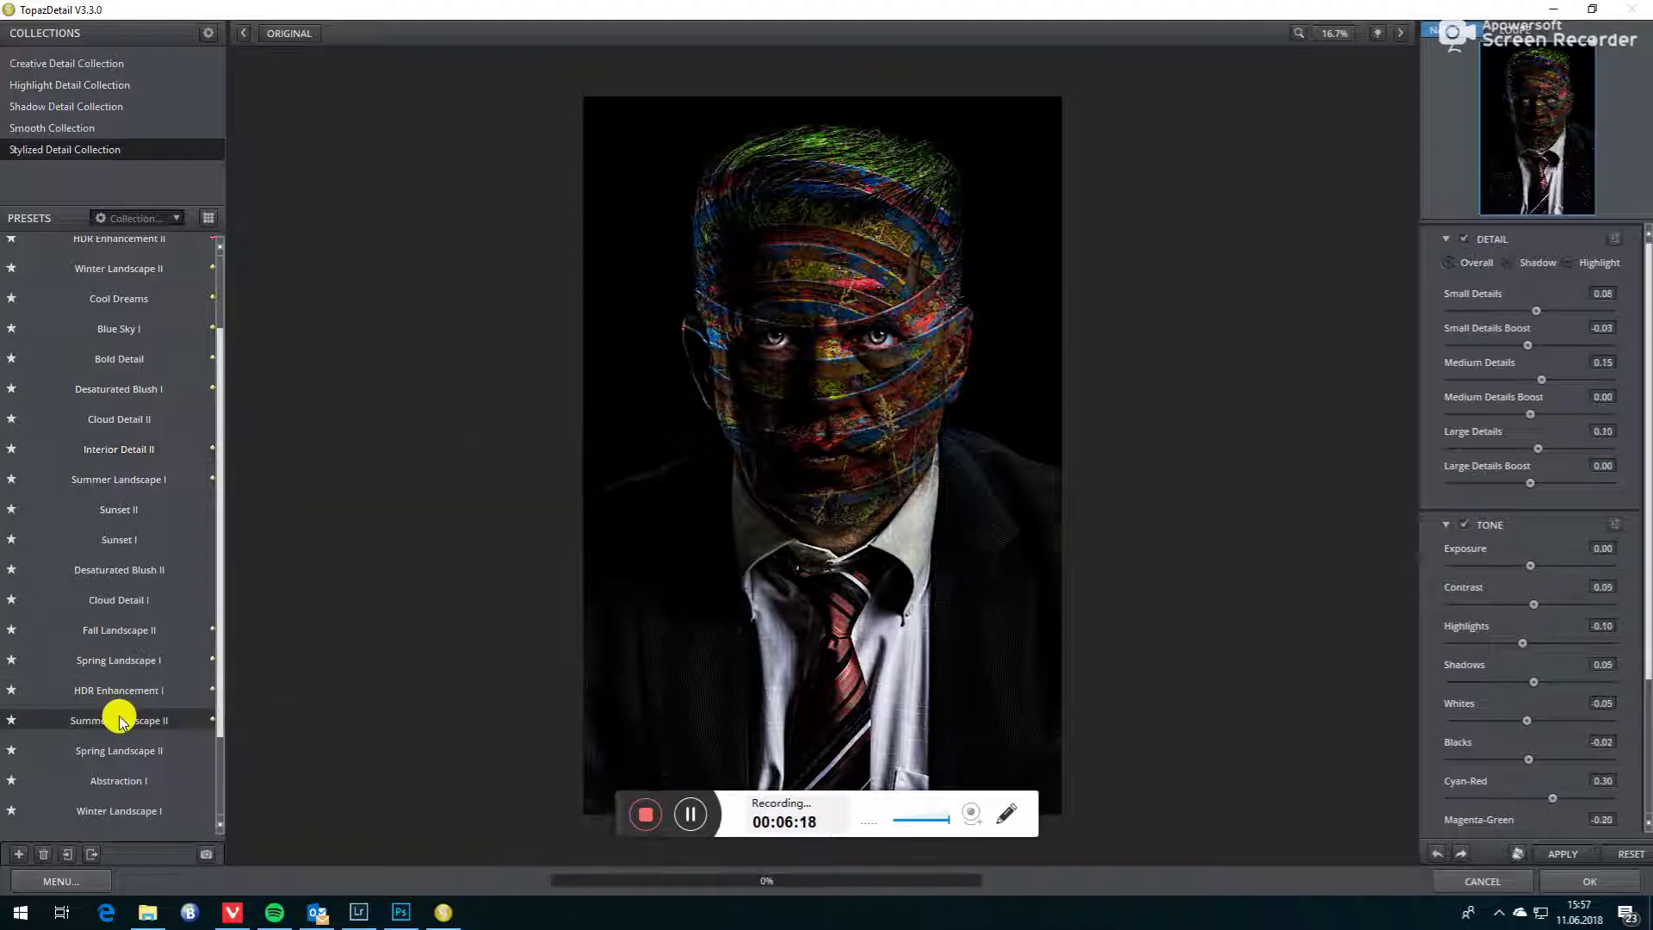
{"action": "scroll", "coordinate": [130, 714], "scroll_direction": "down", "scroll_amount": 1}
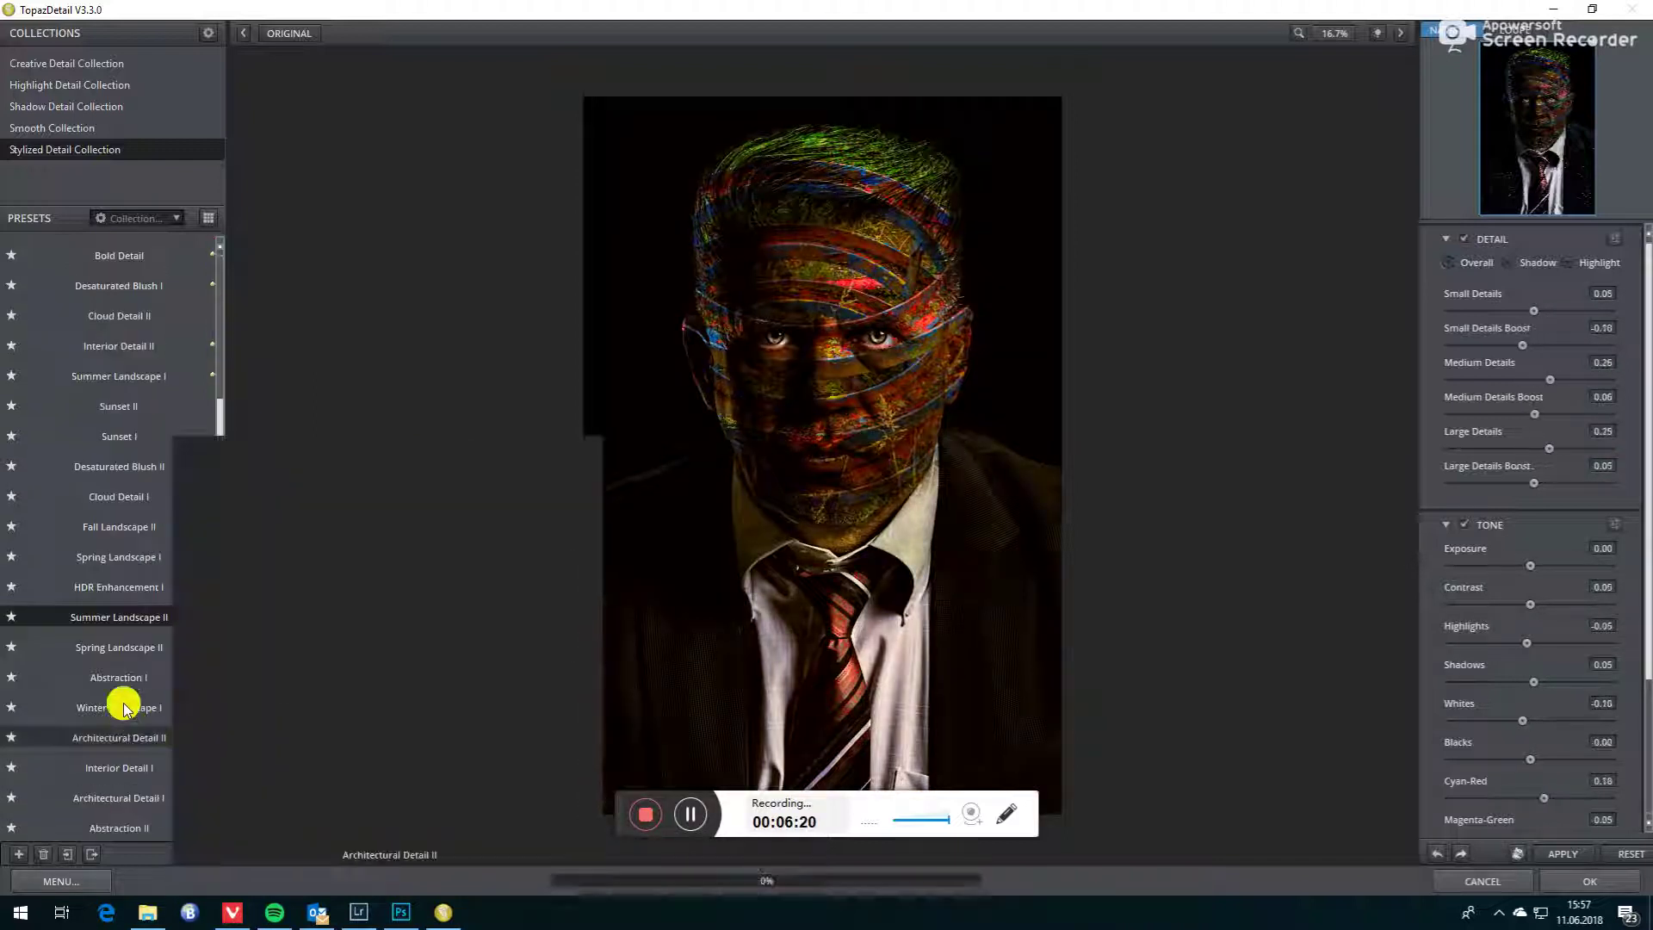
{"action": "left_click", "coordinate": [115, 680]}
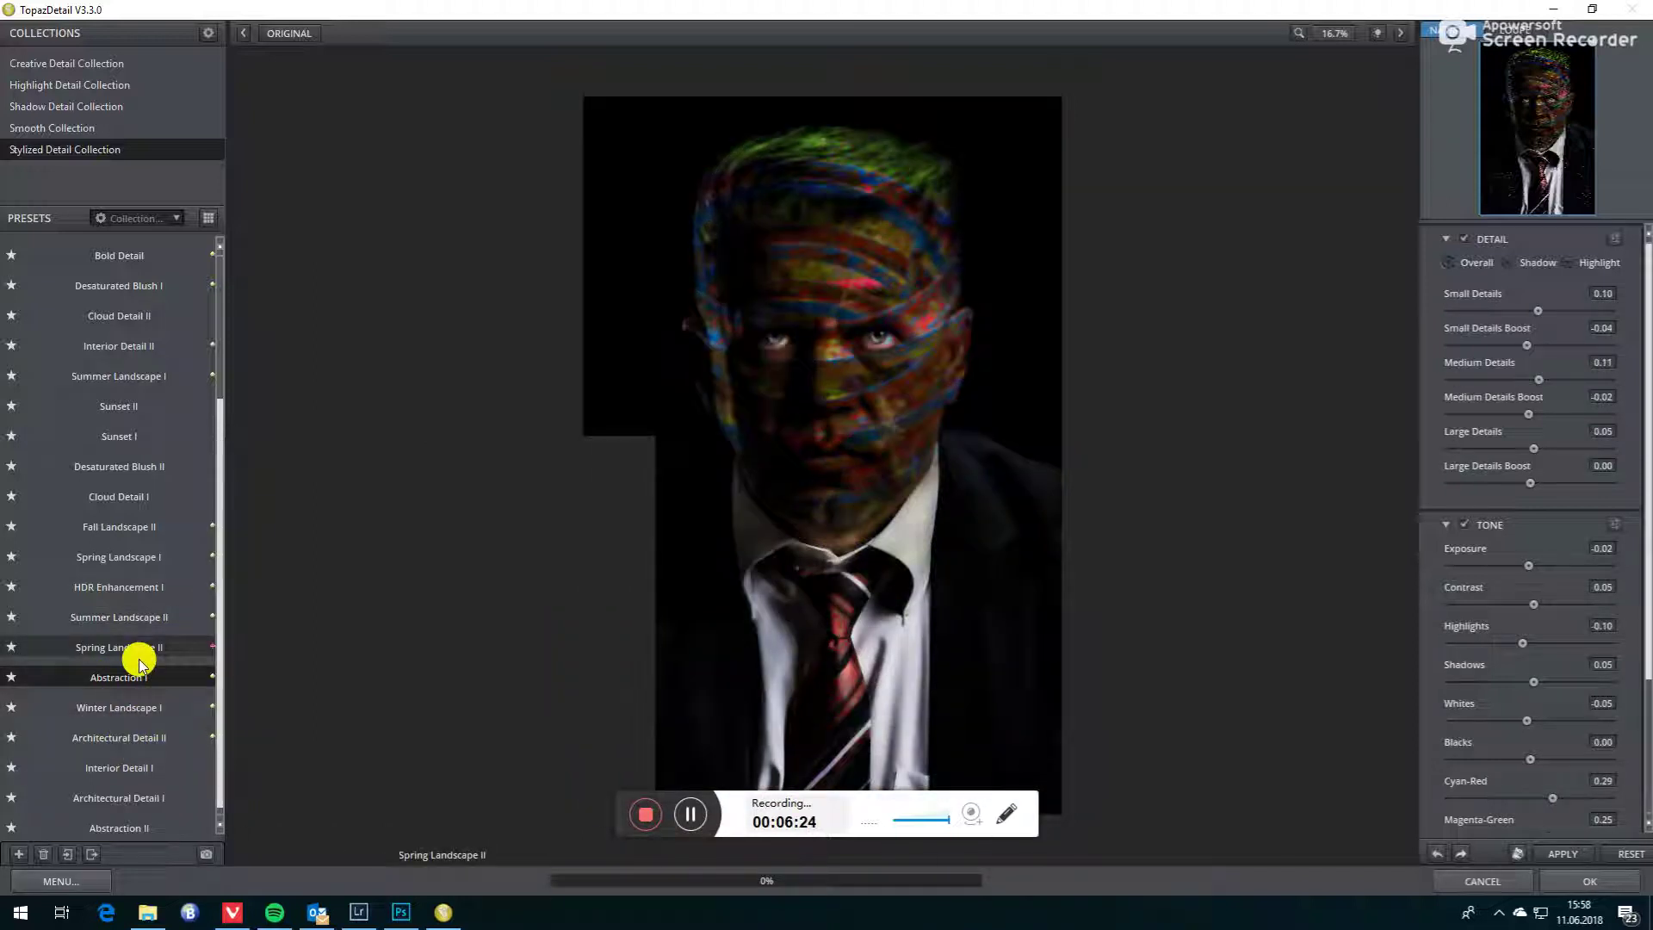
{"action": "mouse_move", "coordinate": [138, 659]}
{"action": "mouse_move", "coordinate": [119, 527]}
{"action": "left_click", "coordinate": [125, 431]}
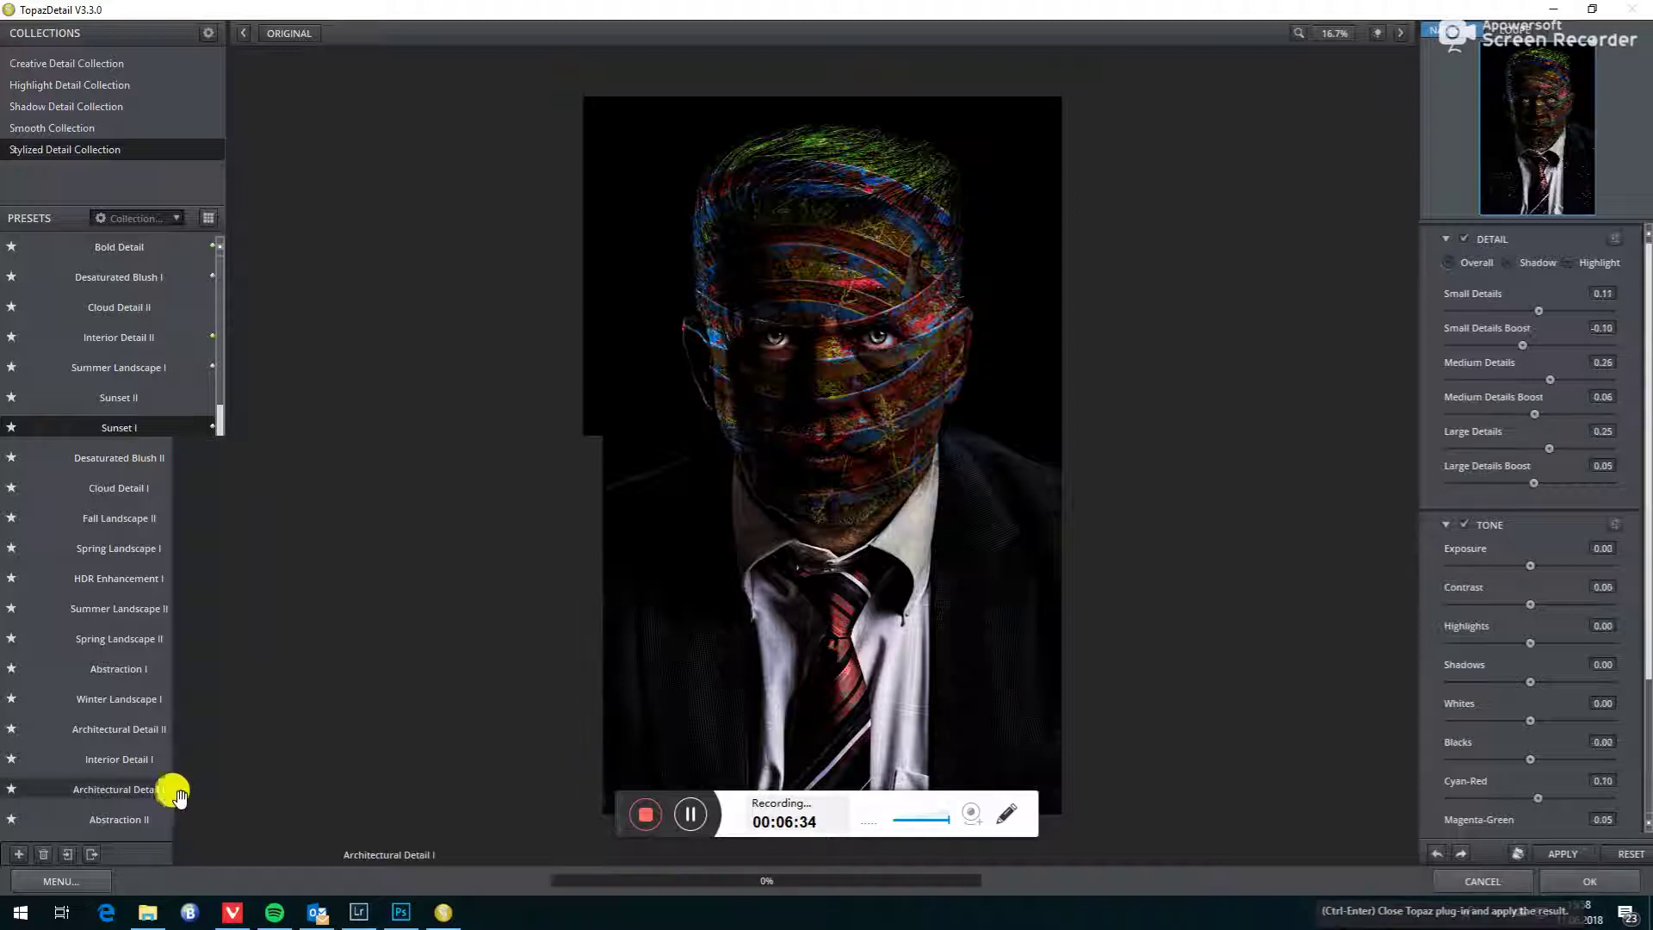
{"action": "left_click", "coordinate": [124, 760]}
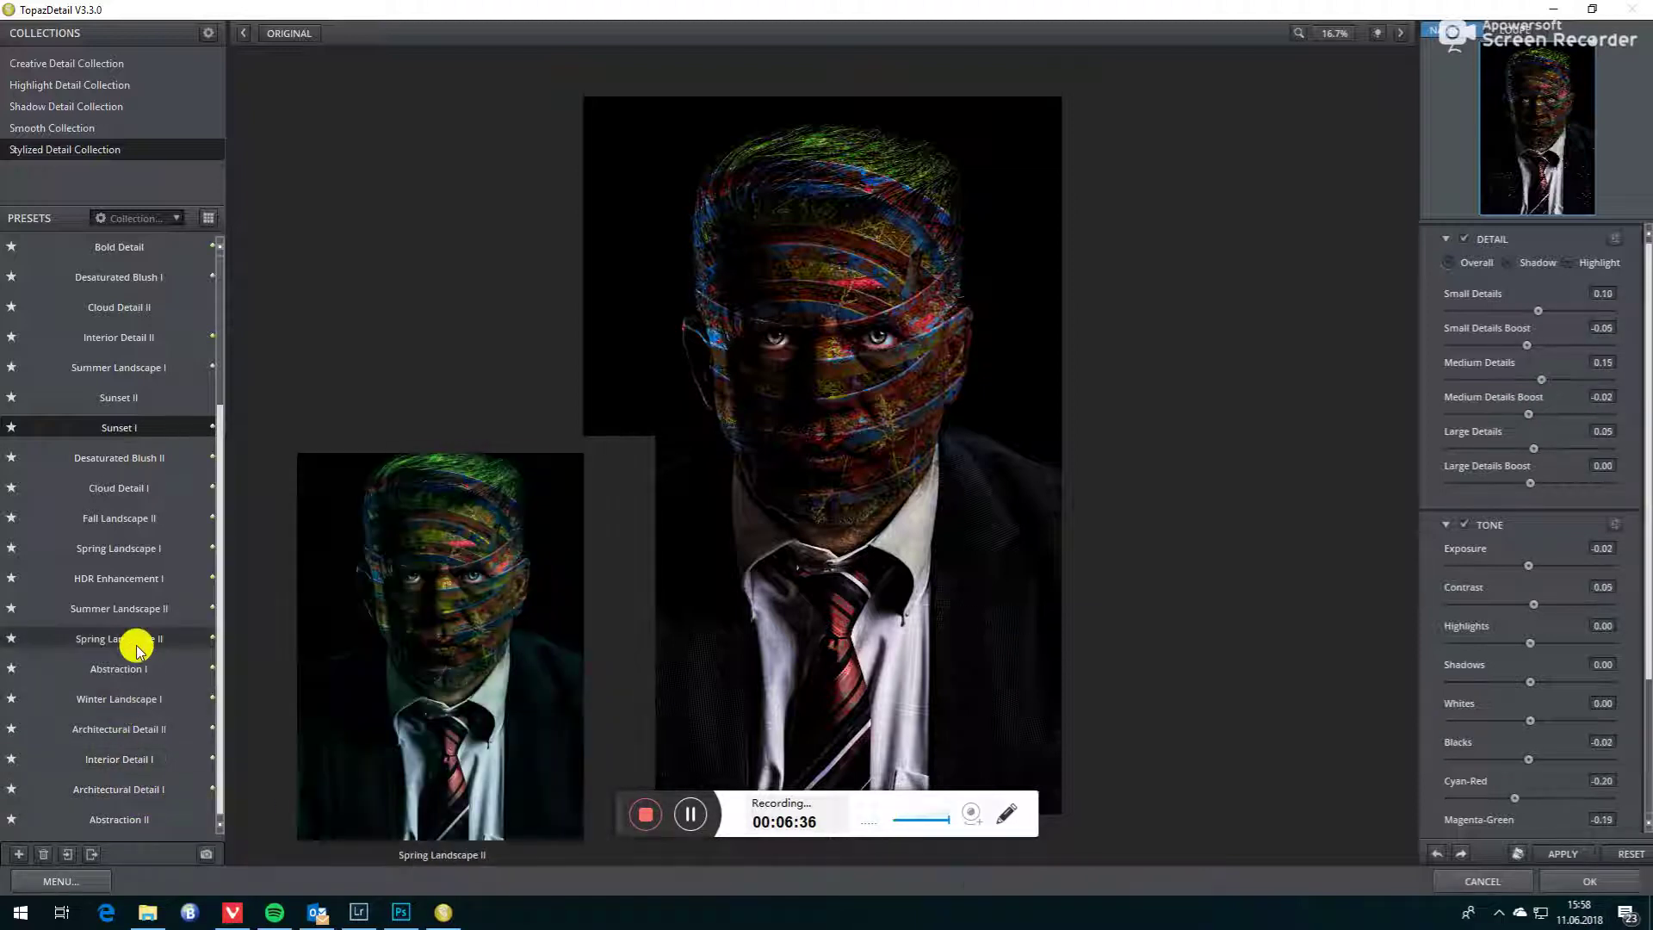
Step: Apply the HDR Enhancement I preset of Topaz Detail to the layer
{"action": "left_click", "coordinate": [118, 579]}
{"action": "left_click", "coordinate": [118, 579]}
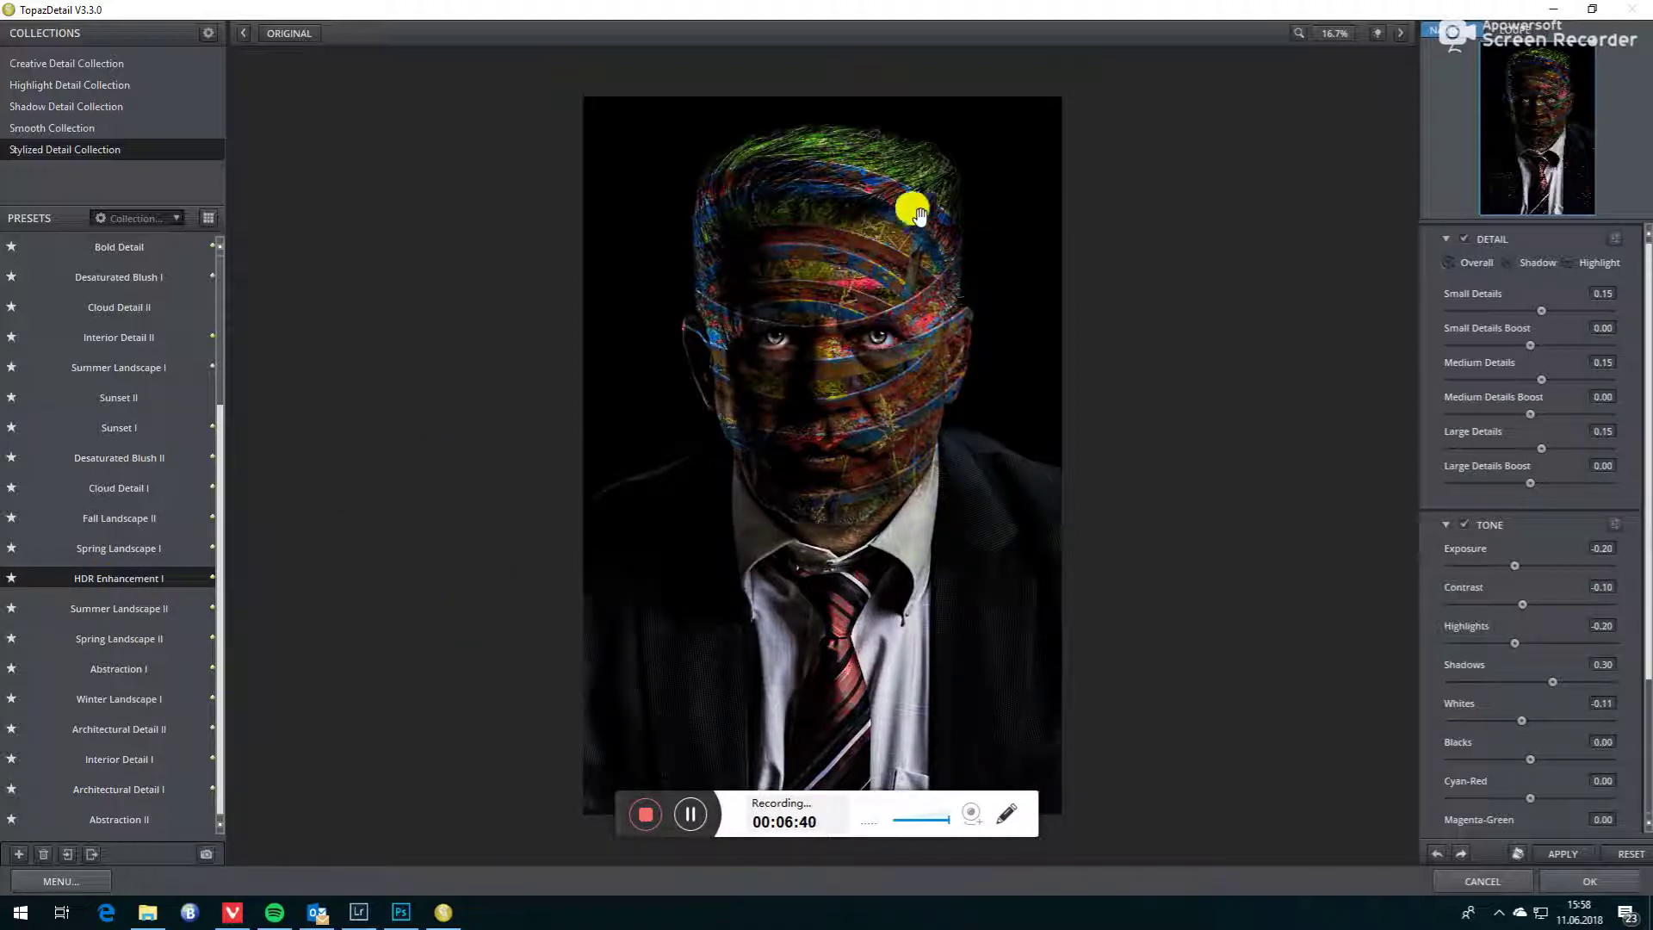
{"action": "left_click", "coordinate": [1586, 882]}
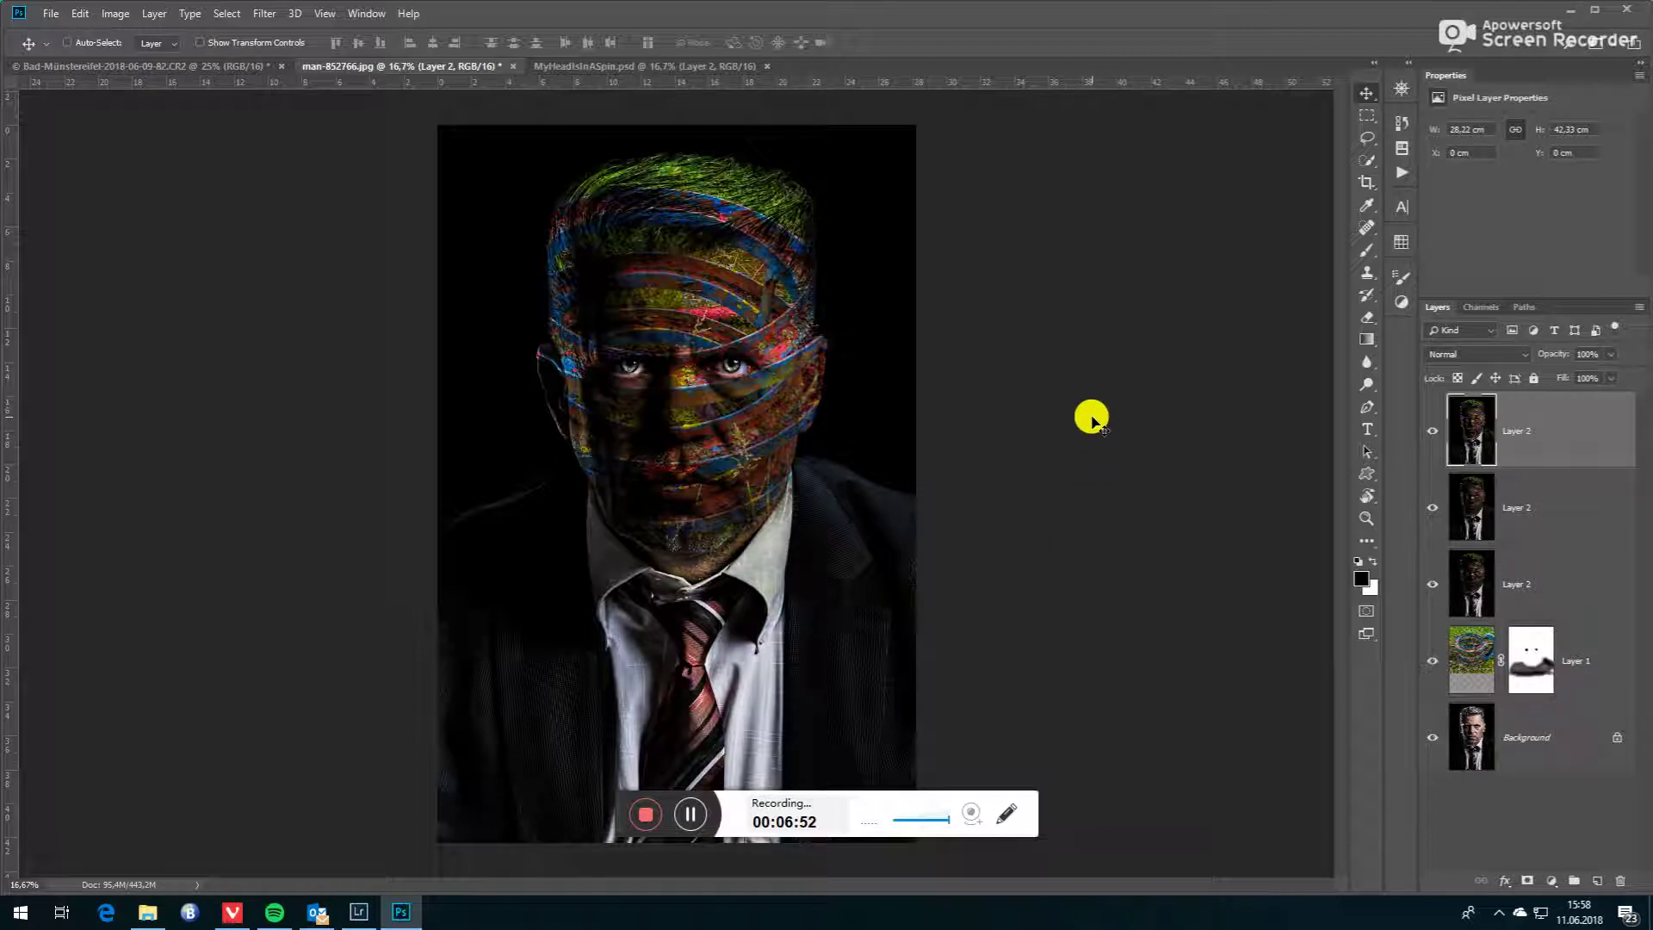
Step: Duplicate the Detail-filtered layer and open the Topaz Glow 2 filter on the copy
{"action": "key", "text": "ctrl+j"}
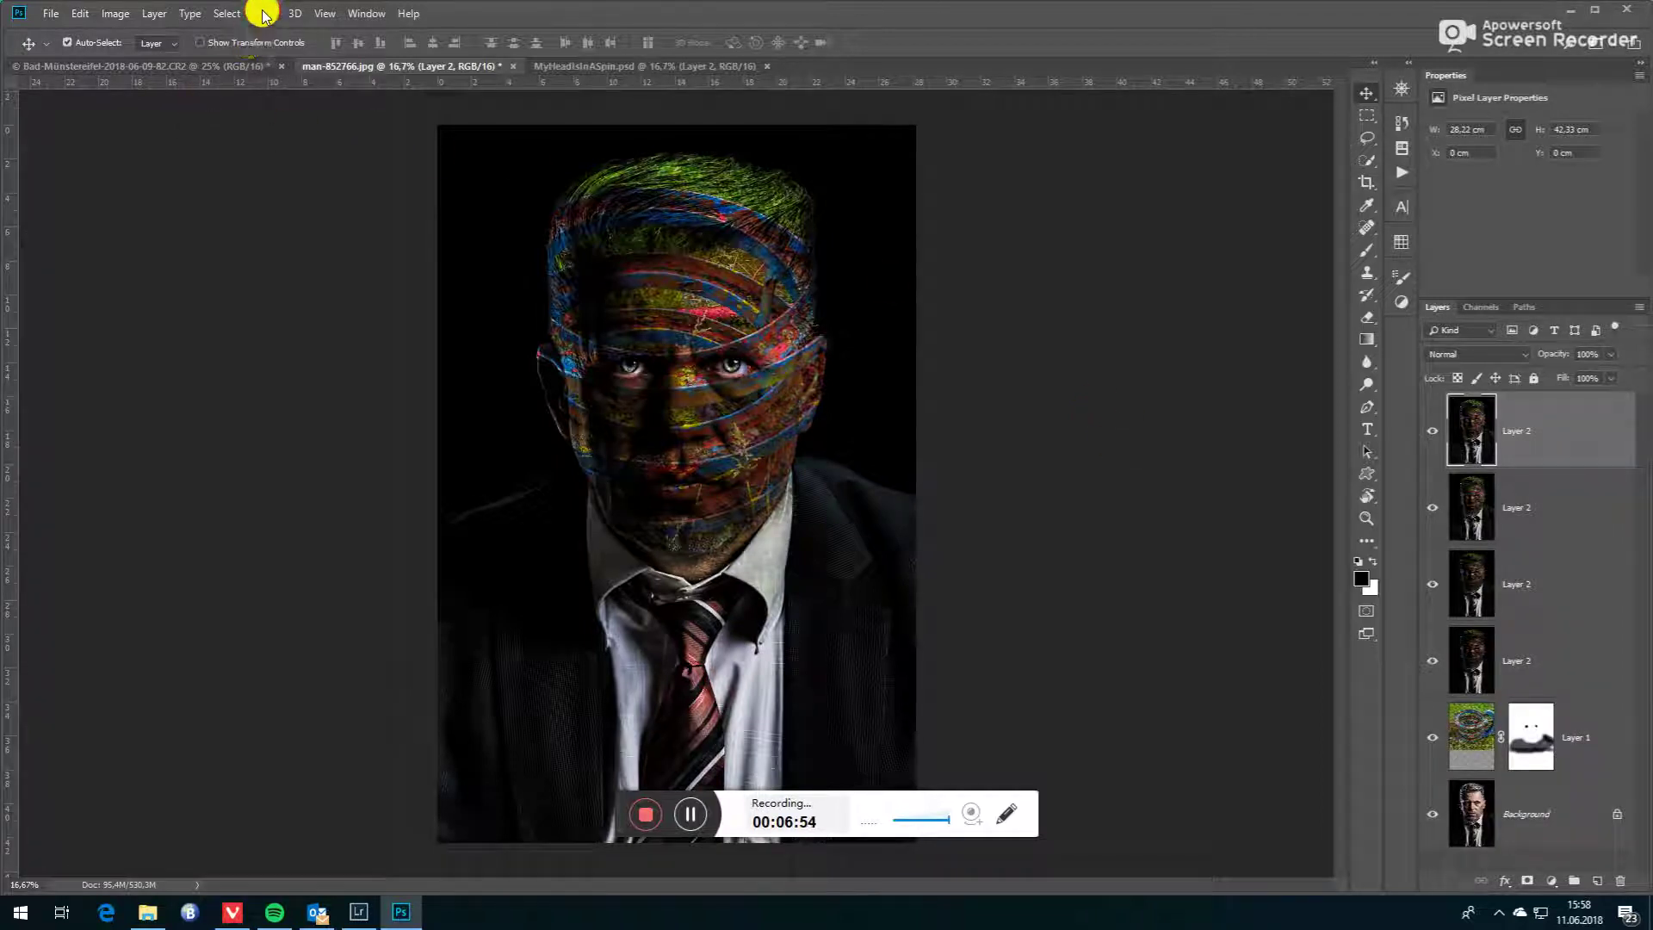
{"action": "left_click", "coordinate": [264, 14]}
{"action": "mouse_move", "coordinate": [332, 381]}
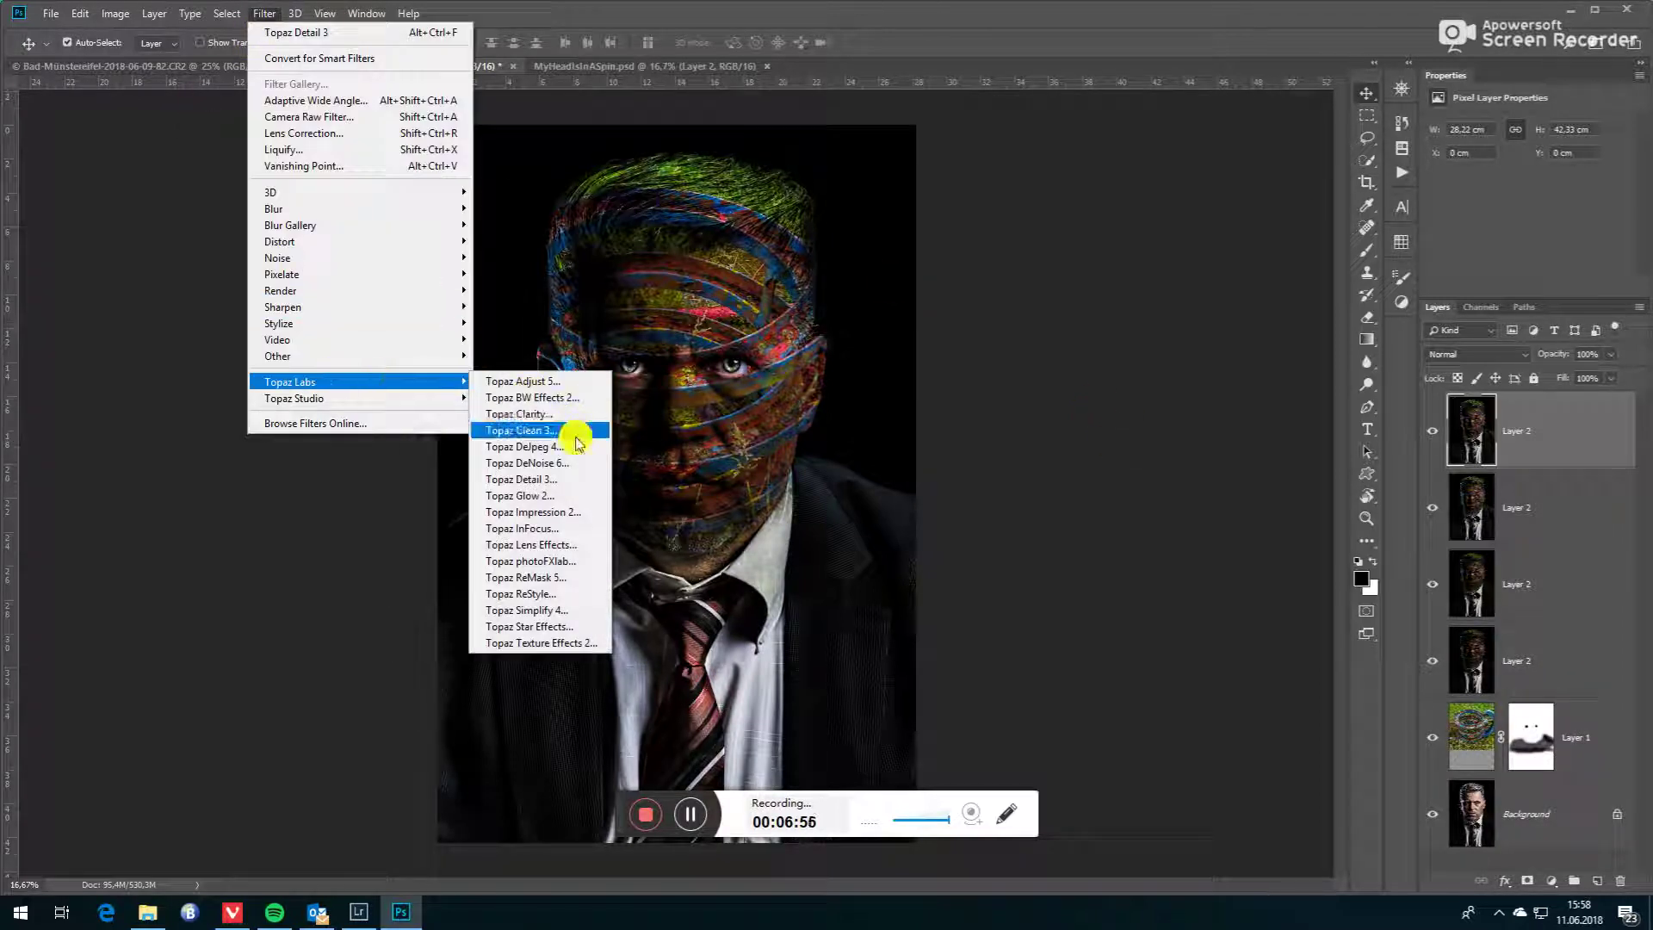
{"action": "left_click", "coordinate": [533, 499]}
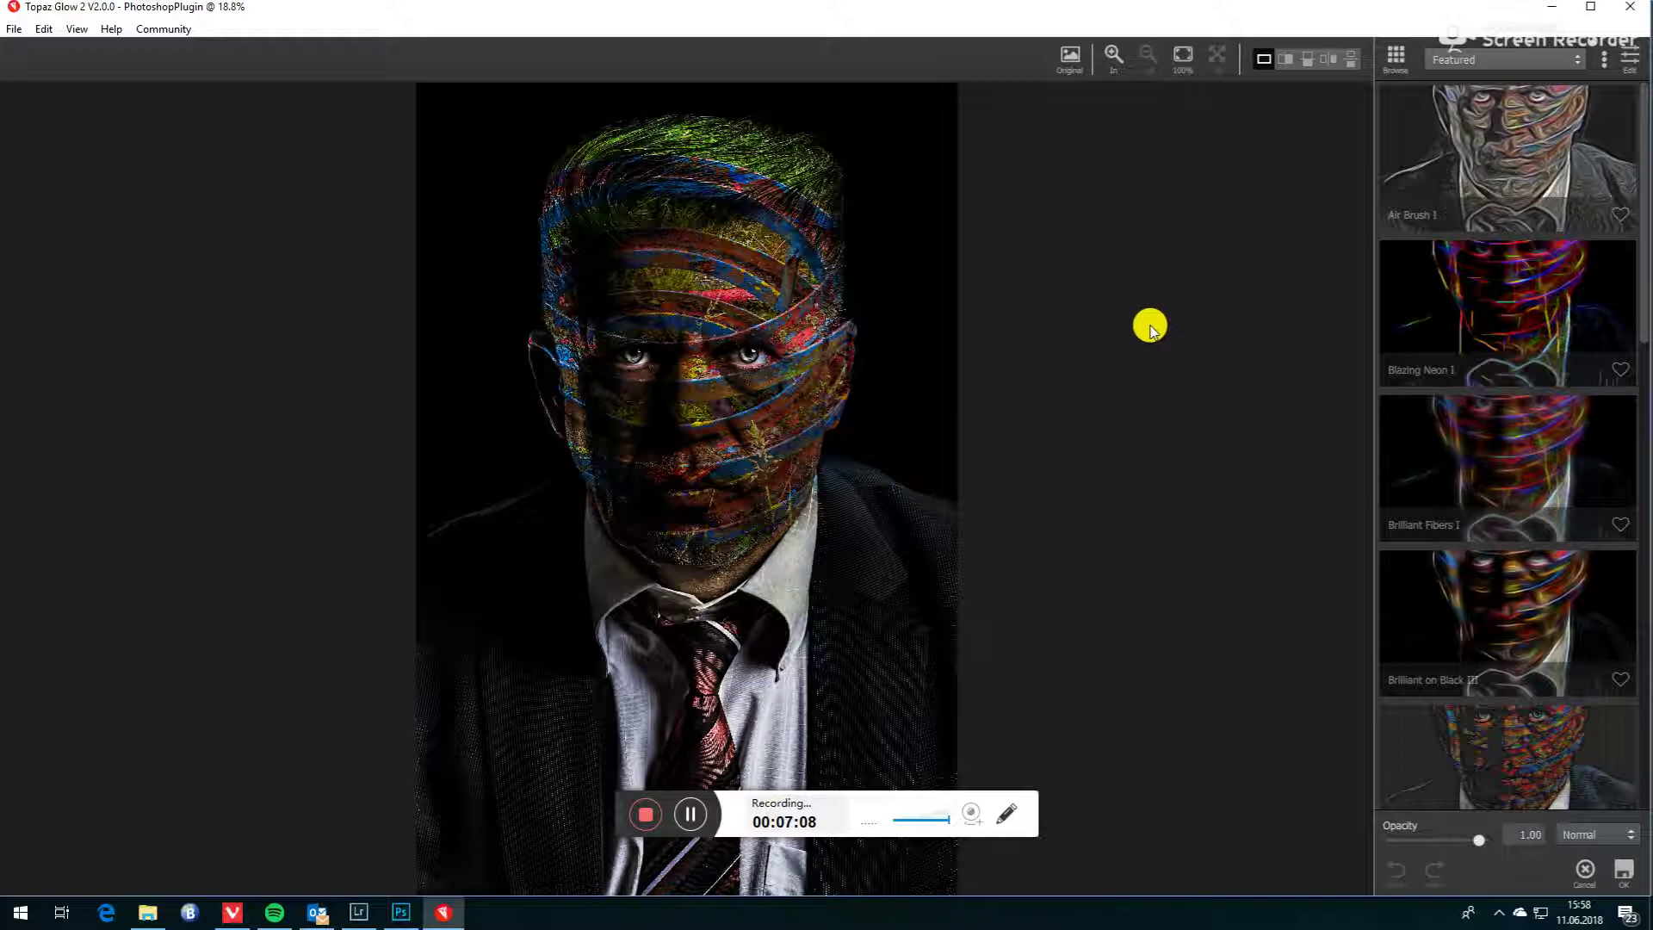
Step: Try the Blazing Neon I, Dream and Fur and Feathers II glow presets, and leave the filter without applying it
{"action": "left_click", "coordinate": [1445, 296]}
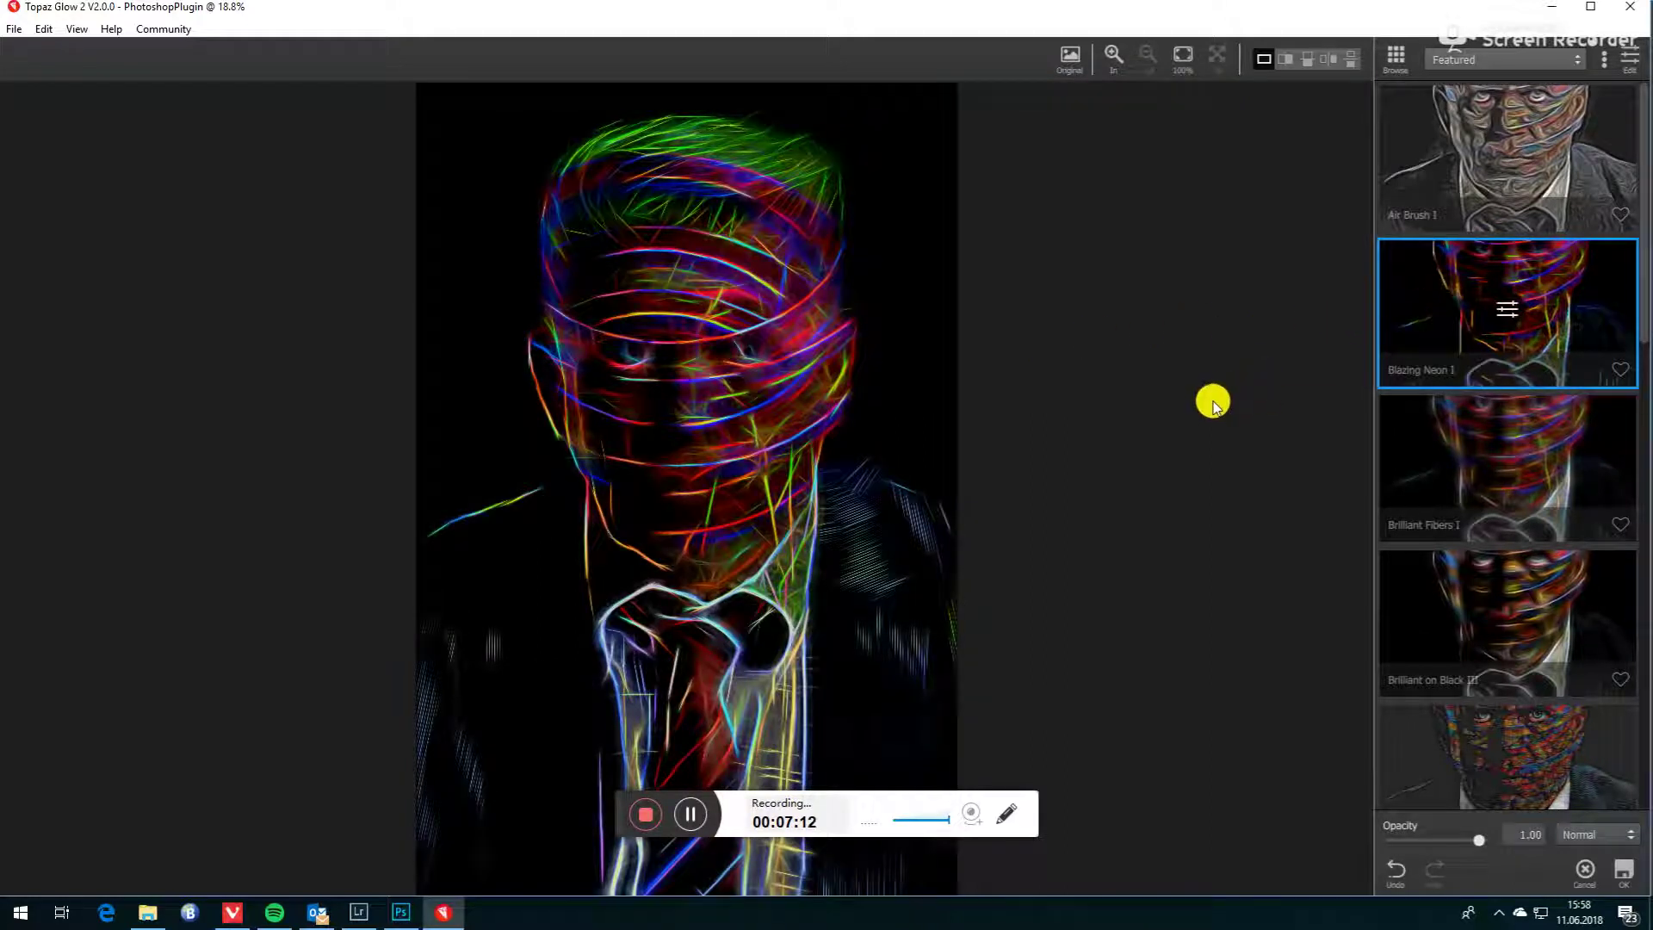
{"action": "scroll", "coordinate": [1553, 609], "scroll_direction": "down", "scroll_amount": 1}
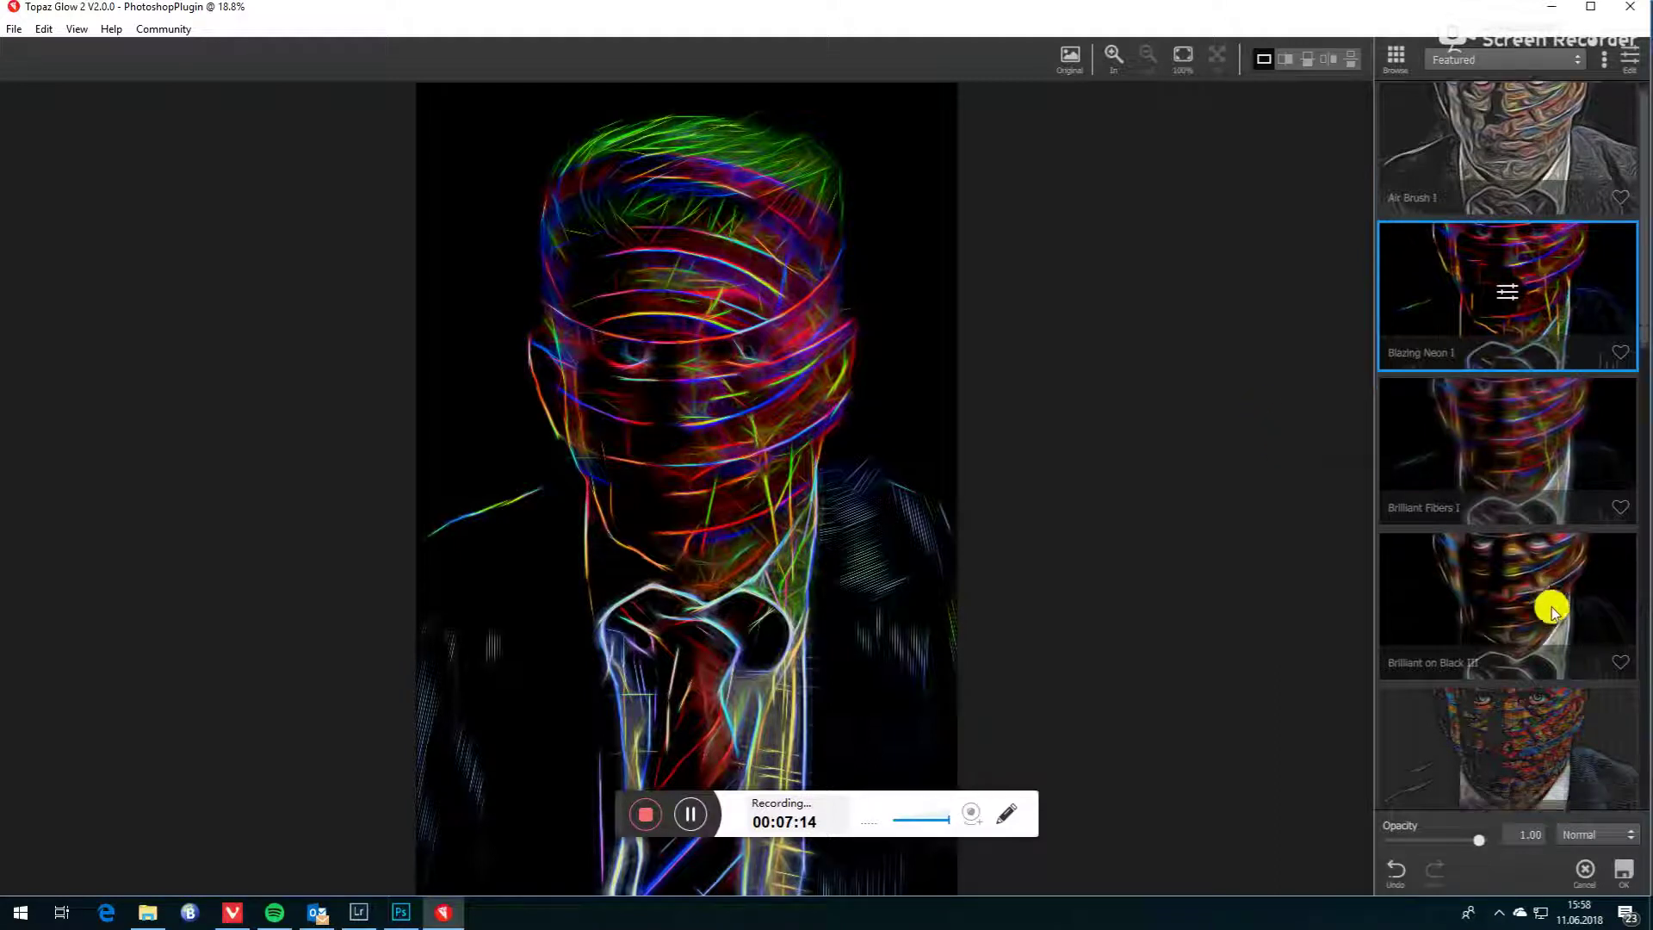
{"action": "left_click", "coordinate": [1527, 669]}
{"action": "scroll", "coordinate": [1520, 658], "scroll_direction": "down", "scroll_amount": 3}
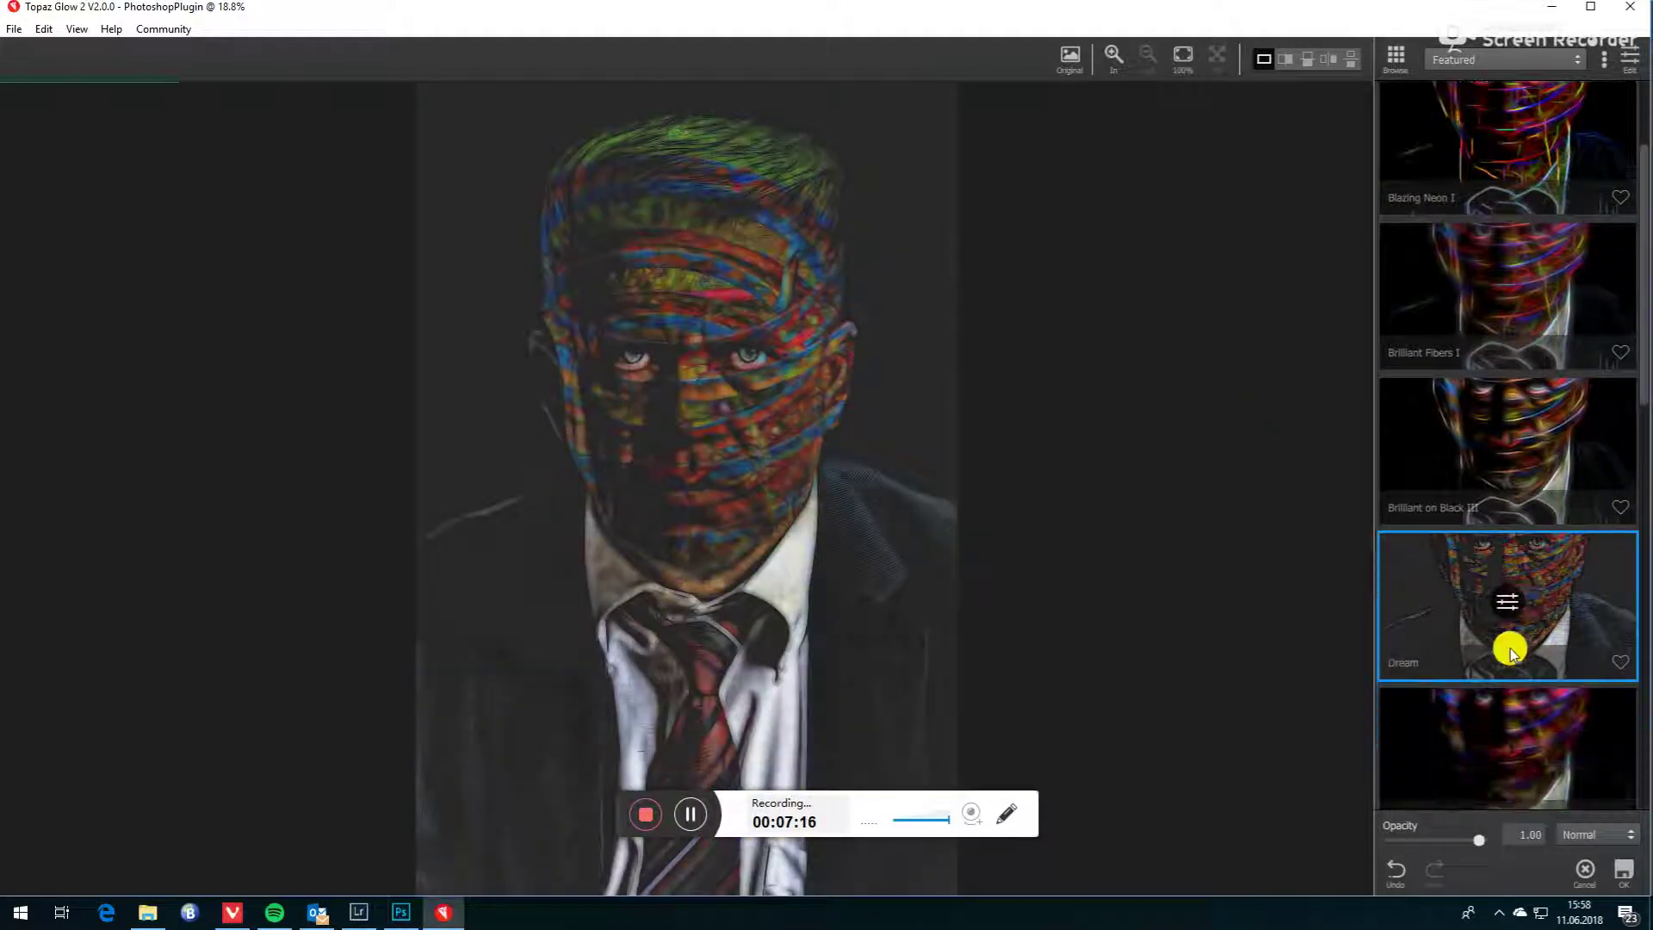
{"action": "scroll", "coordinate": [1467, 589], "scroll_direction": "down", "scroll_amount": 1}
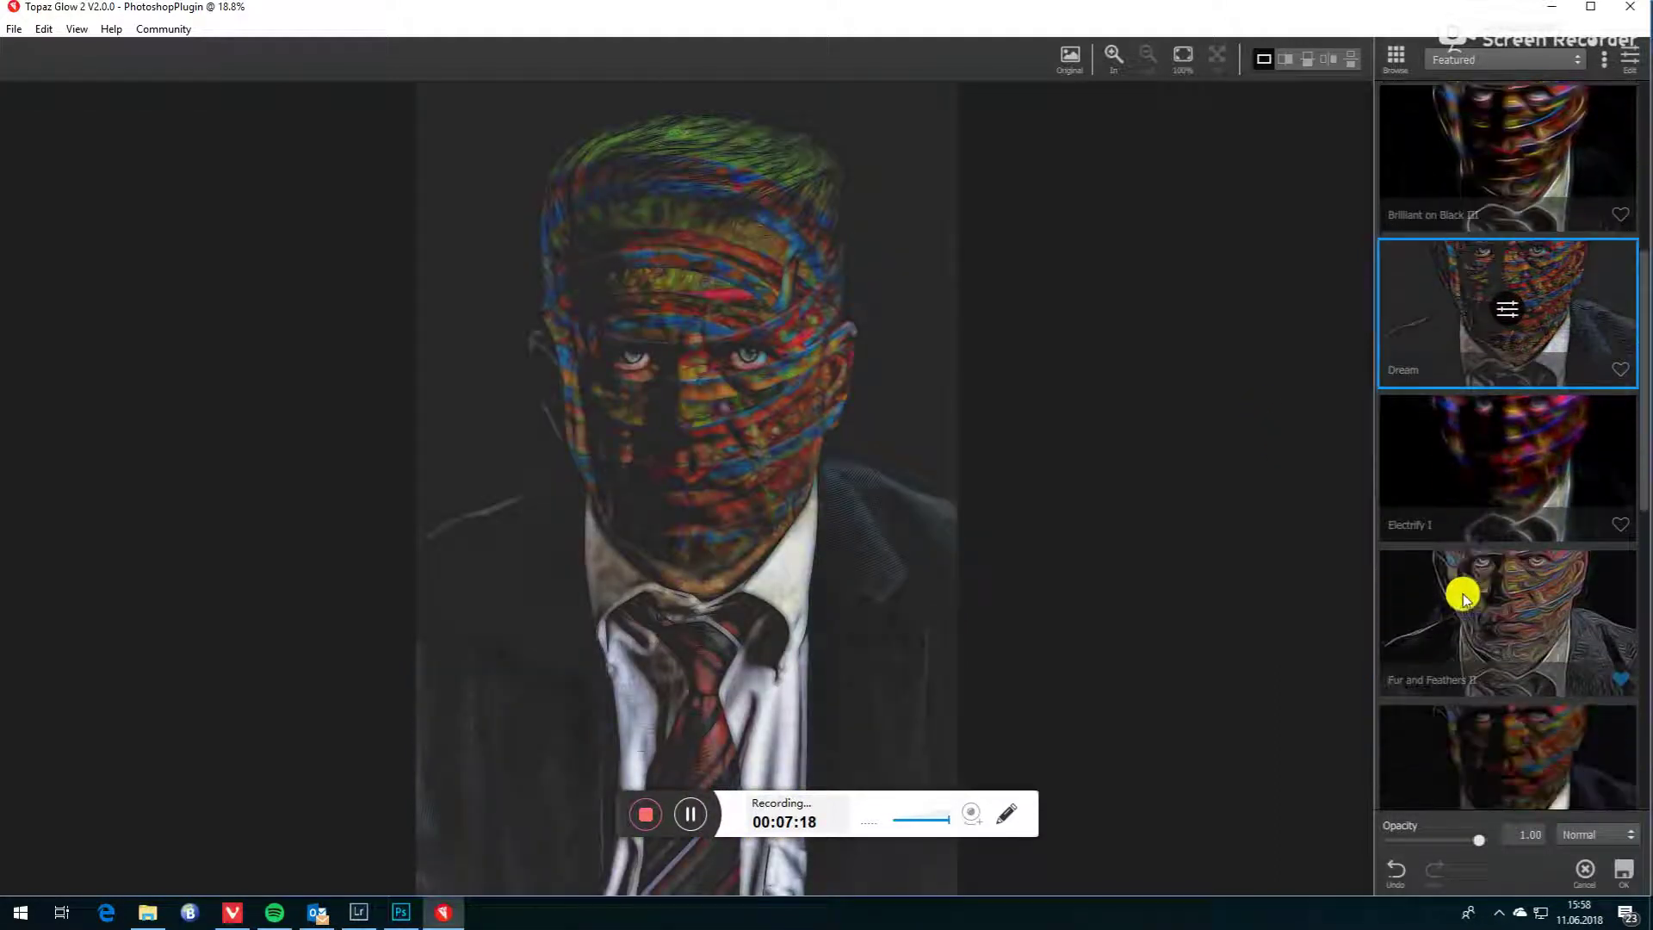
{"action": "left_click", "coordinate": [1515, 624]}
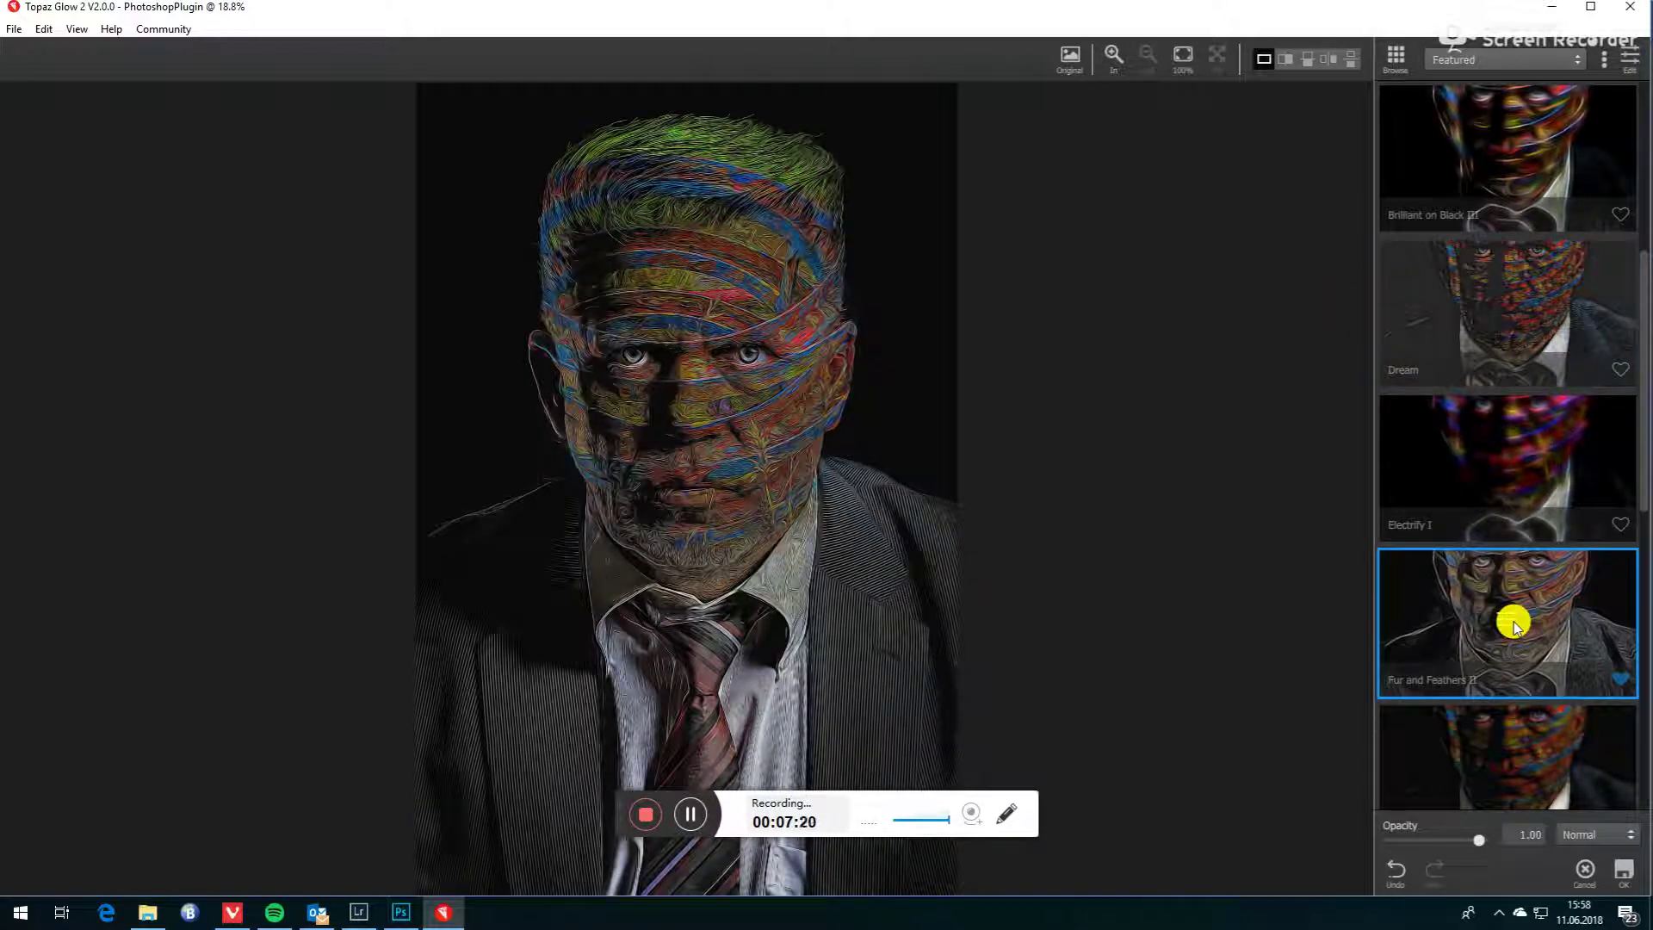
{"action": "mouse_move", "coordinate": [1486, 628]}
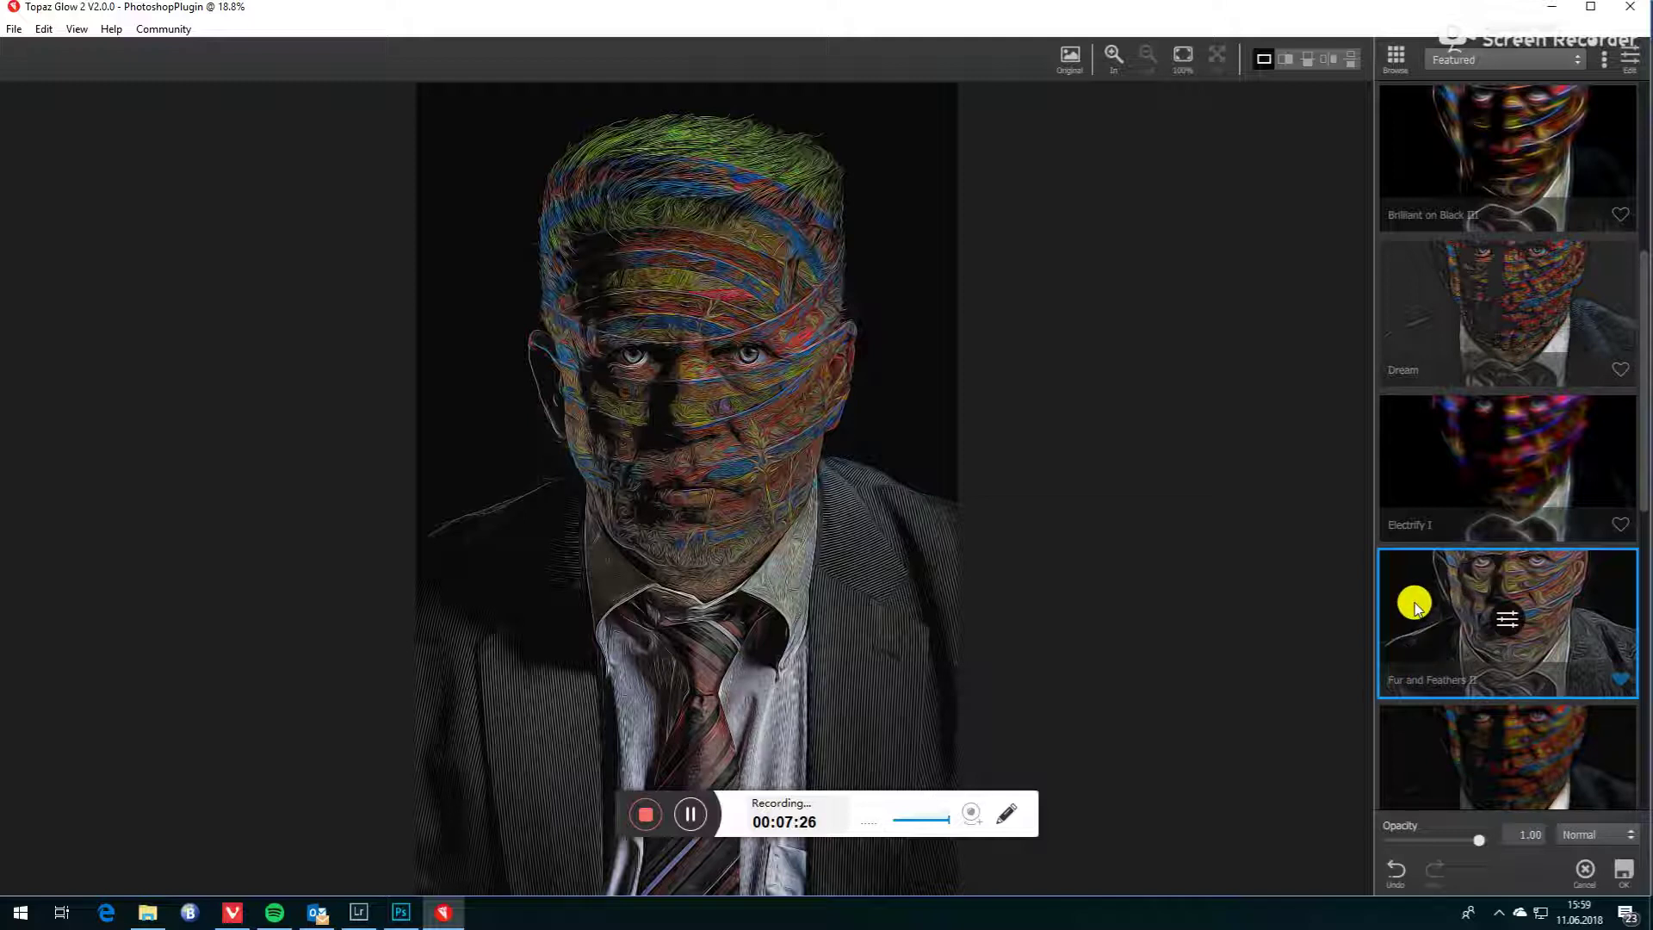
{"action": "left_click", "coordinate": [1588, 874]}
Step: Try the Van Gogh I and Edward Hopper I presets in Topaz Impression 2, and leave the filter without applying it
{"action": "left_click", "coordinate": [265, 14]}
{"action": "mouse_move", "coordinate": [334, 382]}
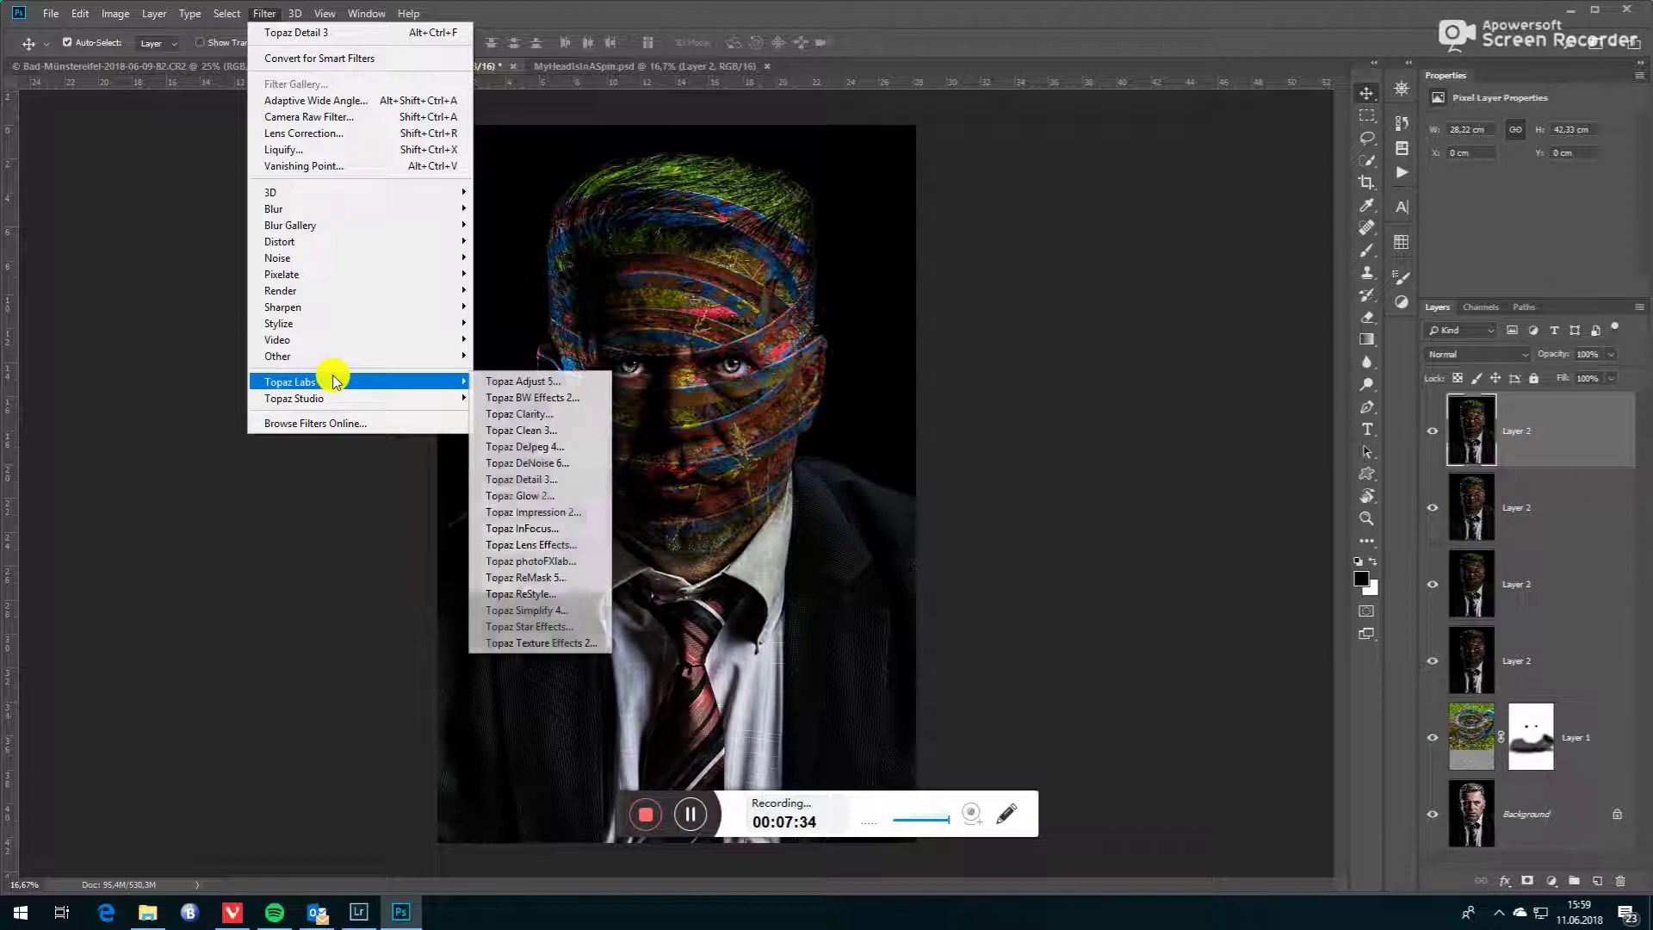
{"action": "left_click", "coordinate": [544, 512]}
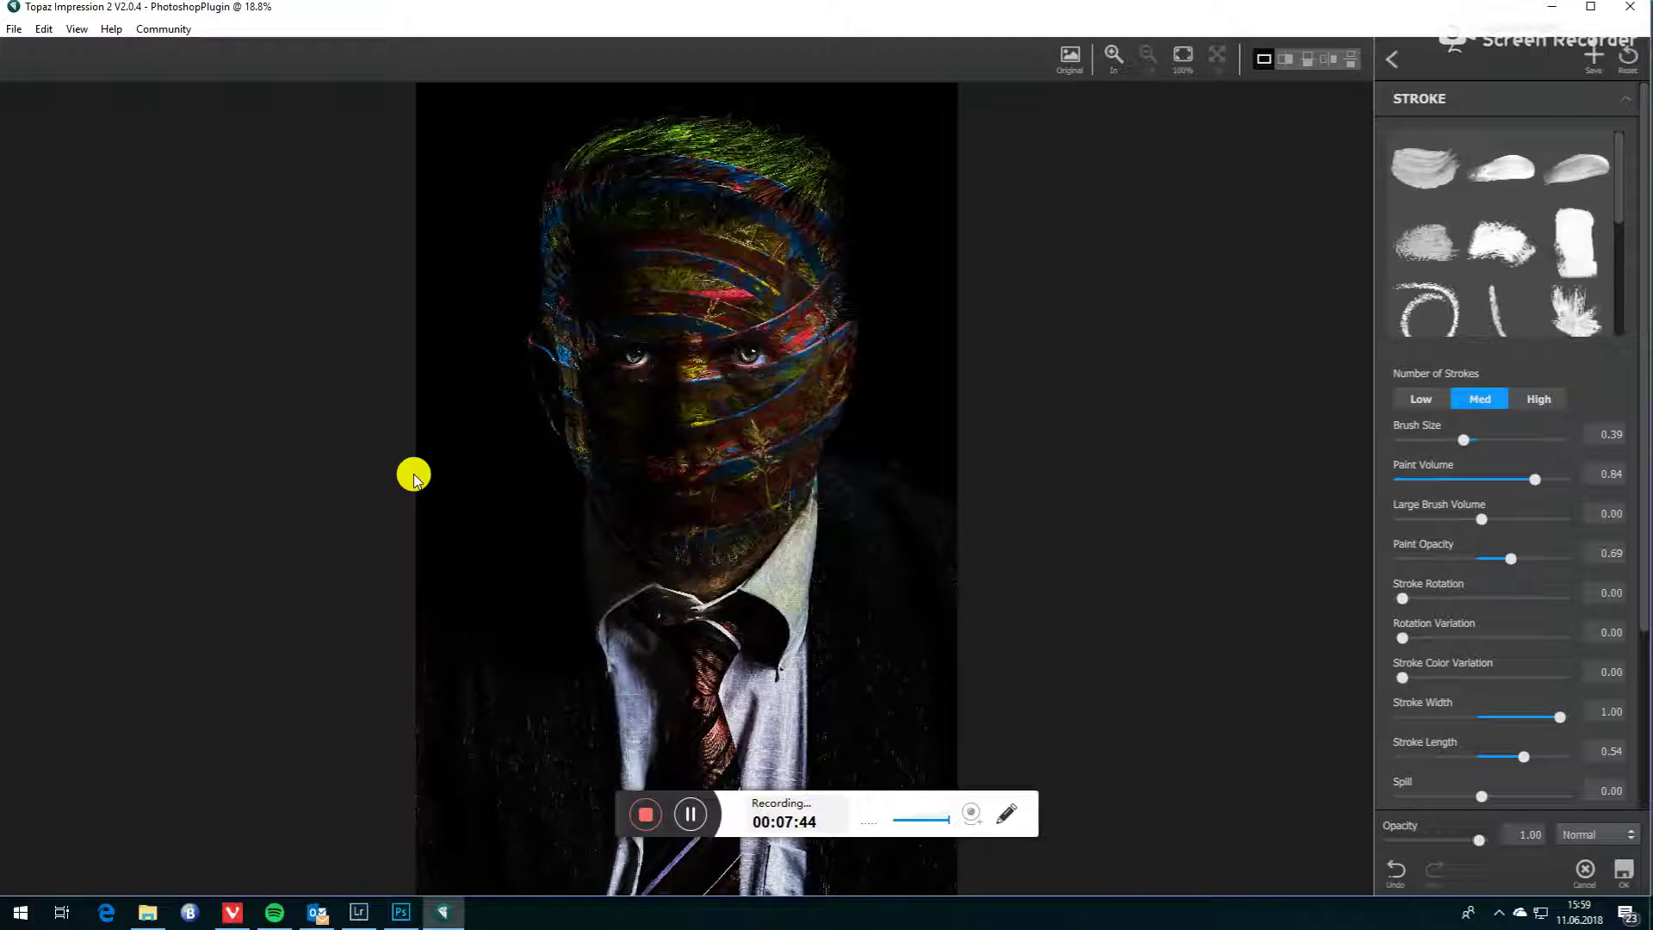
{"action": "left_click", "coordinate": [1389, 60]}
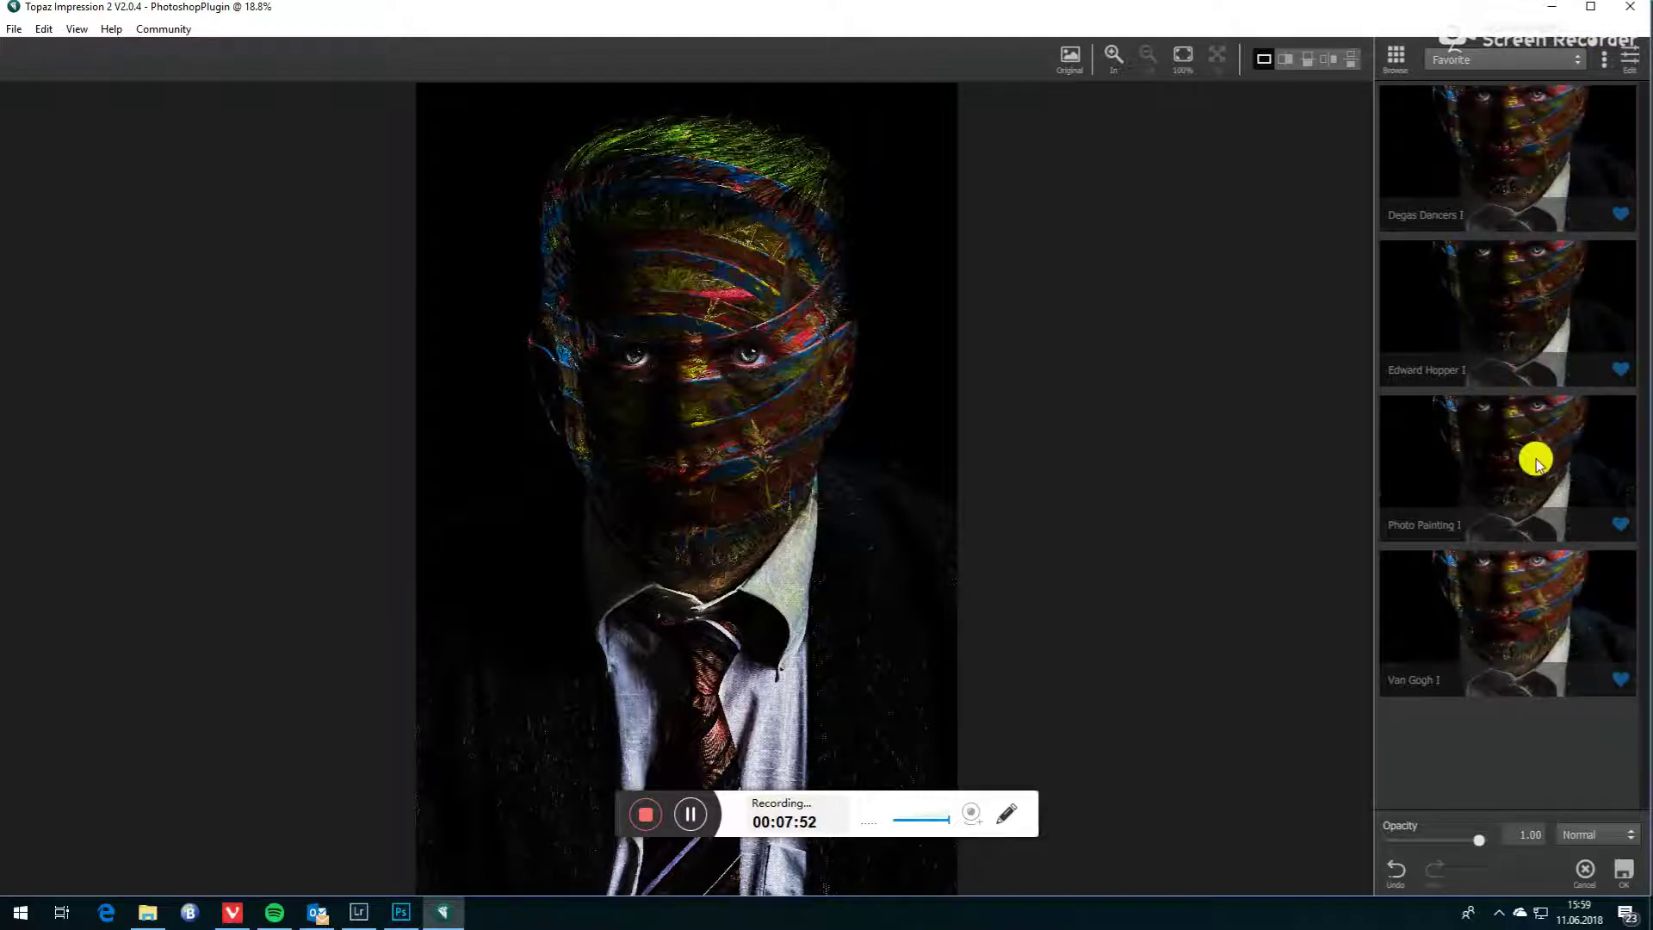
{"action": "left_click", "coordinate": [1499, 625]}
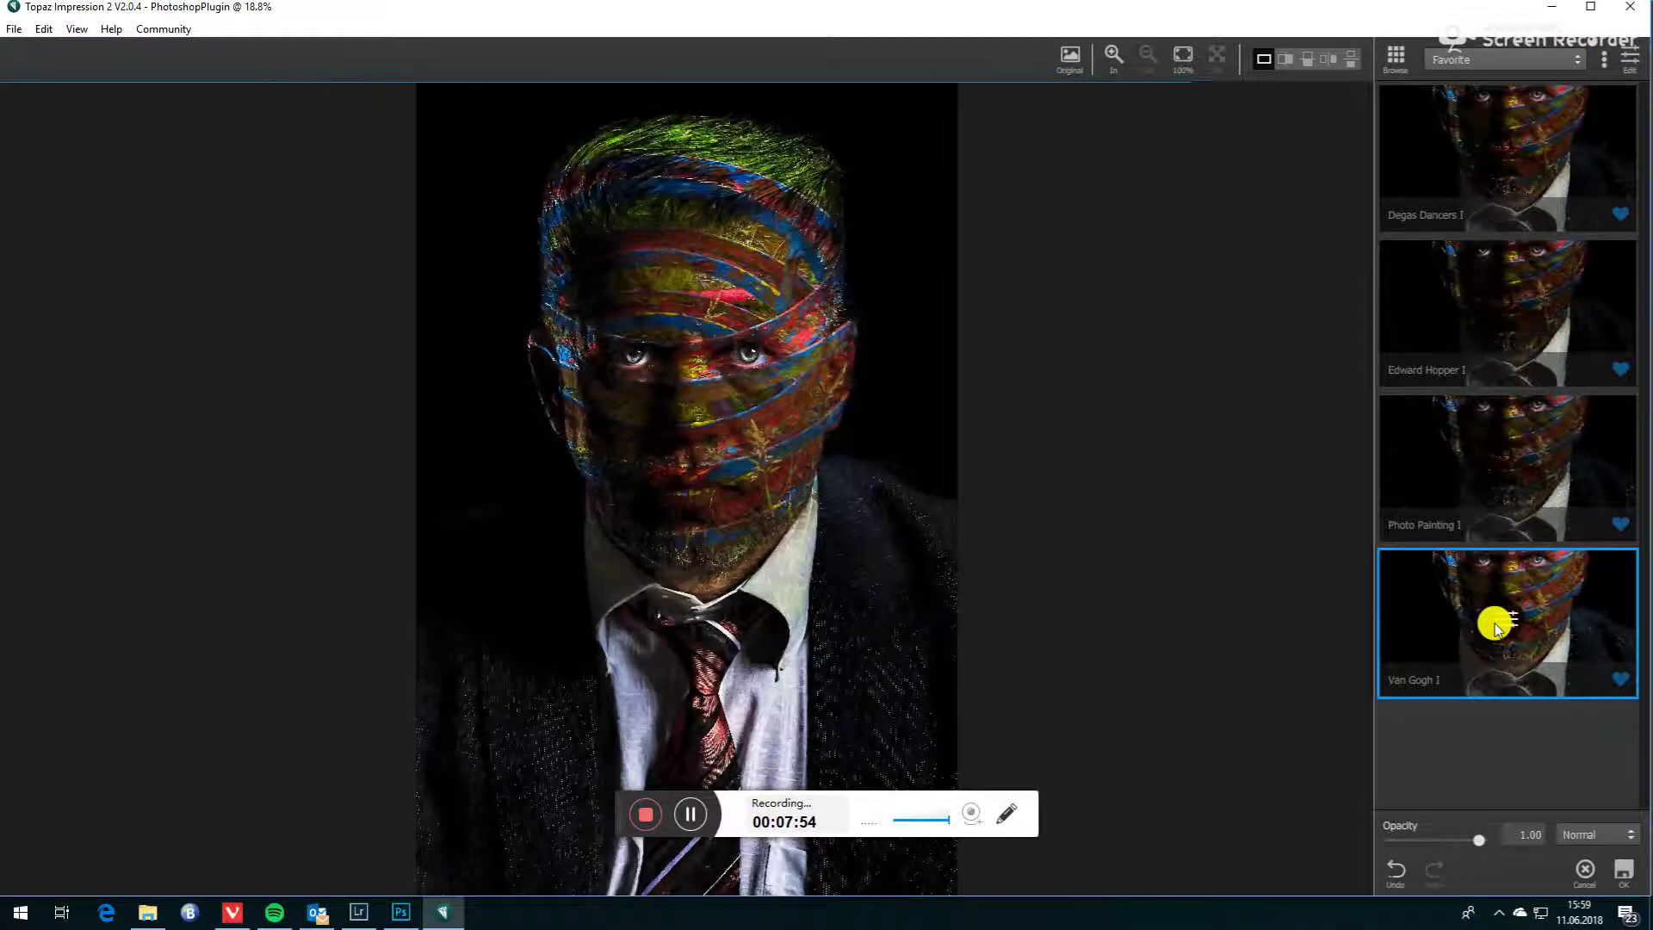
{"action": "left_click", "coordinate": [1492, 299]}
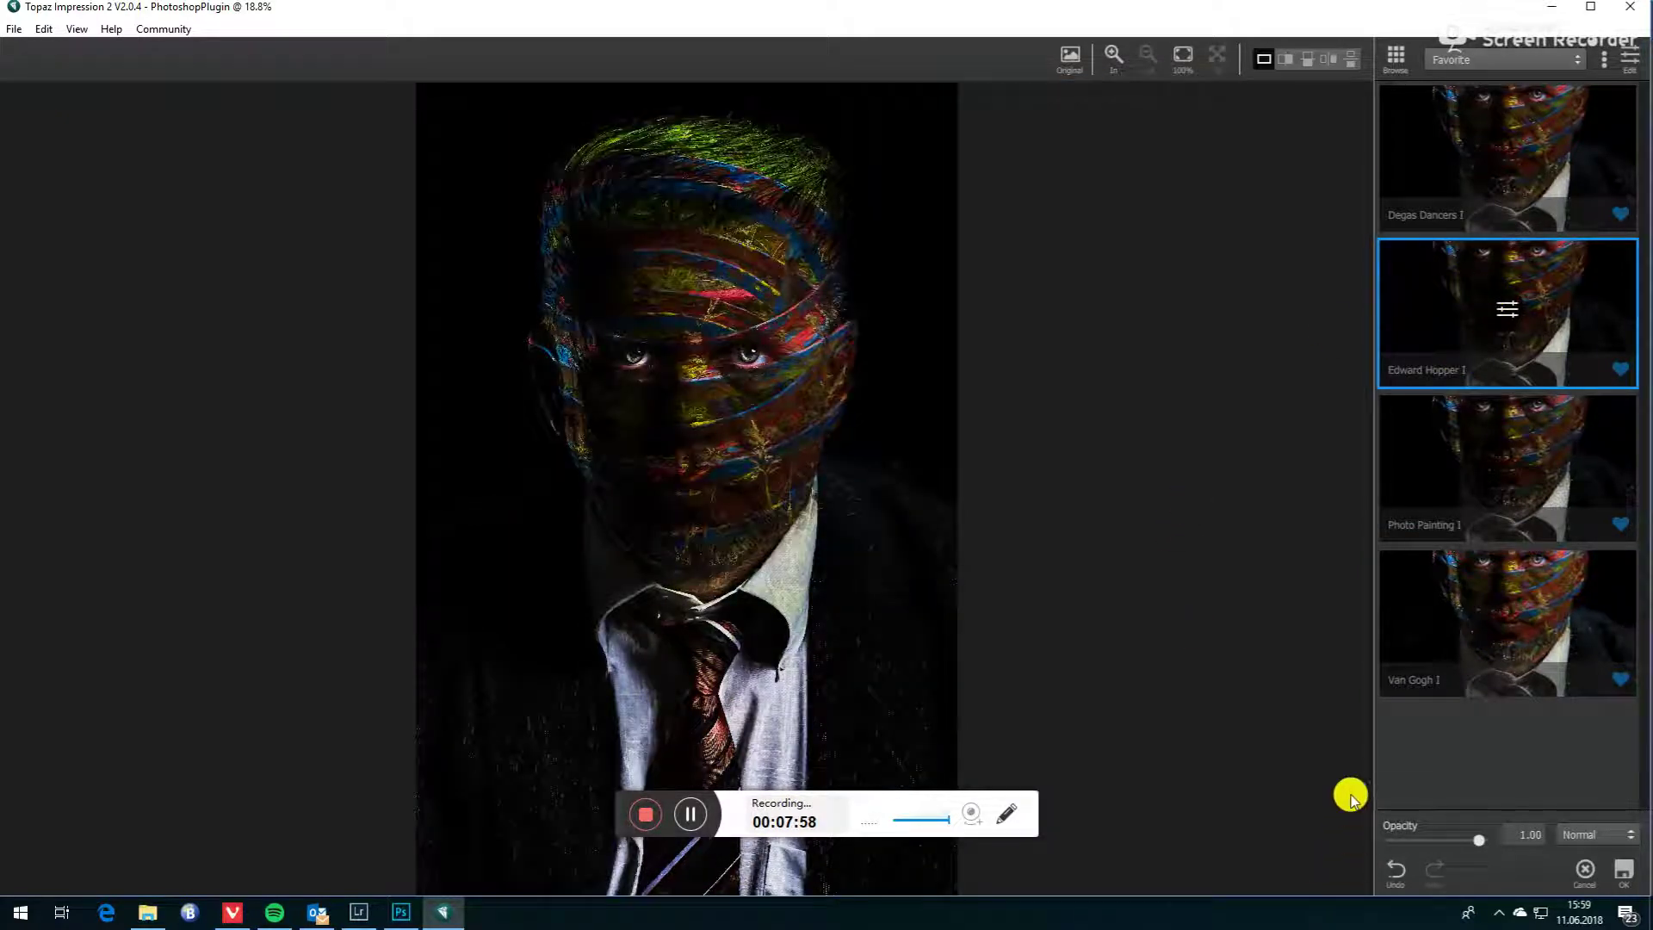
{"action": "left_click", "coordinate": [1588, 874]}
Step: Open the Topaz Texture Effects 2 filter on the top layer and list the Favorited effects
{"action": "left_click", "coordinate": [261, 14]}
{"action": "mouse_move", "coordinate": [342, 384]}
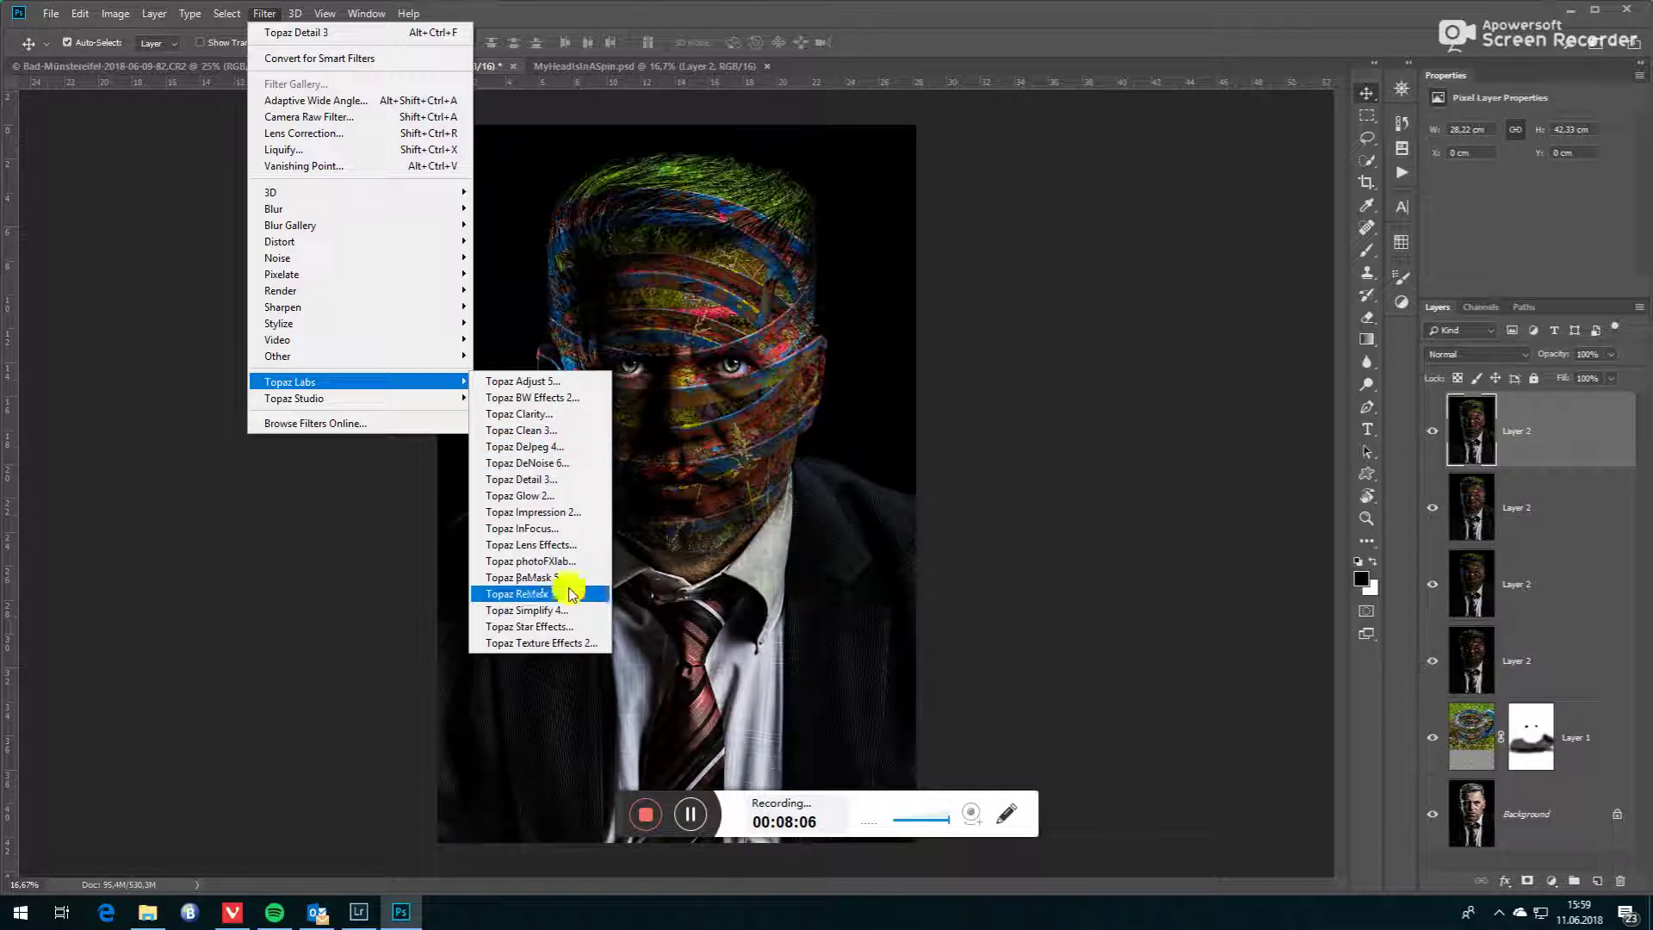
{"action": "left_click", "coordinate": [544, 646]}
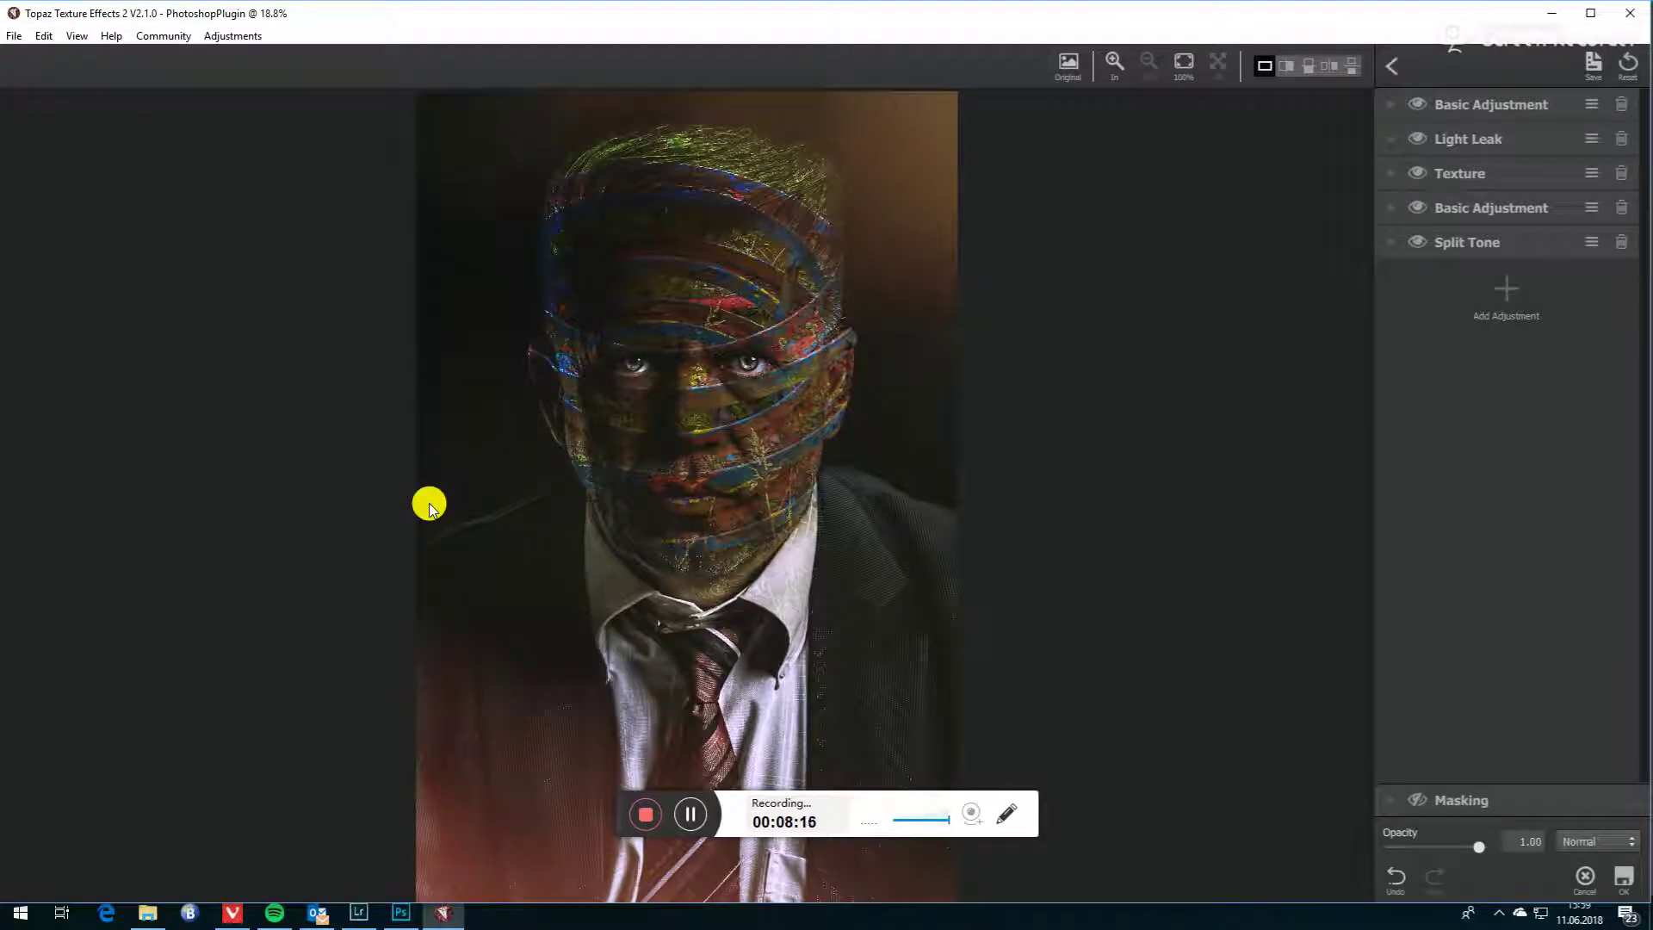
{"action": "left_click", "coordinate": [1397, 67]}
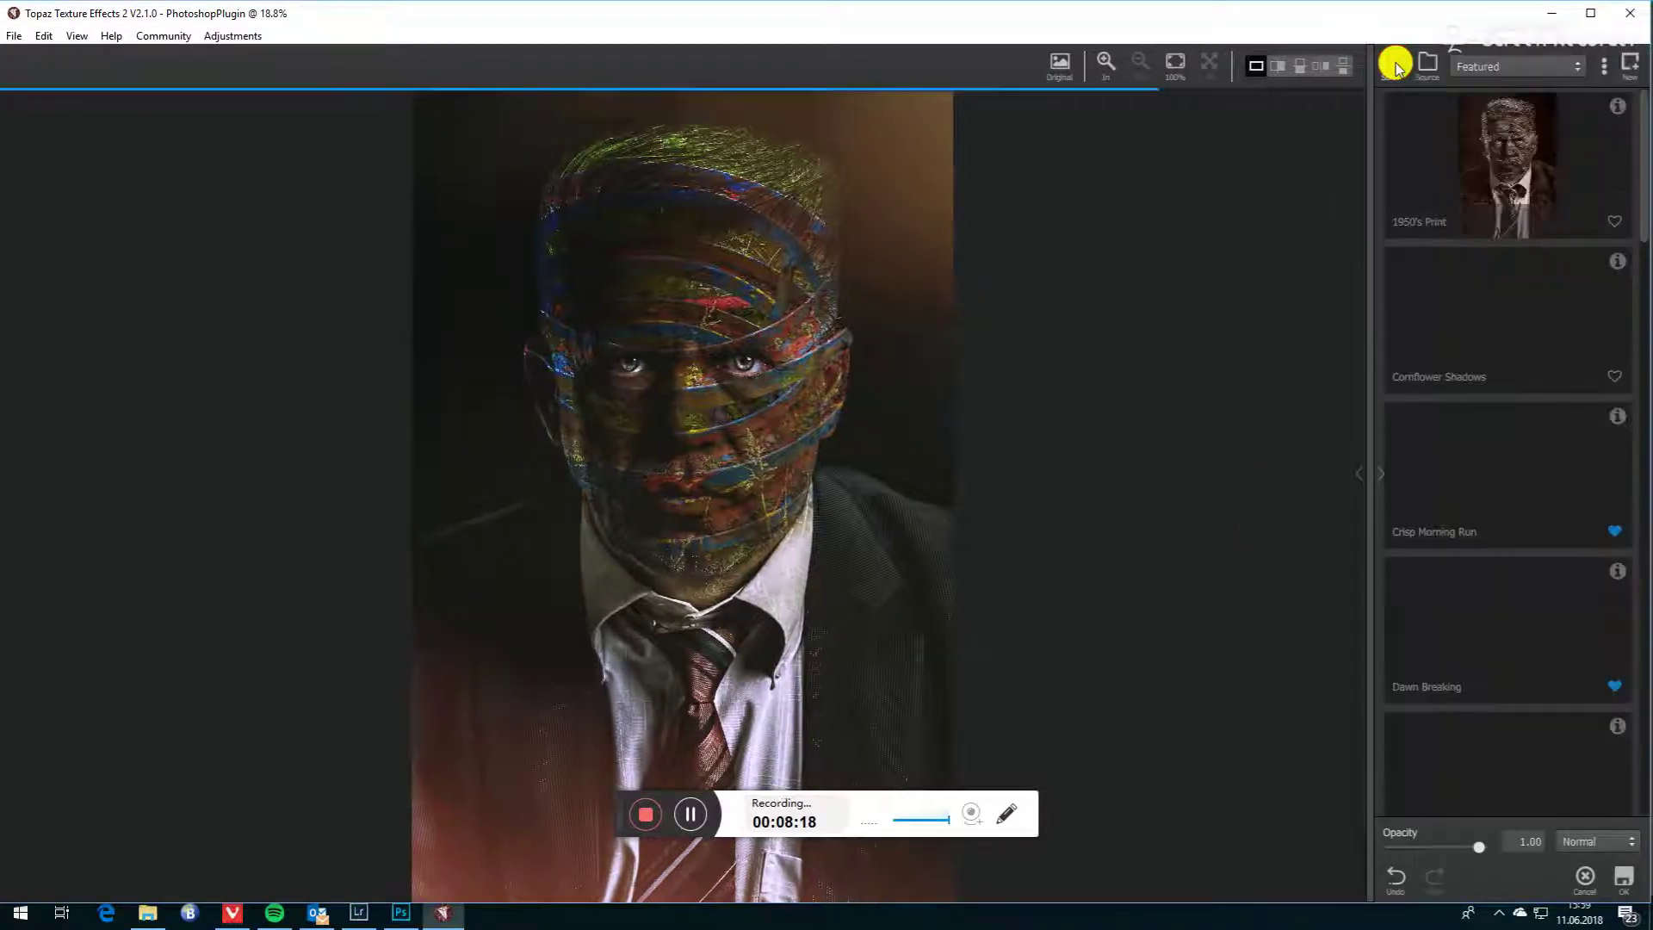
{"action": "left_click", "coordinate": [1576, 67]}
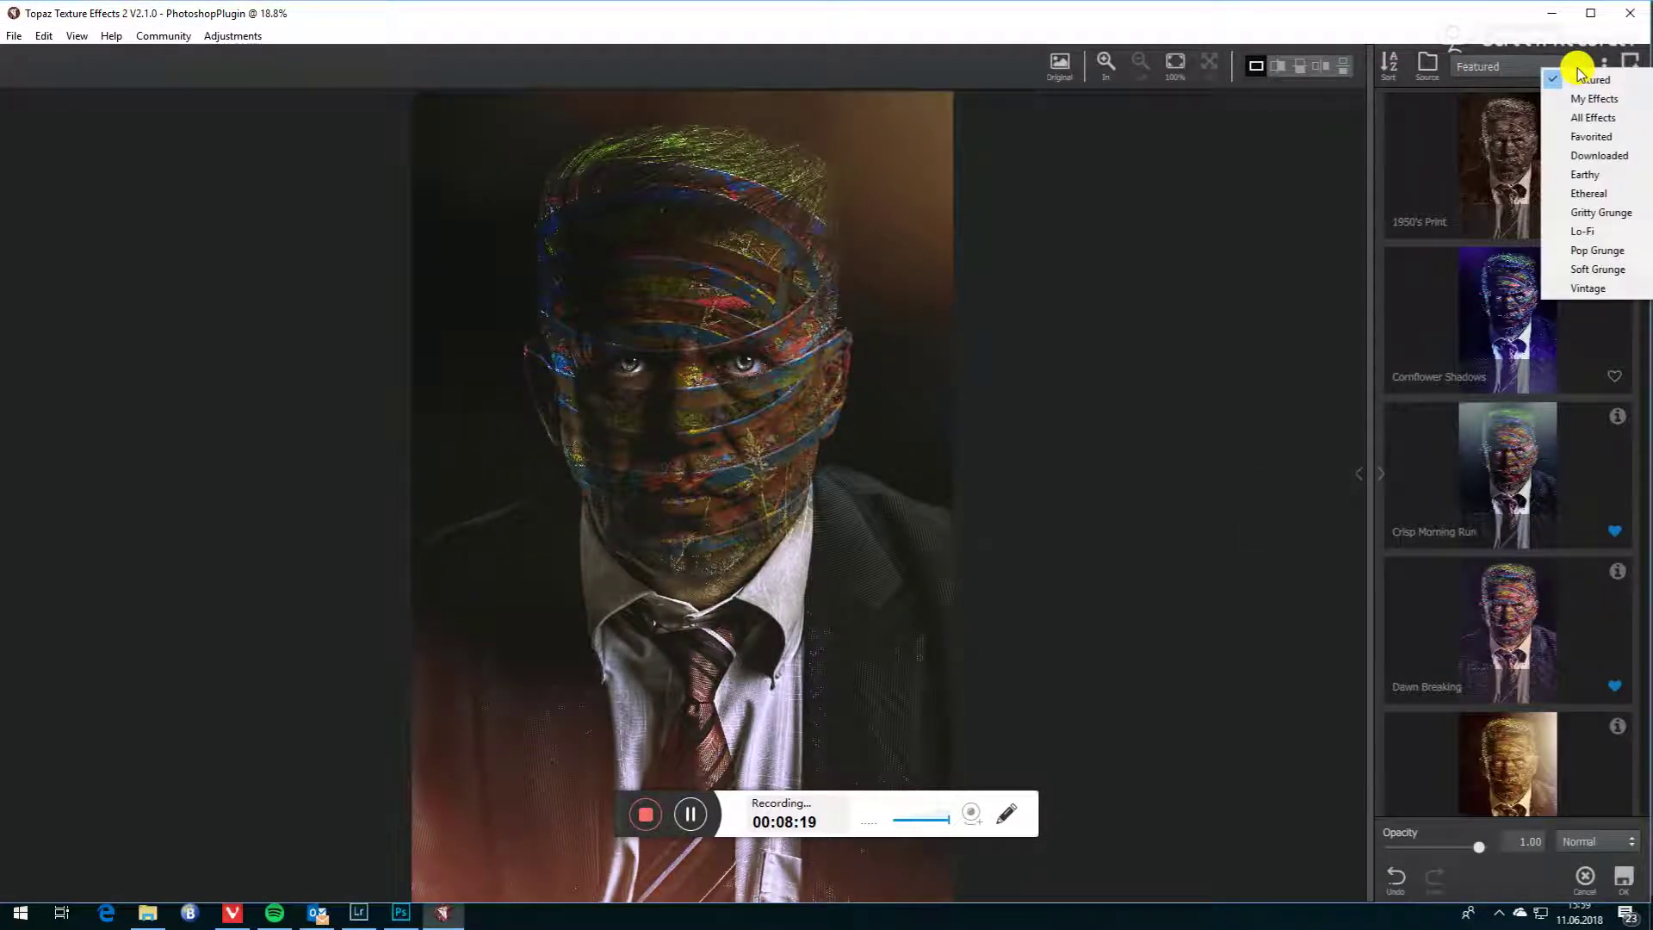
{"action": "left_click", "coordinate": [1590, 136]}
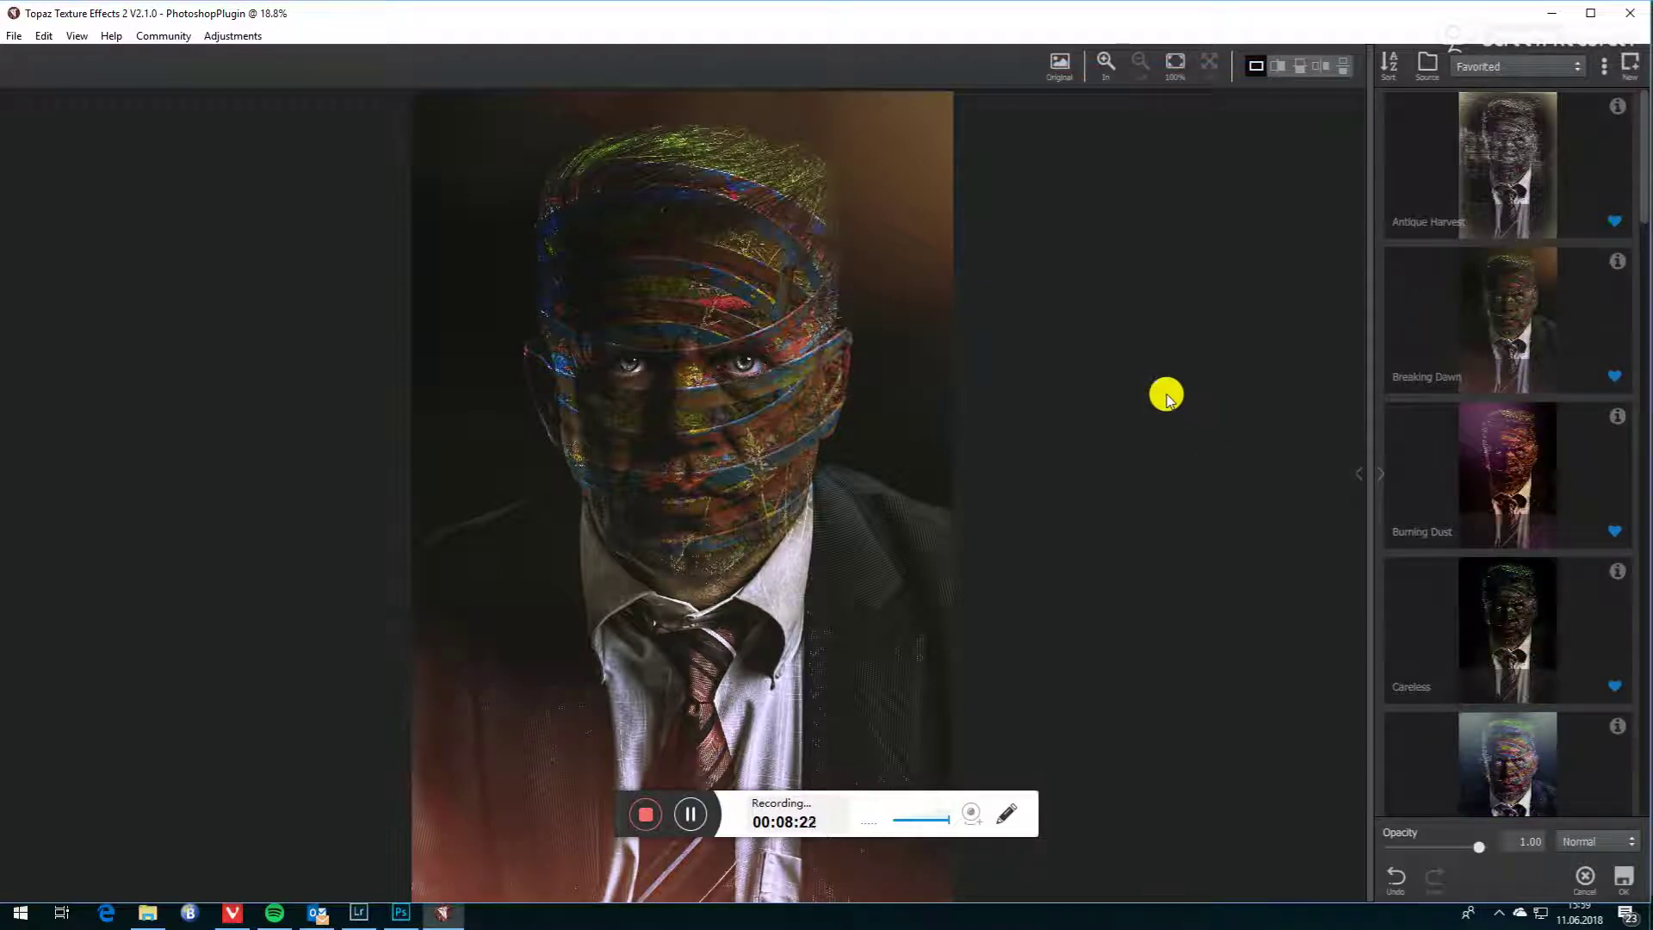
Step: Try the Antique Harvest, Breaking Dawn, Burning Dust, Careless and Crisp Morning Run texture presets on the portrait
{"action": "left_click", "coordinate": [1502, 142]}
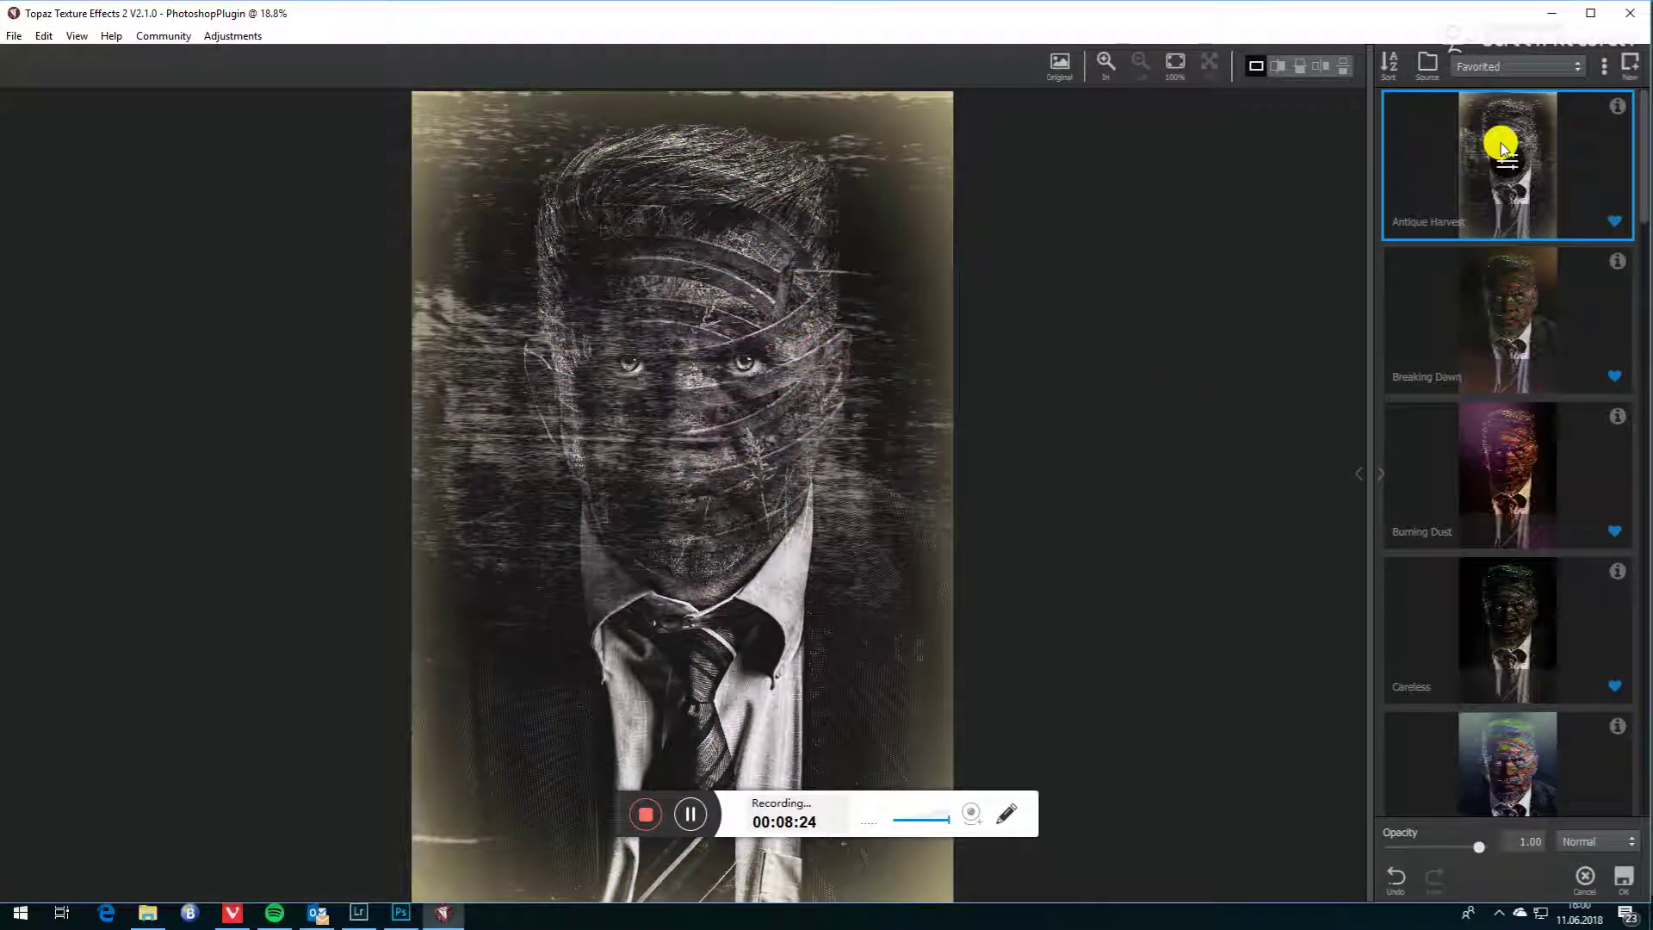
{"action": "left_click", "coordinate": [1500, 310]}
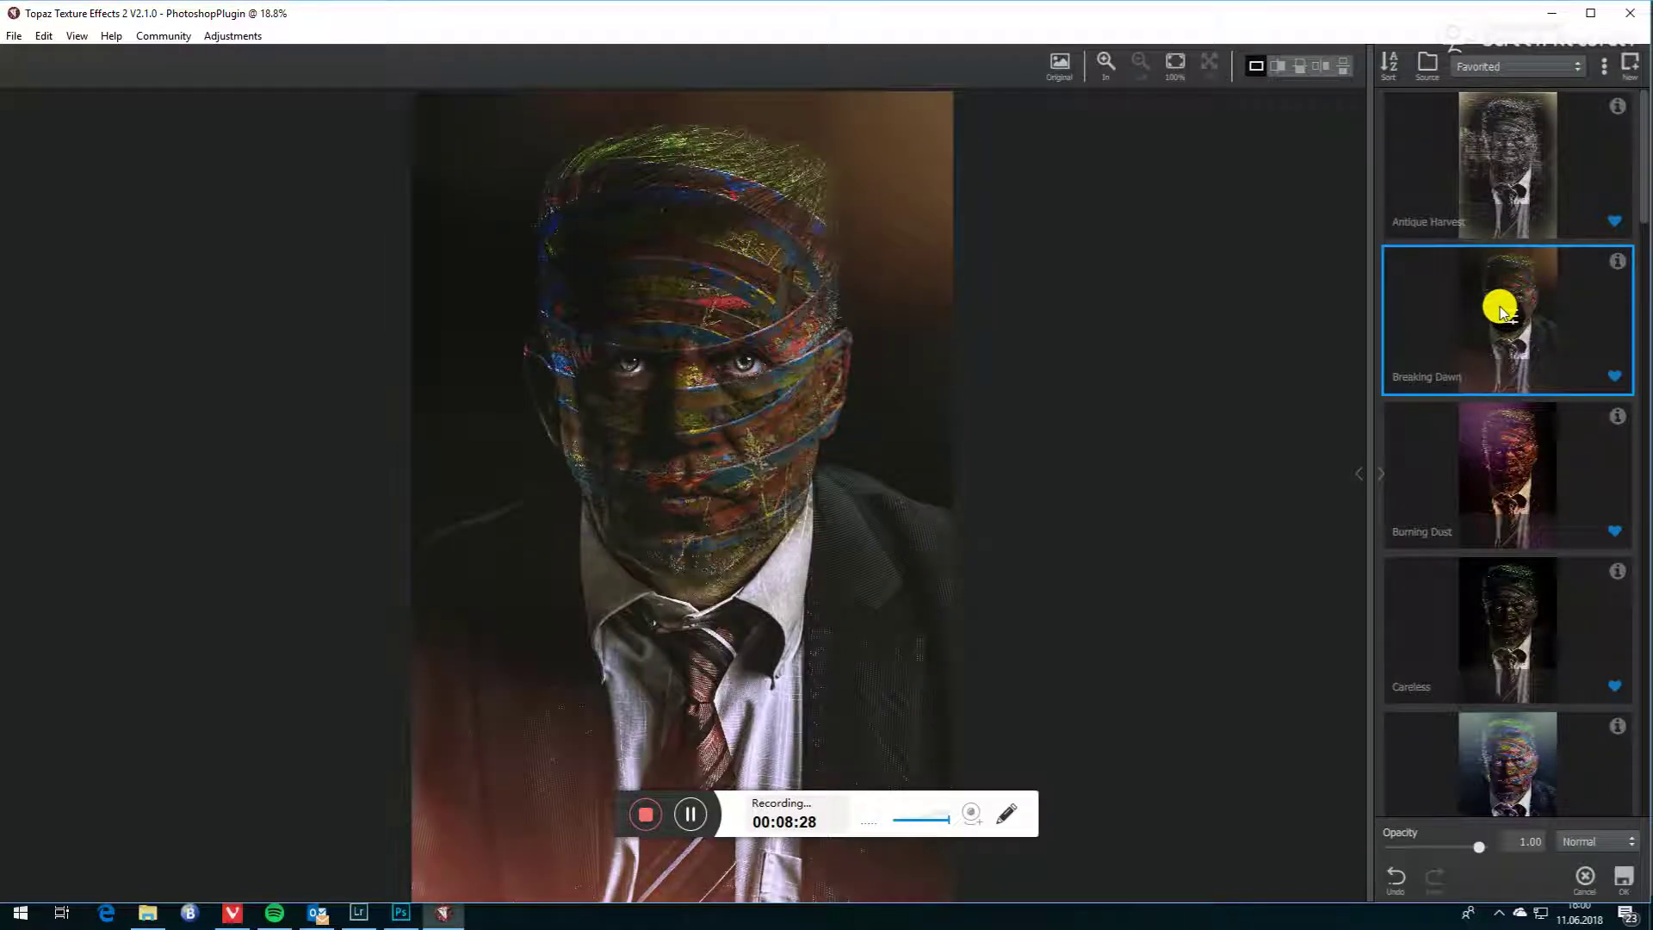
{"action": "left_click", "coordinate": [1479, 462]}
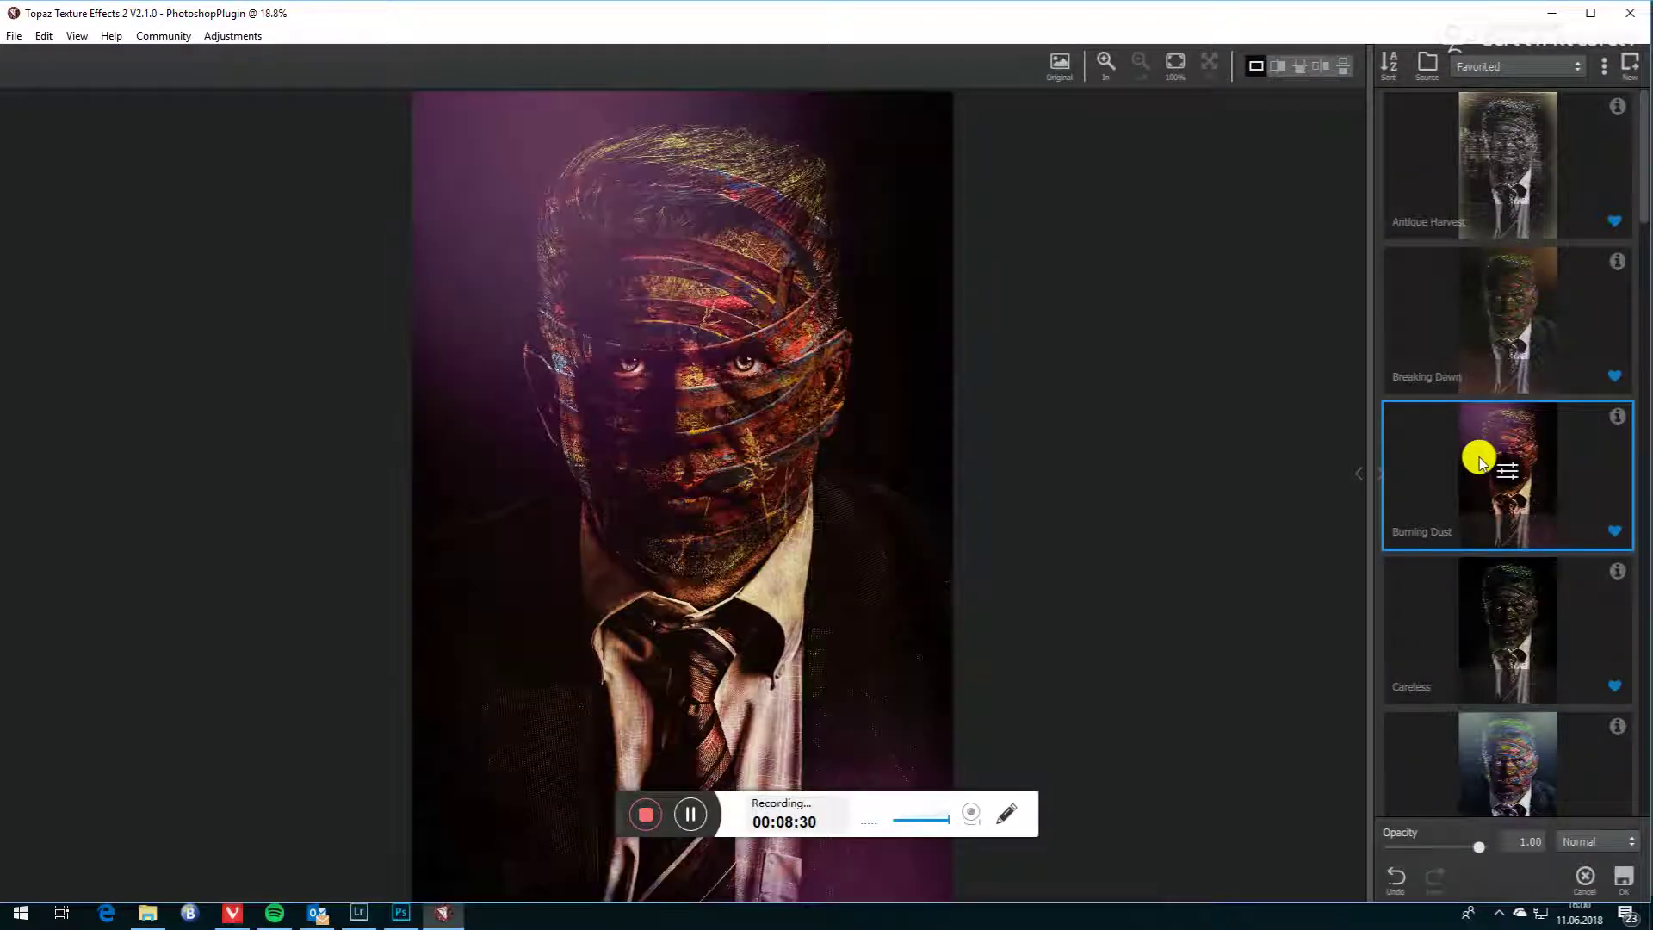
{"action": "left_click", "coordinate": [1484, 603]}
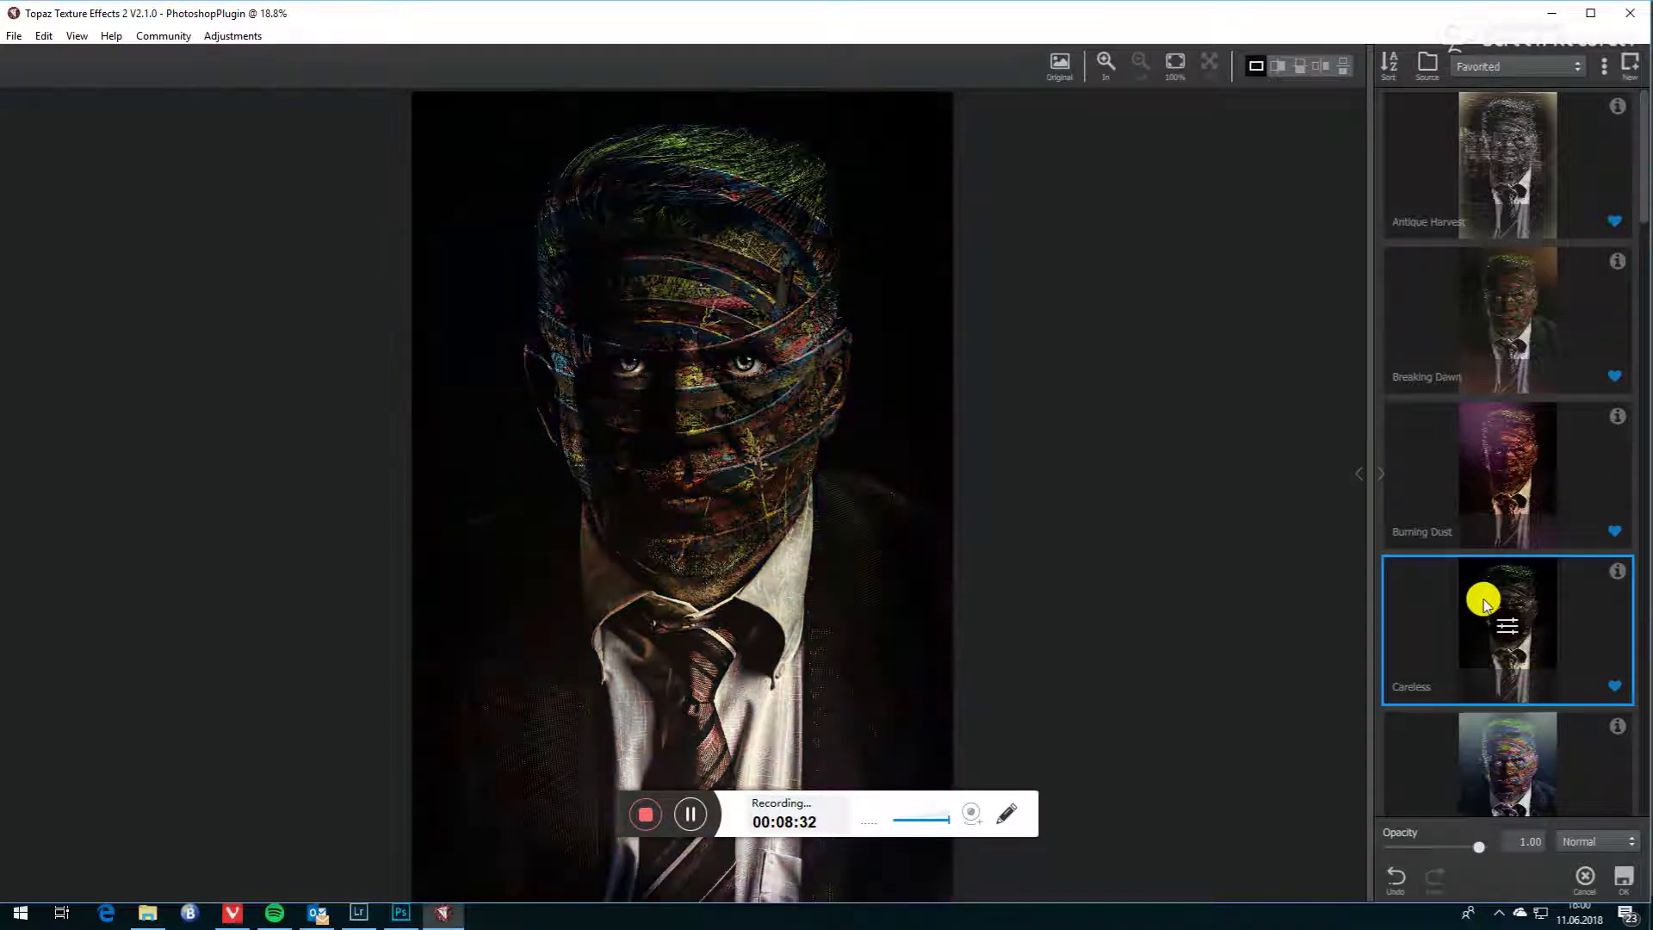
{"action": "scroll", "coordinate": [1464, 599], "scroll_direction": "down", "scroll_amount": 1}
{"action": "scroll", "coordinate": [1461, 601], "scroll_direction": "down", "scroll_amount": 2}
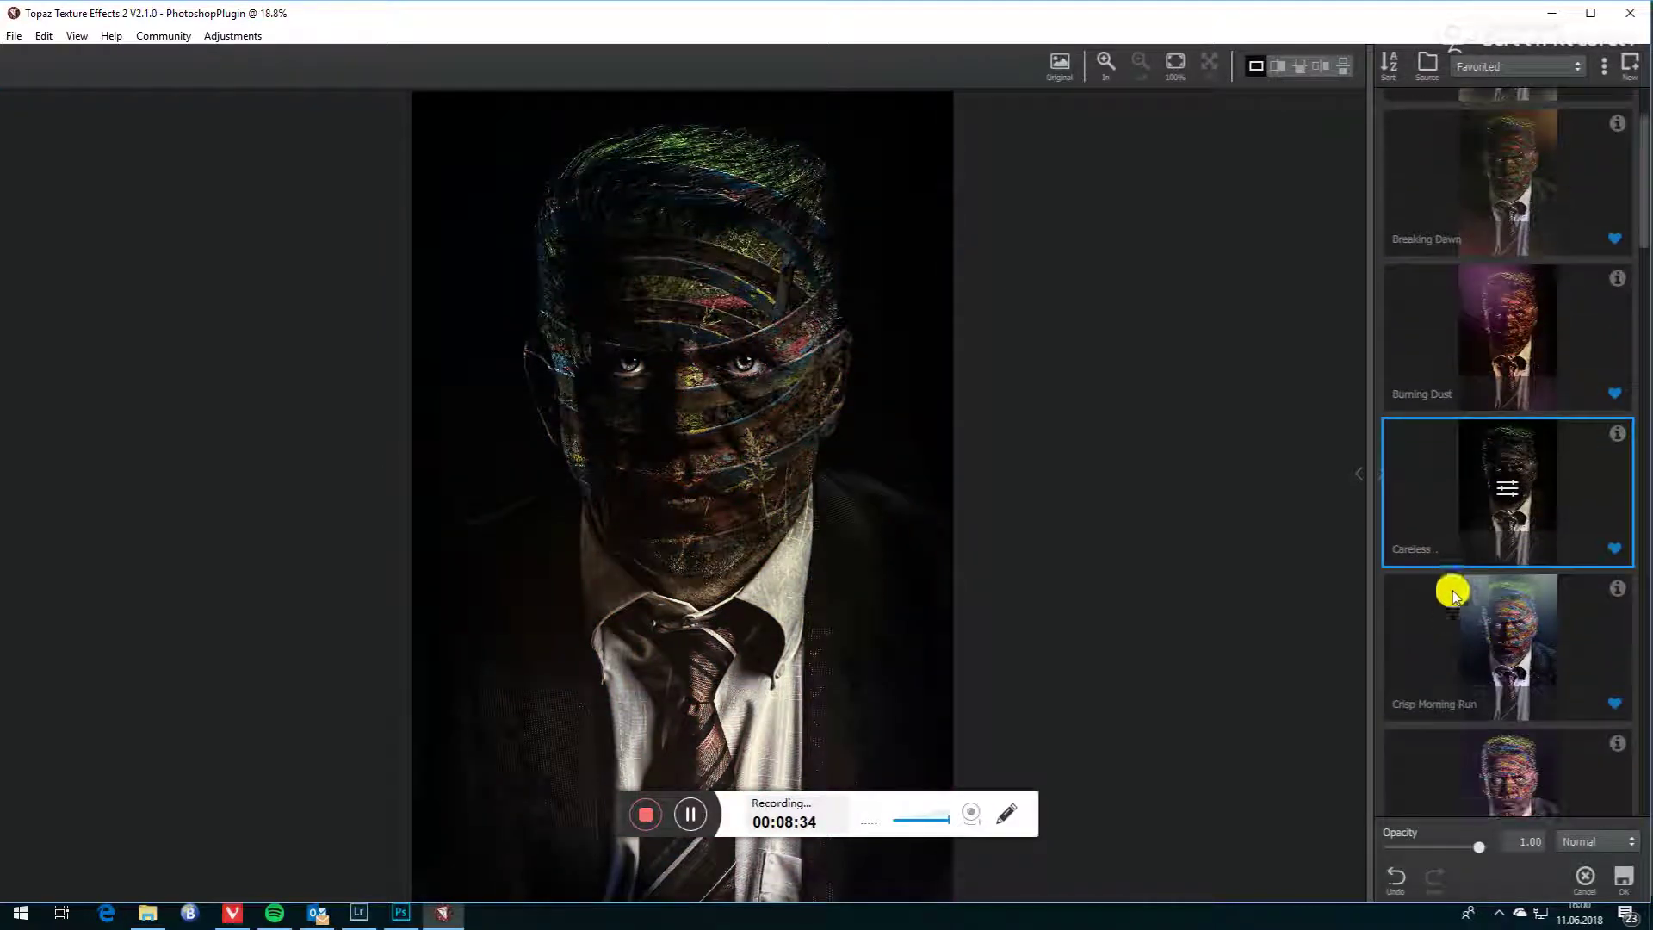
{"action": "left_click", "coordinate": [1487, 614]}
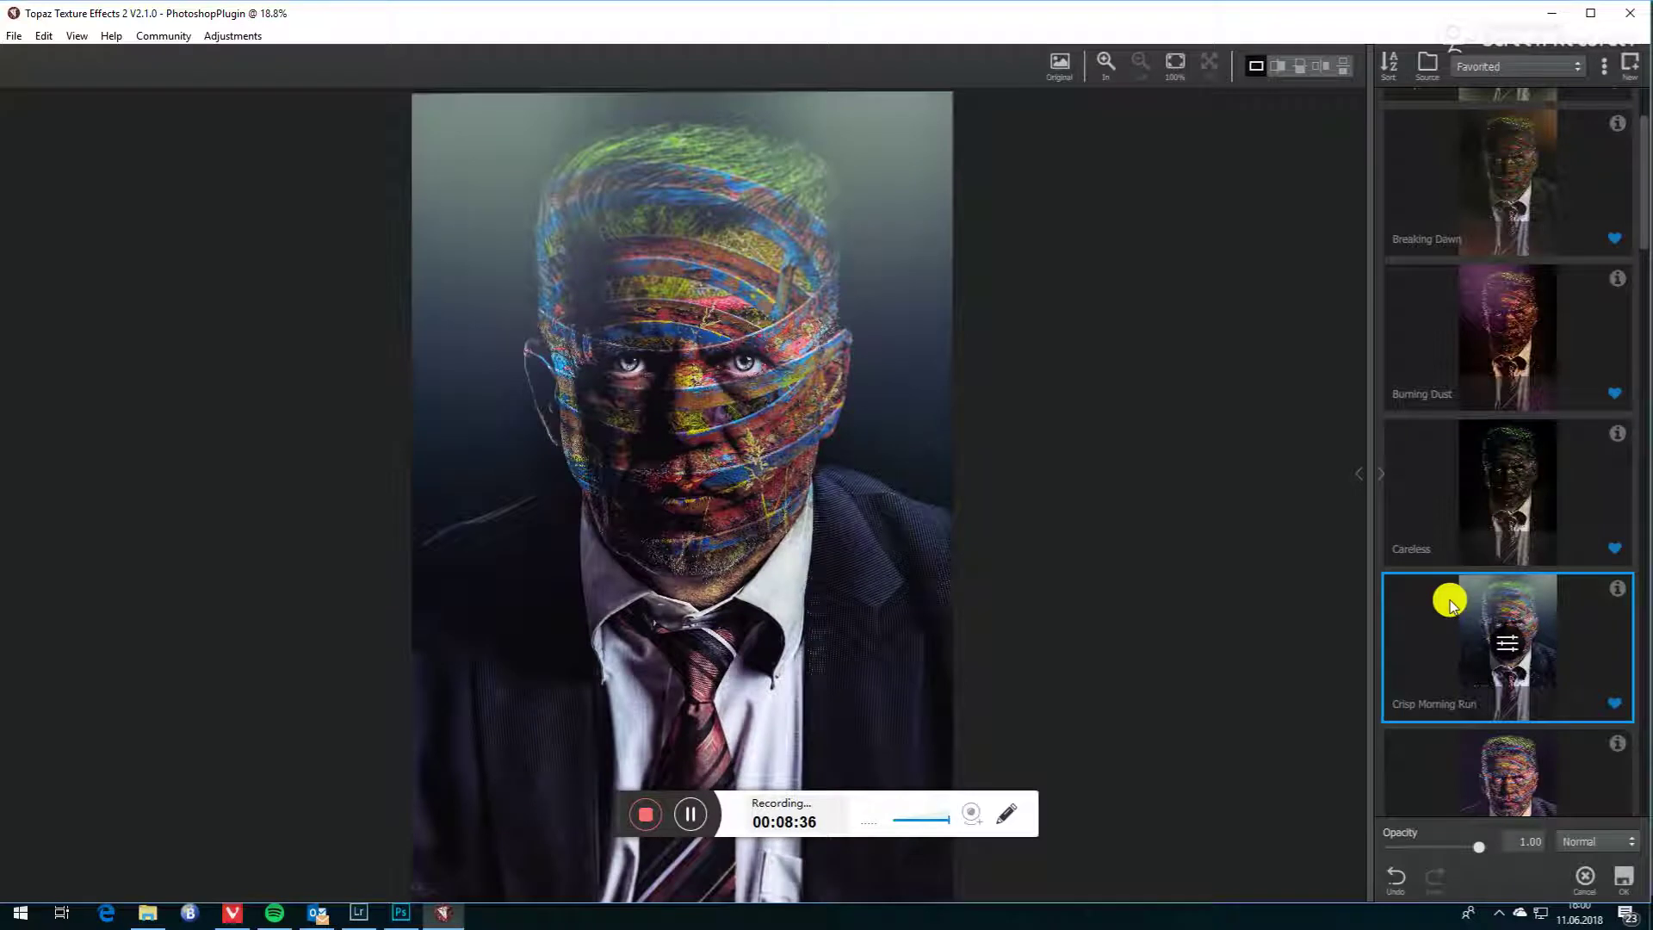
Step: Try the Dawn Breaking, Distant Gaze and Fall Fairytale texture presets on the portrait
{"action": "scroll", "coordinate": [1454, 607], "scroll_direction": "down", "scroll_amount": 4}
{"action": "left_click", "coordinate": [1490, 608]}
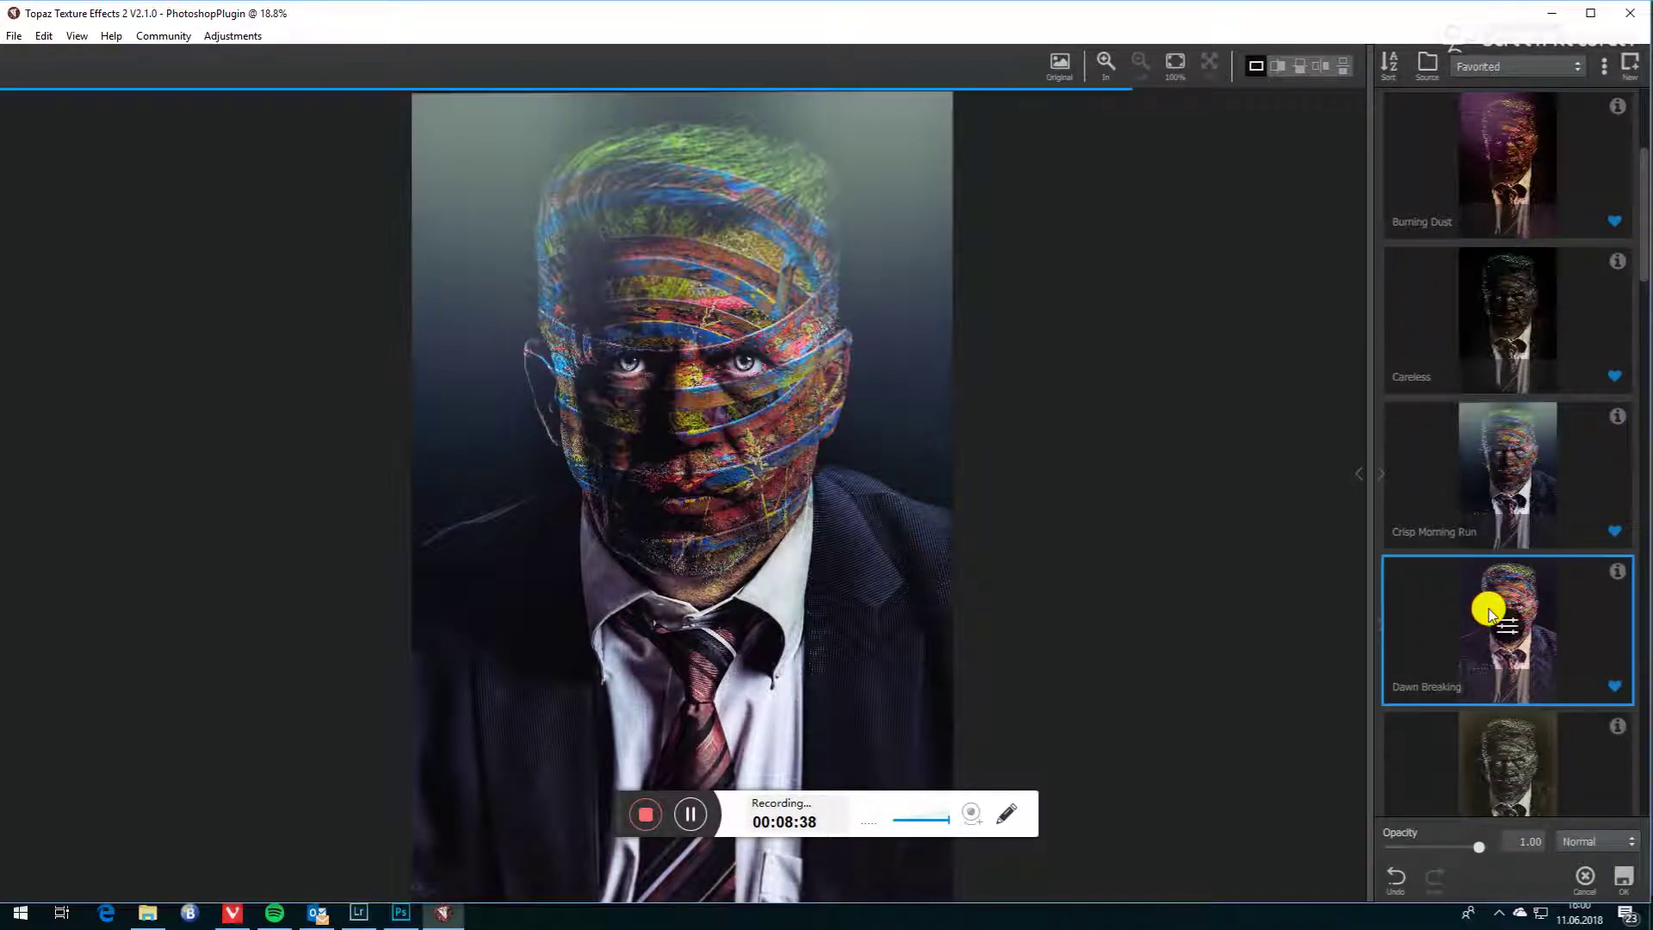
{"action": "scroll", "coordinate": [1476, 608], "scroll_direction": "down", "scroll_amount": 5}
{"action": "left_click", "coordinate": [1480, 601]}
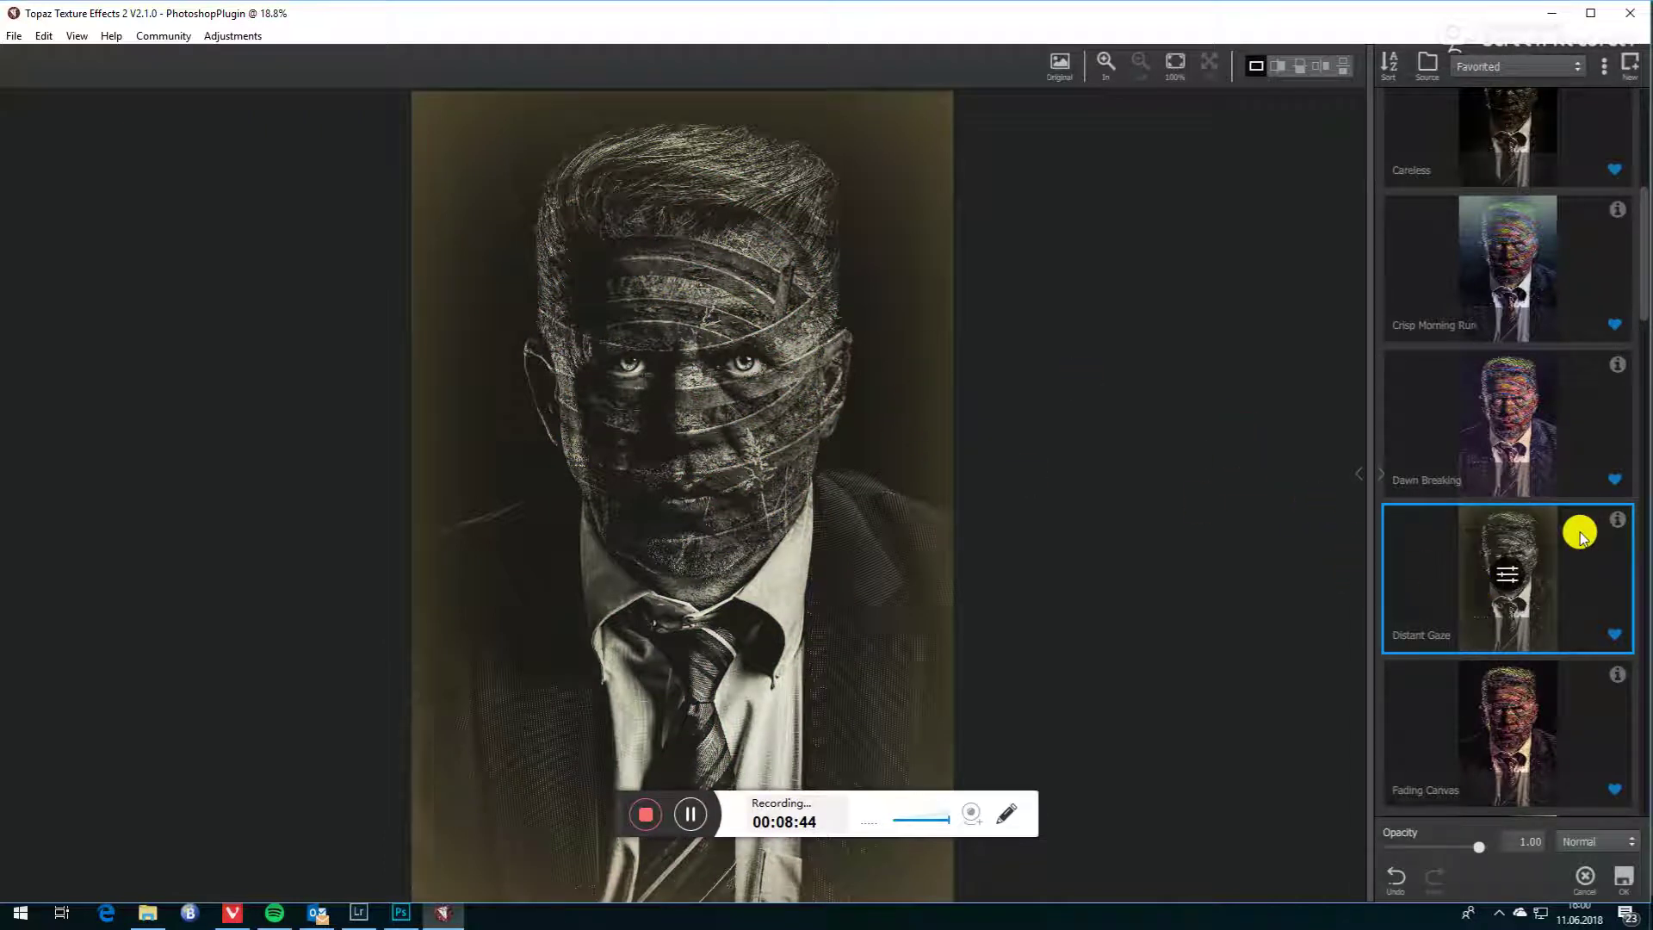
{"action": "scroll", "coordinate": [1447, 558], "scroll_direction": "down", "scroll_amount": 3}
{"action": "scroll", "coordinate": [1436, 556], "scroll_direction": "down", "scroll_amount": 2}
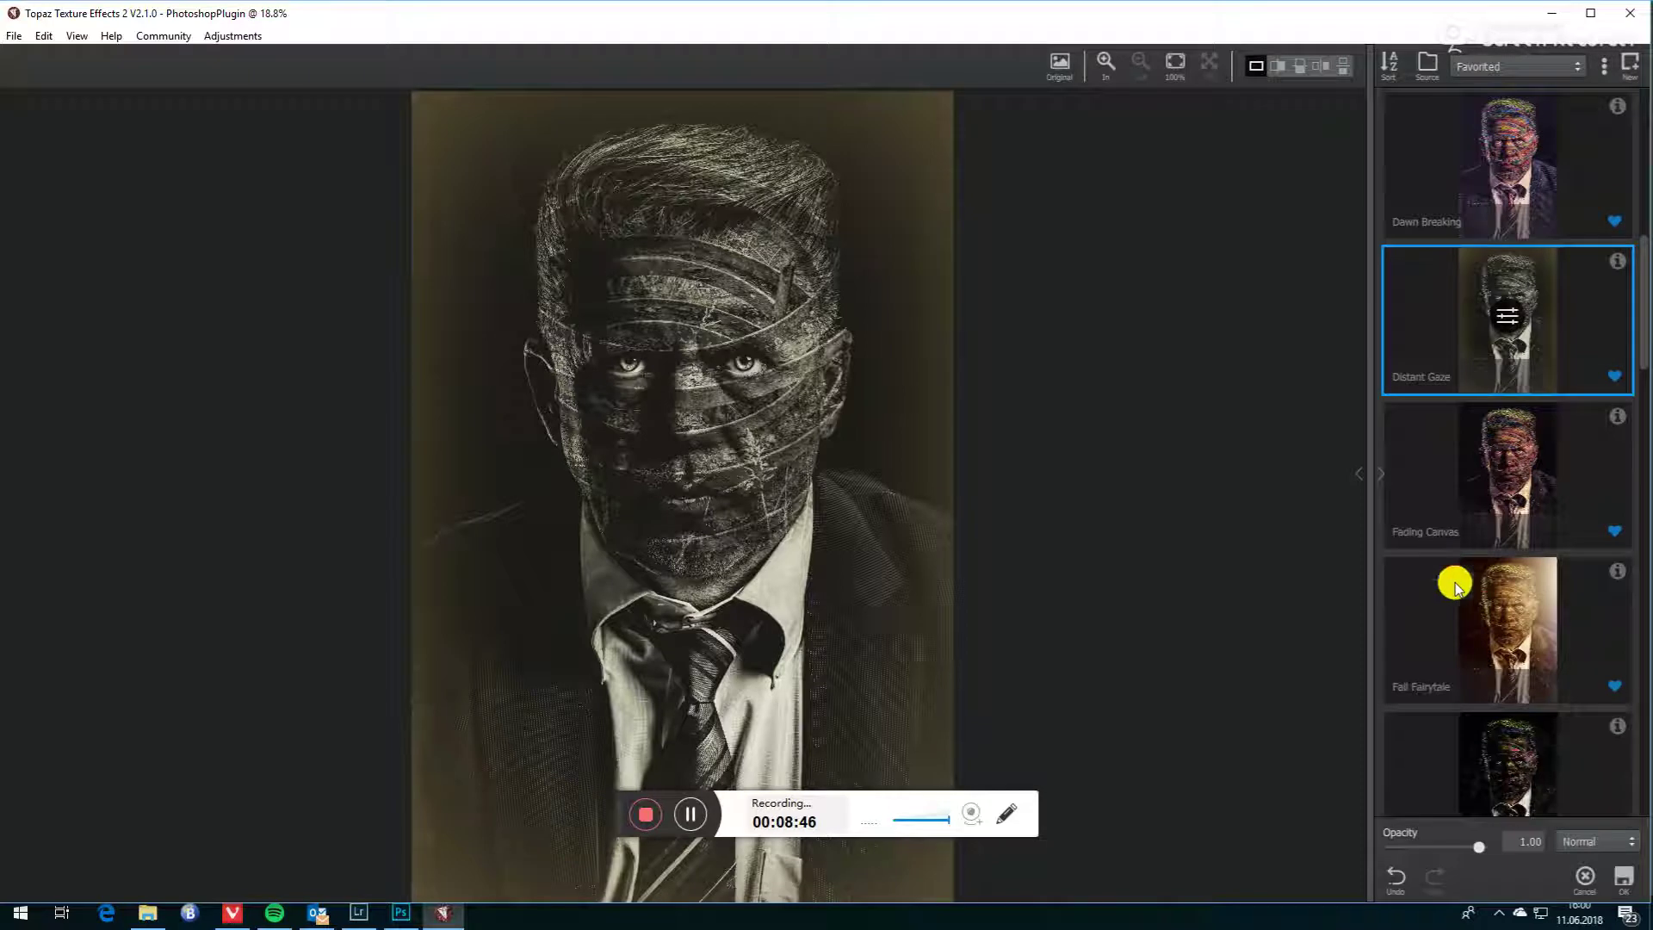
{"action": "left_click", "coordinate": [1478, 610]}
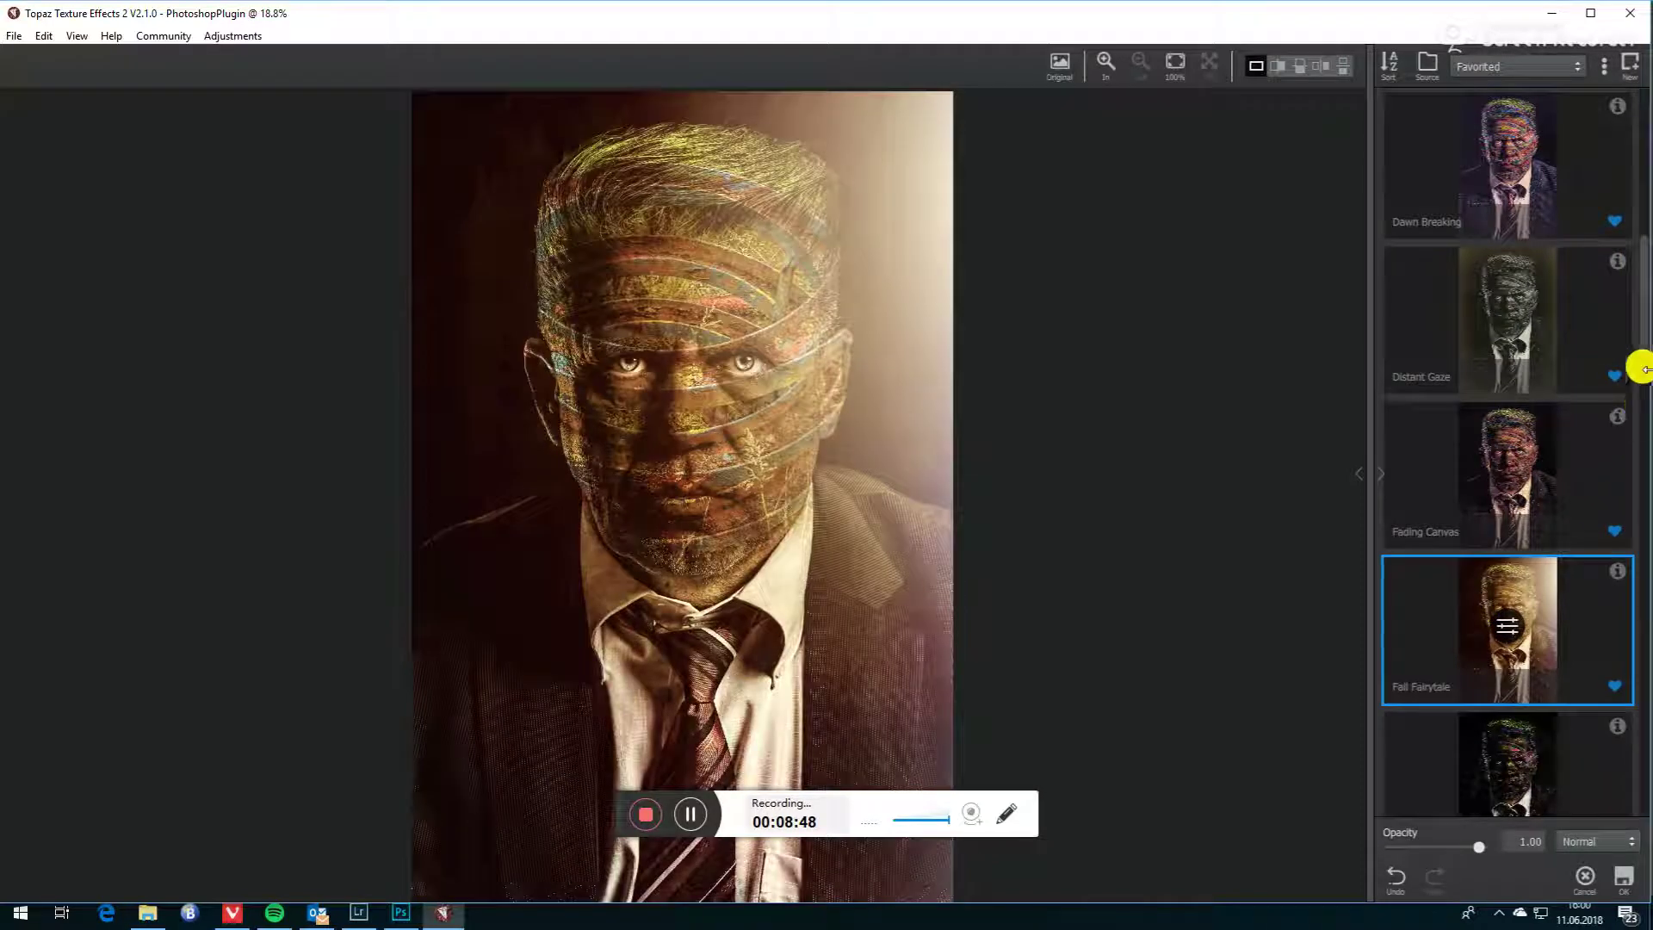
Step: Try further favorited texture presets down the list, including Memory Lane and Spring 2018
{"action": "left_click_drag", "start_coordinate": [1640, 306], "coordinate": [1644, 410]}
{"action": "left_click", "coordinate": [1461, 491]}
{"action": "left_click_drag", "start_coordinate": [1638, 384], "coordinate": [1645, 534]}
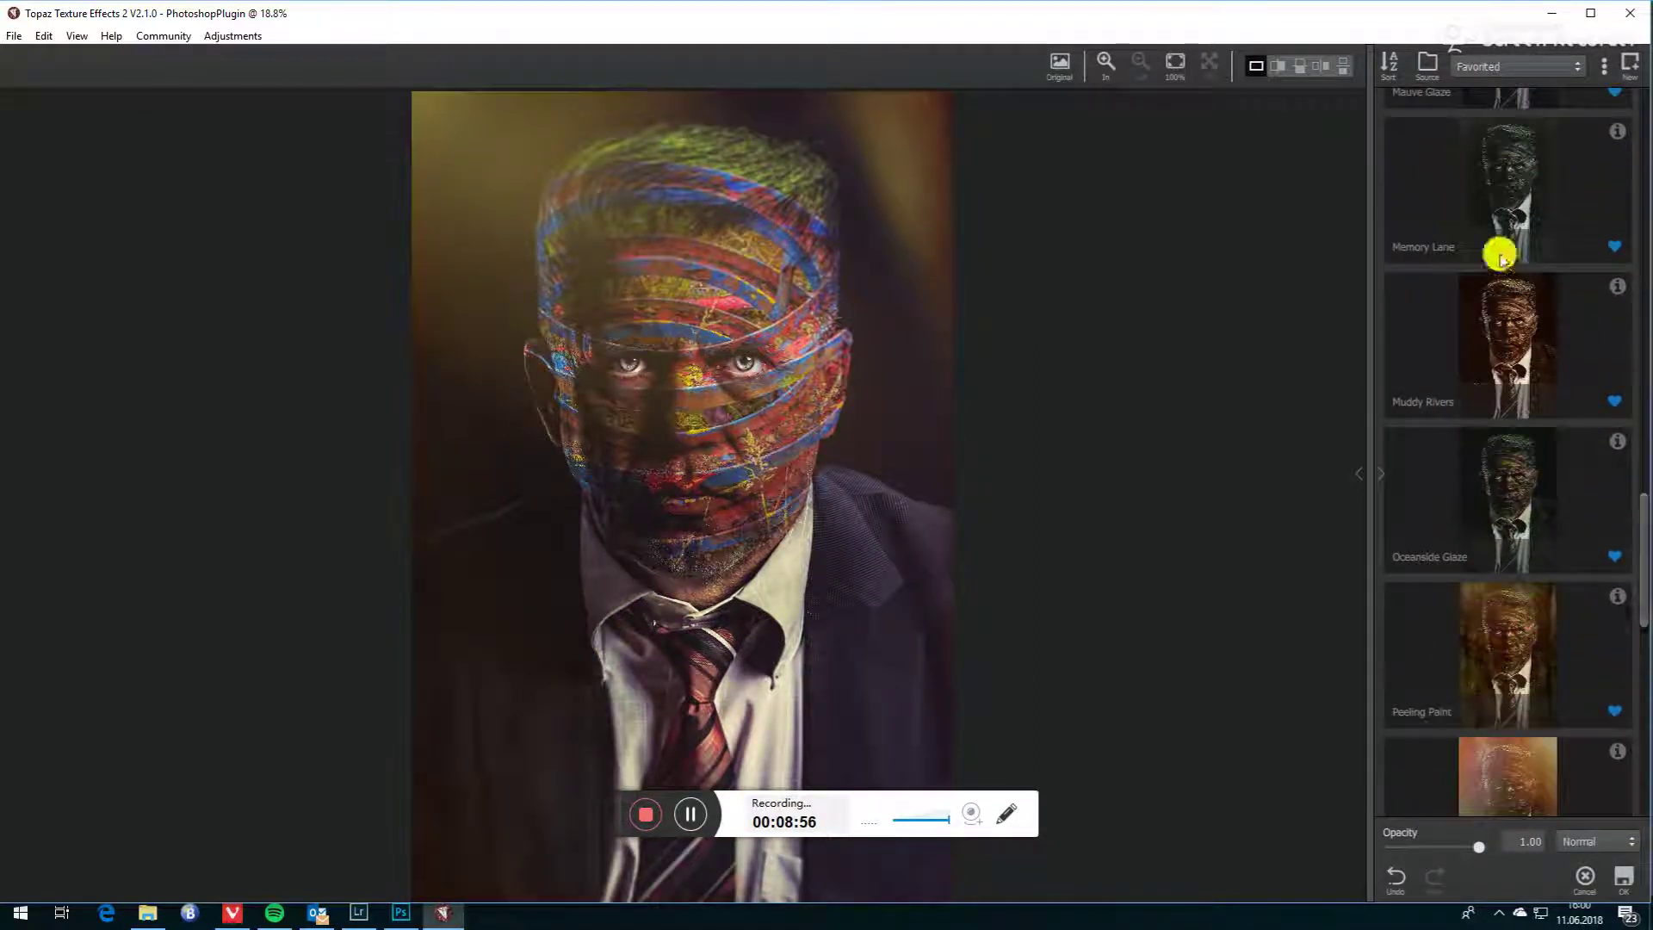
{"action": "left_click", "coordinate": [1481, 200]}
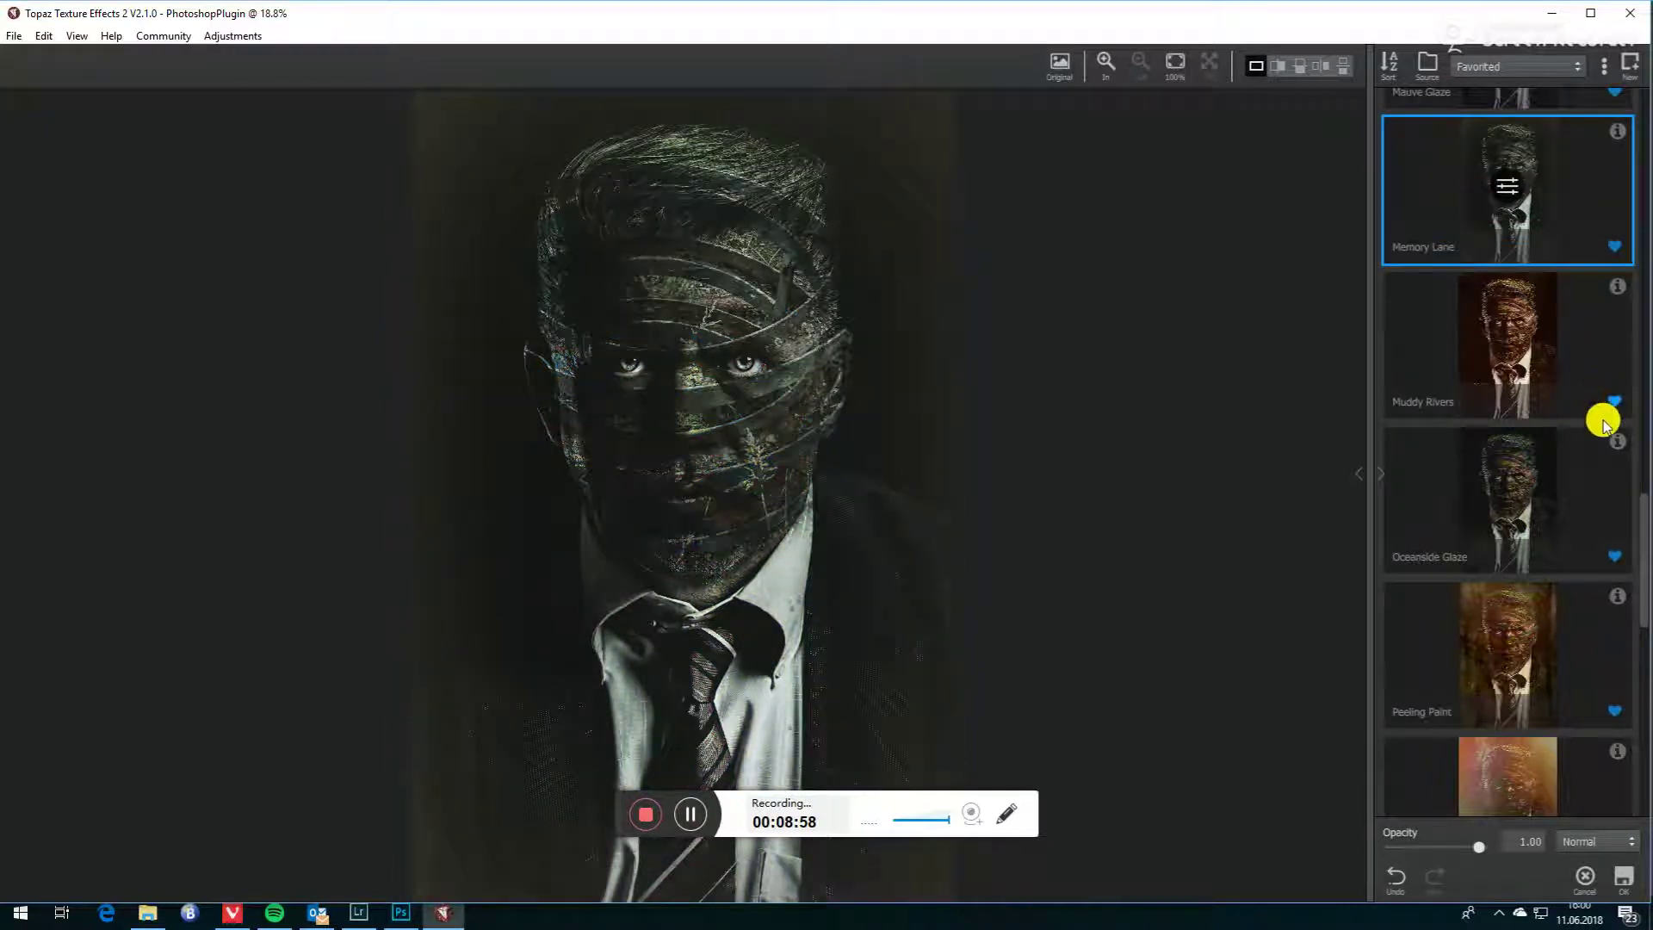
{"action": "left_click_drag", "start_coordinate": [1640, 551], "coordinate": [1642, 756]}
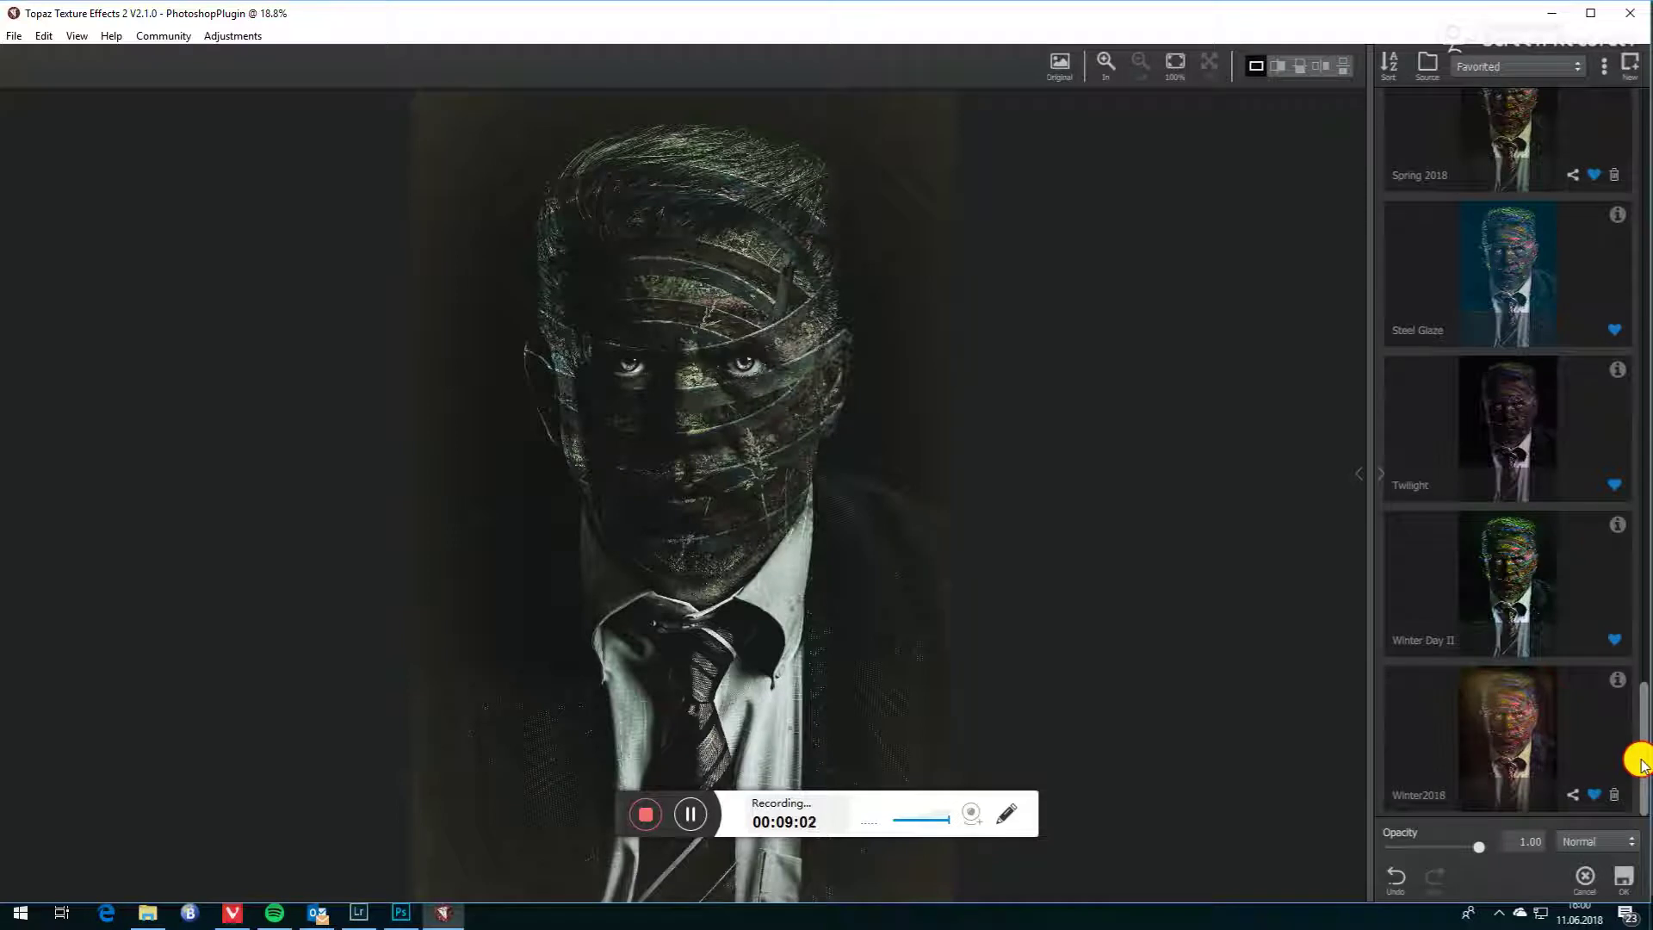
{"action": "left_click", "coordinate": [1458, 184]}
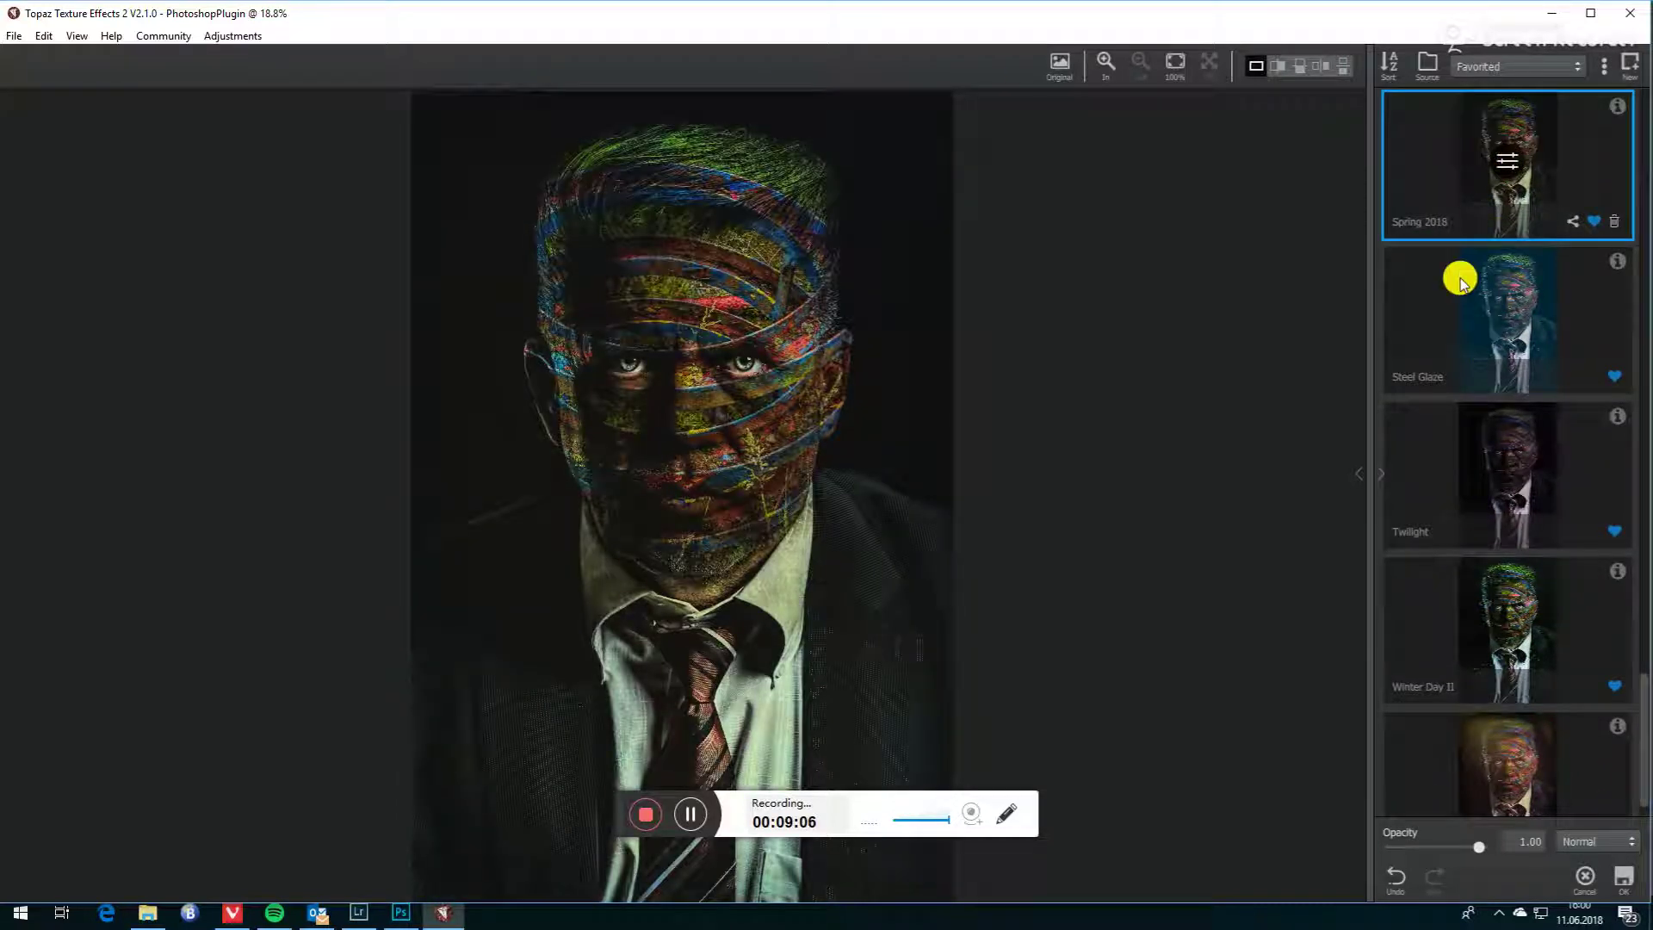
Step: Switch to the My Effects collection and try its BW Spring 2018 and Winter2018 presets
{"action": "left_click", "coordinate": [1570, 65]}
{"action": "left_click", "coordinate": [1575, 90]}
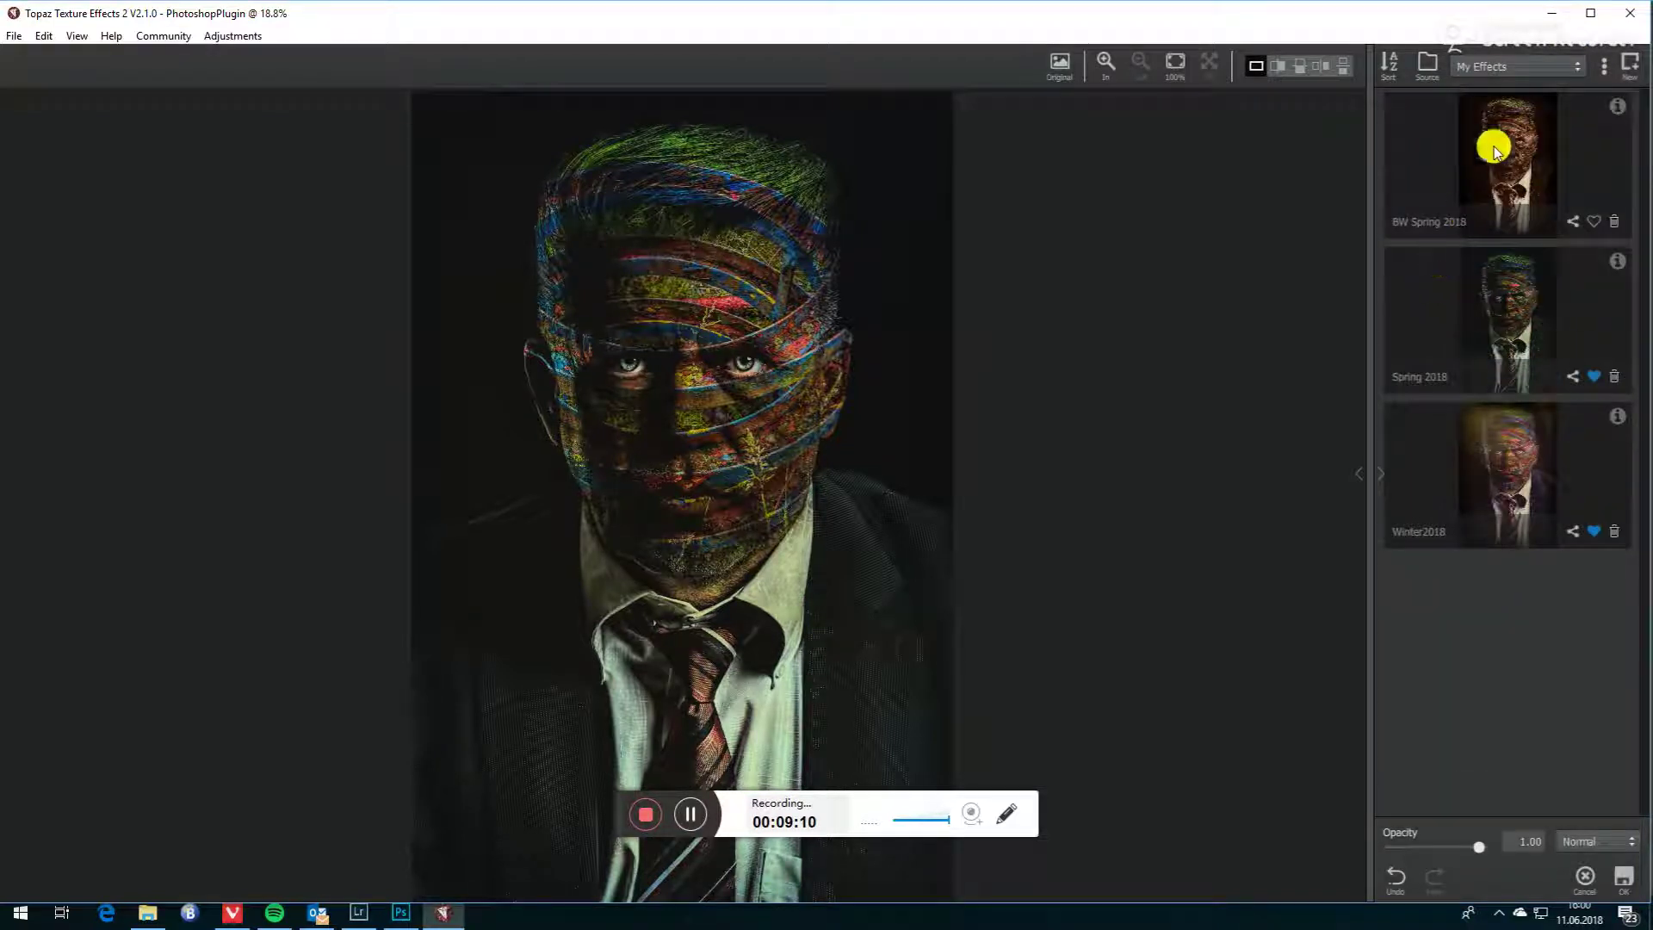
{"action": "left_click", "coordinate": [1511, 150]}
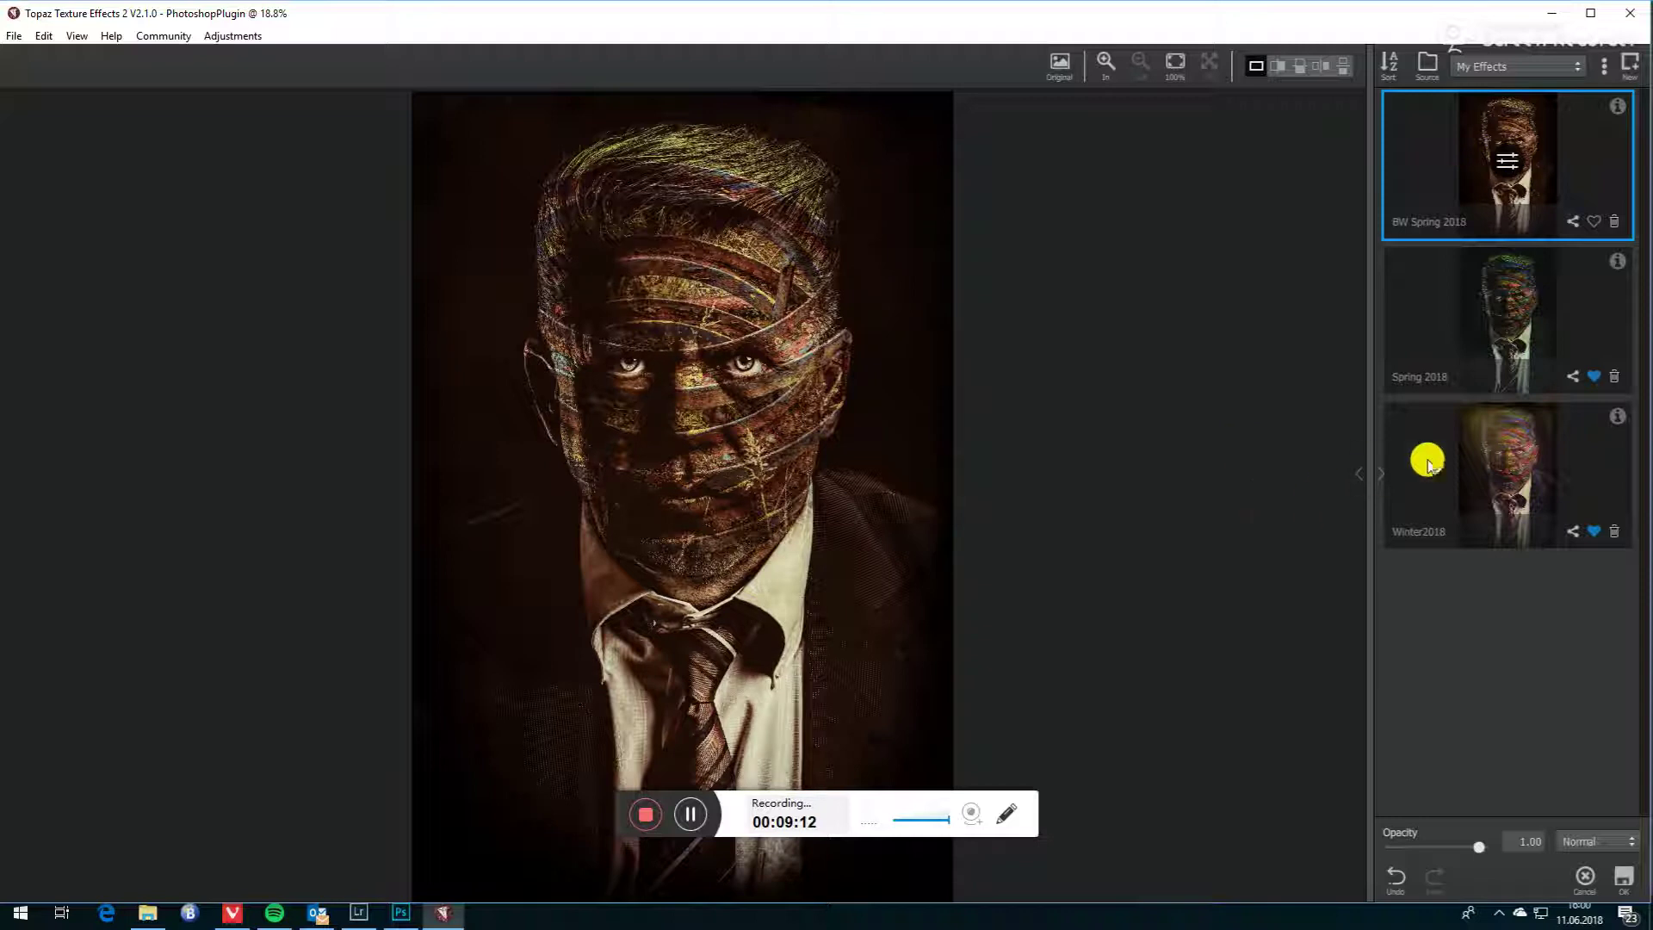
{"action": "left_click", "coordinate": [1495, 459]}
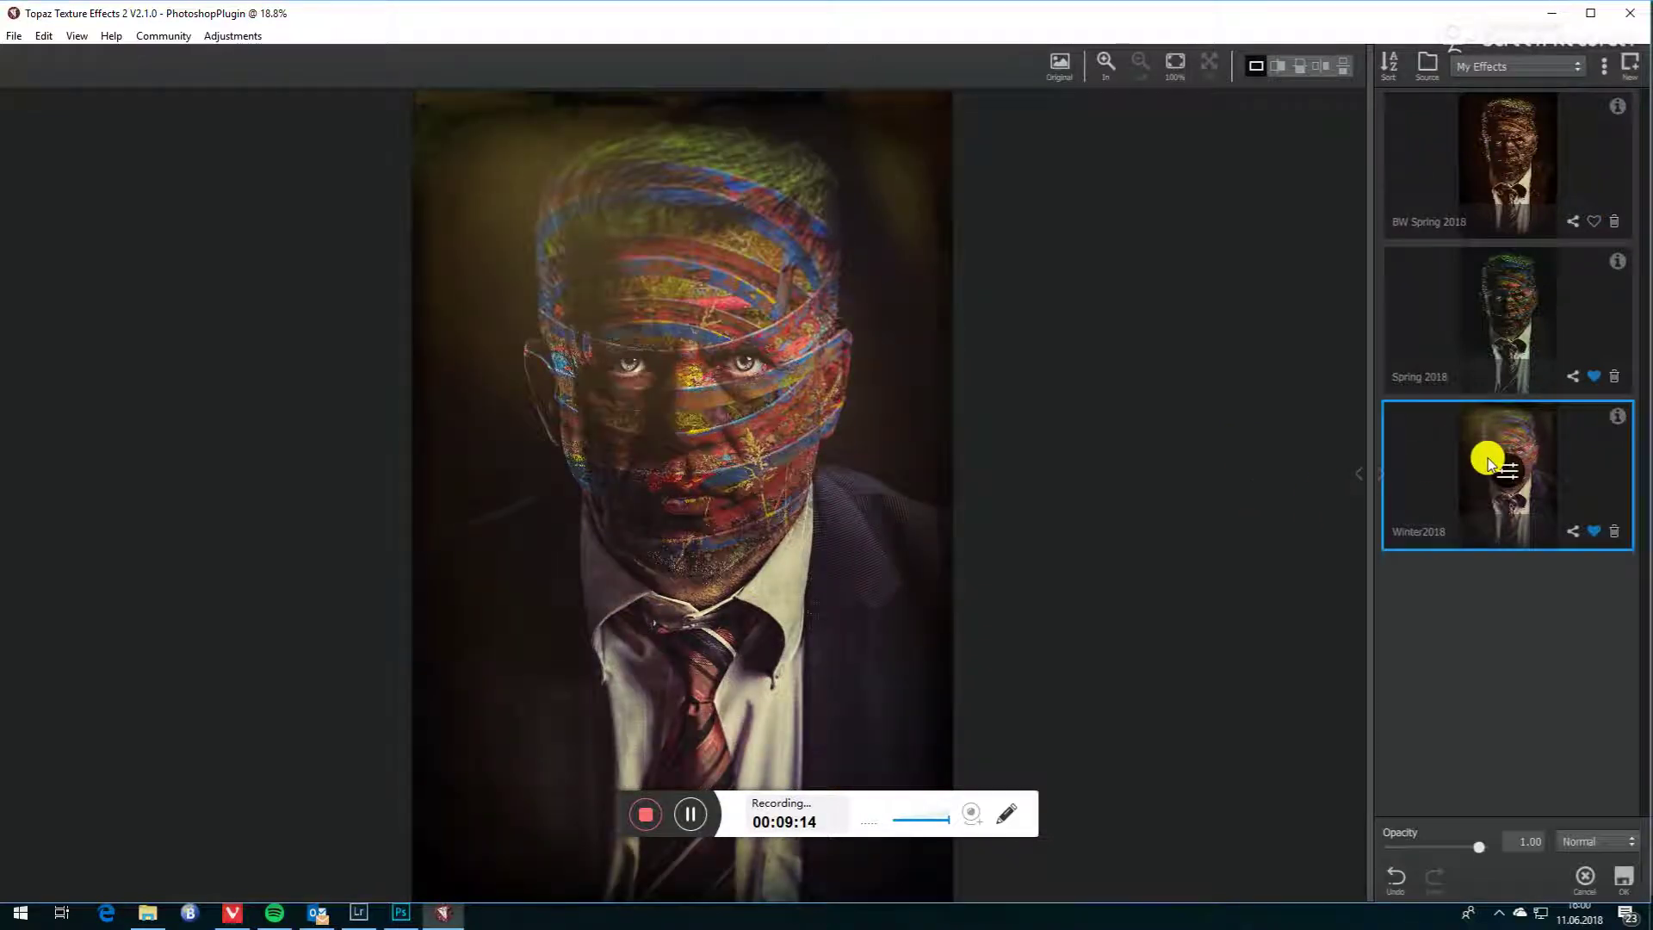
Step: Return to the Favorited effects and apply the Breaking Dawn preset to the layer
{"action": "left_click", "coordinate": [1576, 67]}
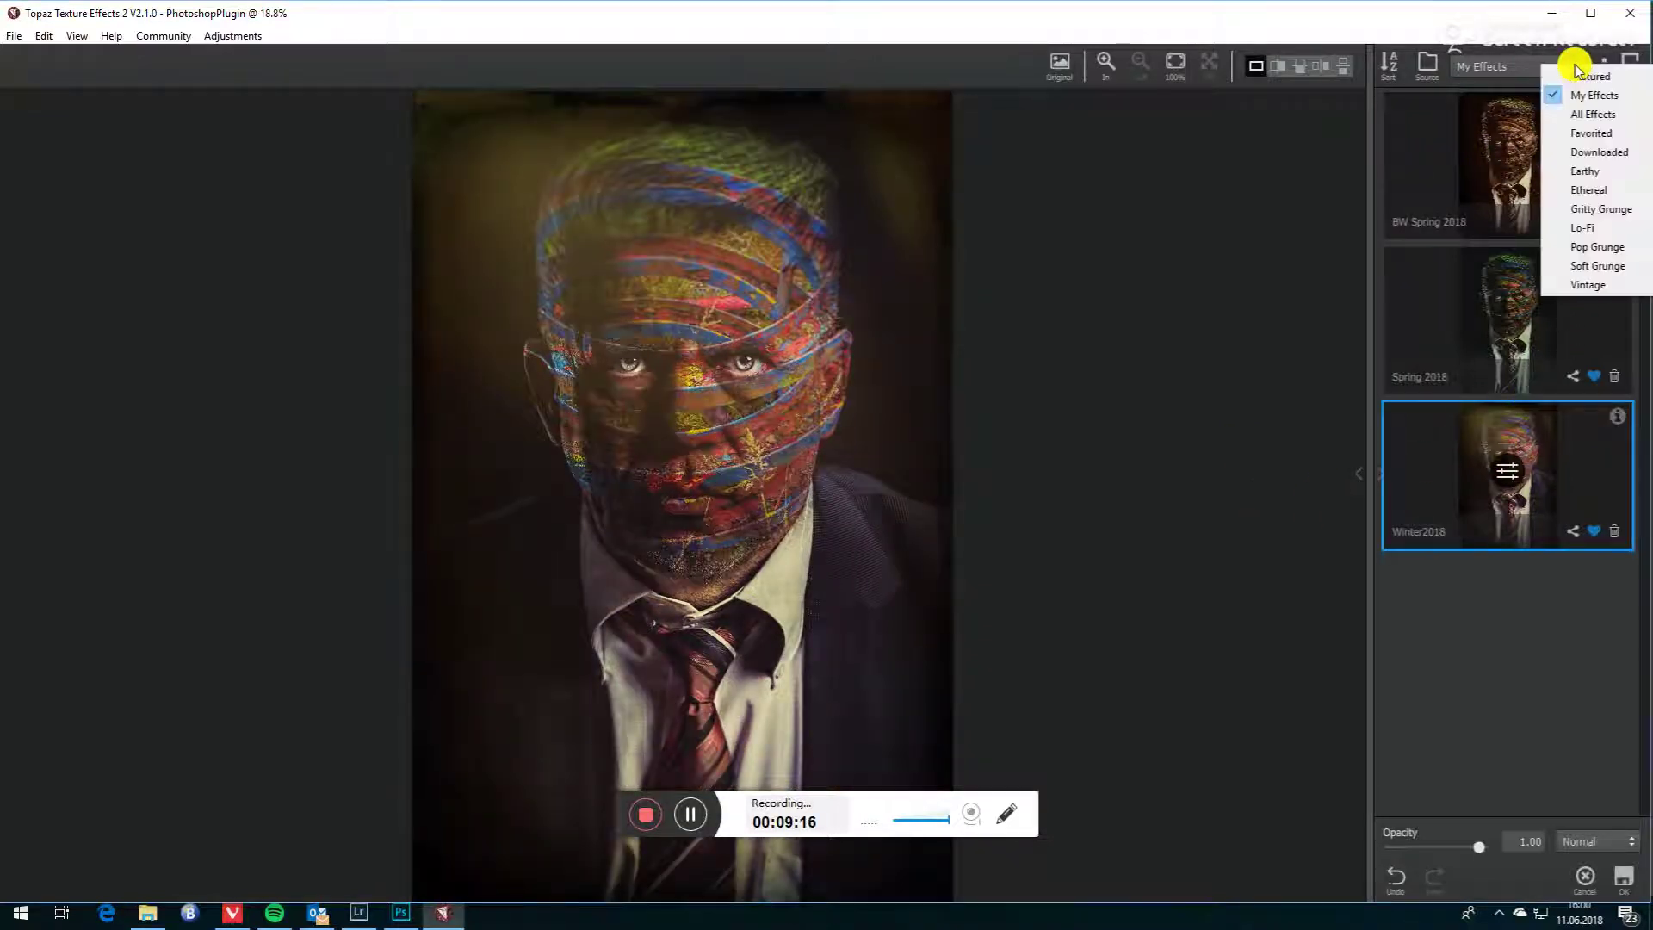
{"action": "left_click", "coordinate": [1589, 132]}
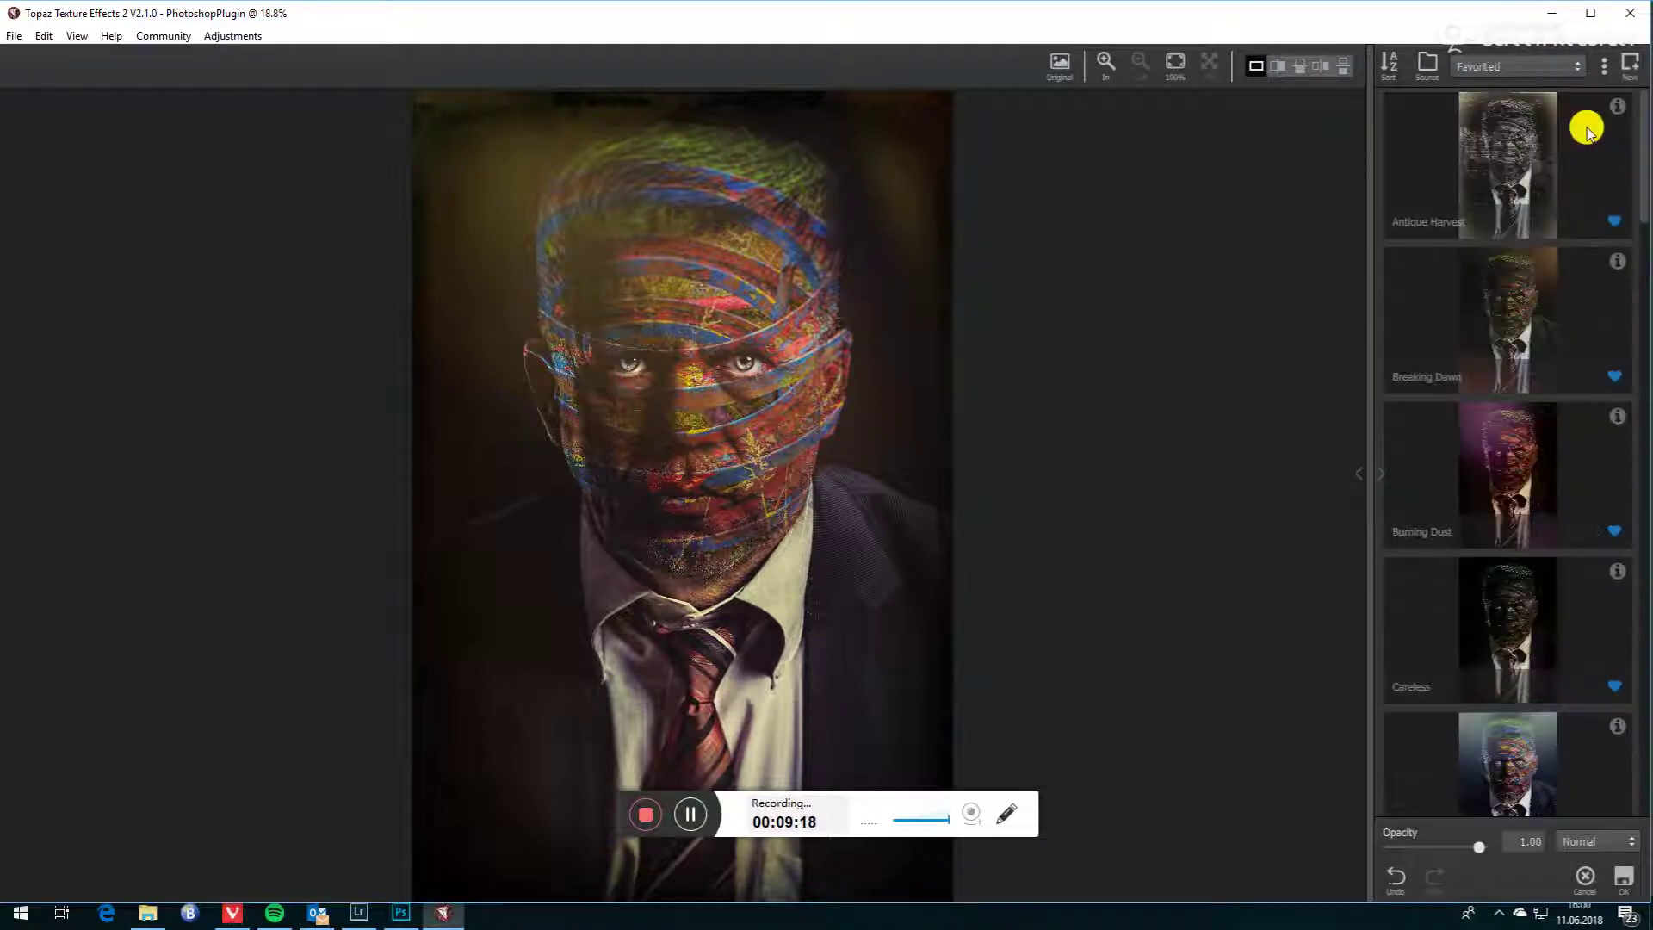
{"action": "left_click", "coordinate": [1498, 323]}
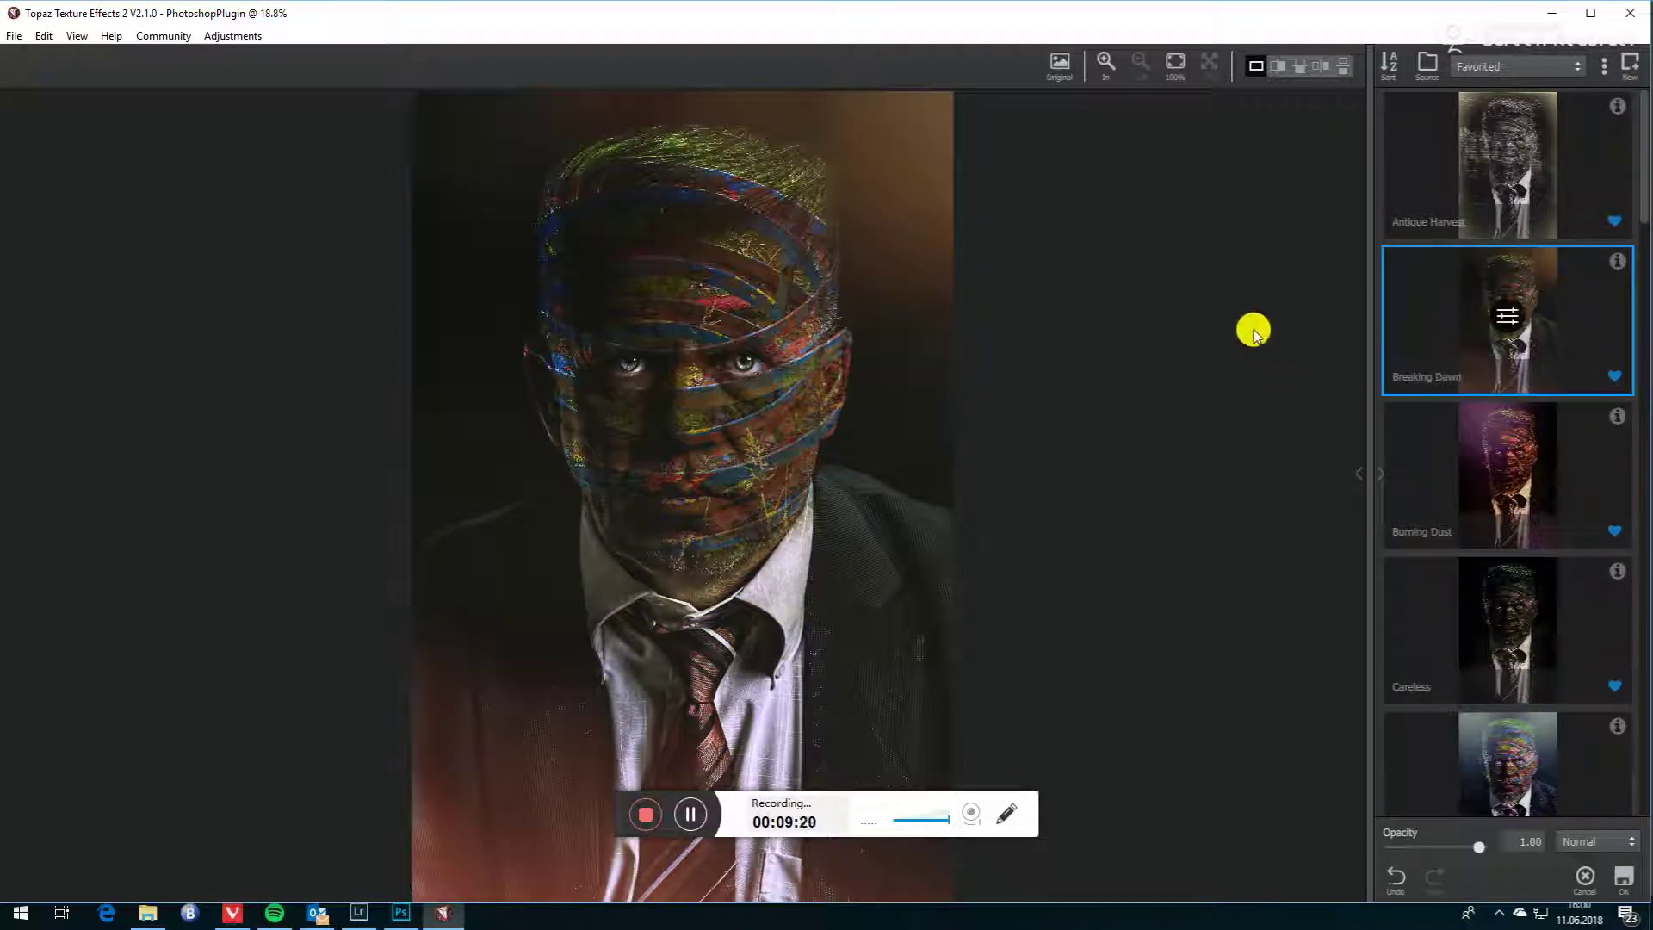
{"action": "left_click", "coordinate": [1623, 880]}
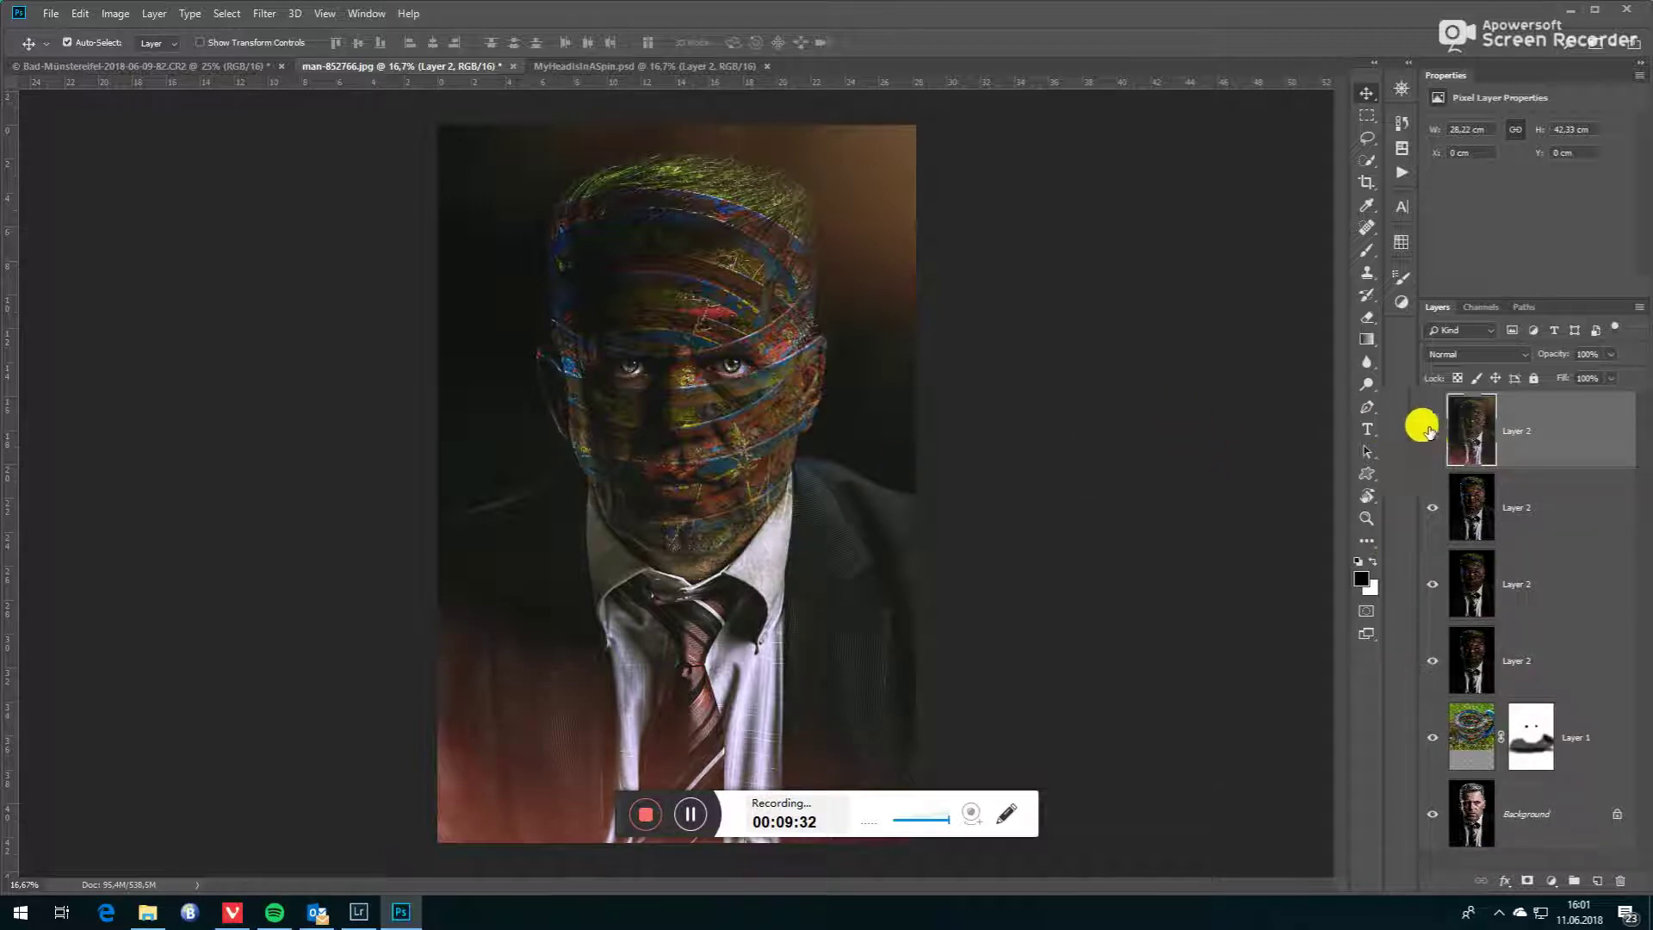
Step: Hide all layers above the Background, and show them again one by one from Layer 1 upward to compare the editing stages
{"action": "left_click_drag", "start_coordinate": [1431, 433], "coordinate": [1425, 737]}
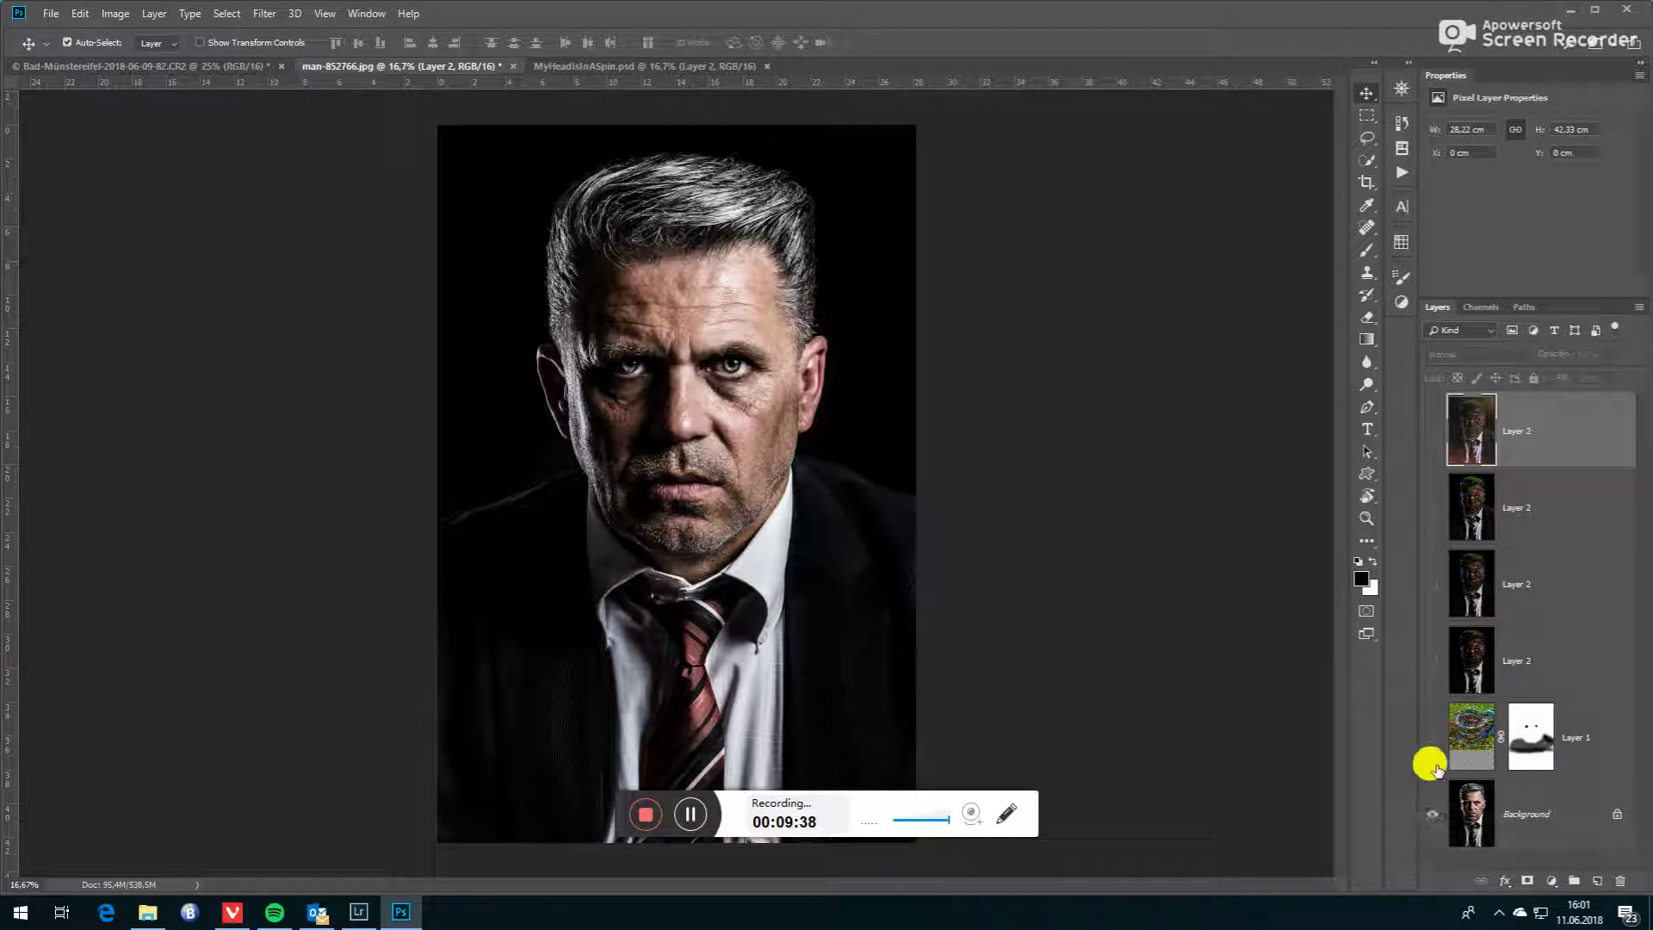
{"action": "left_click", "coordinate": [1431, 738]}
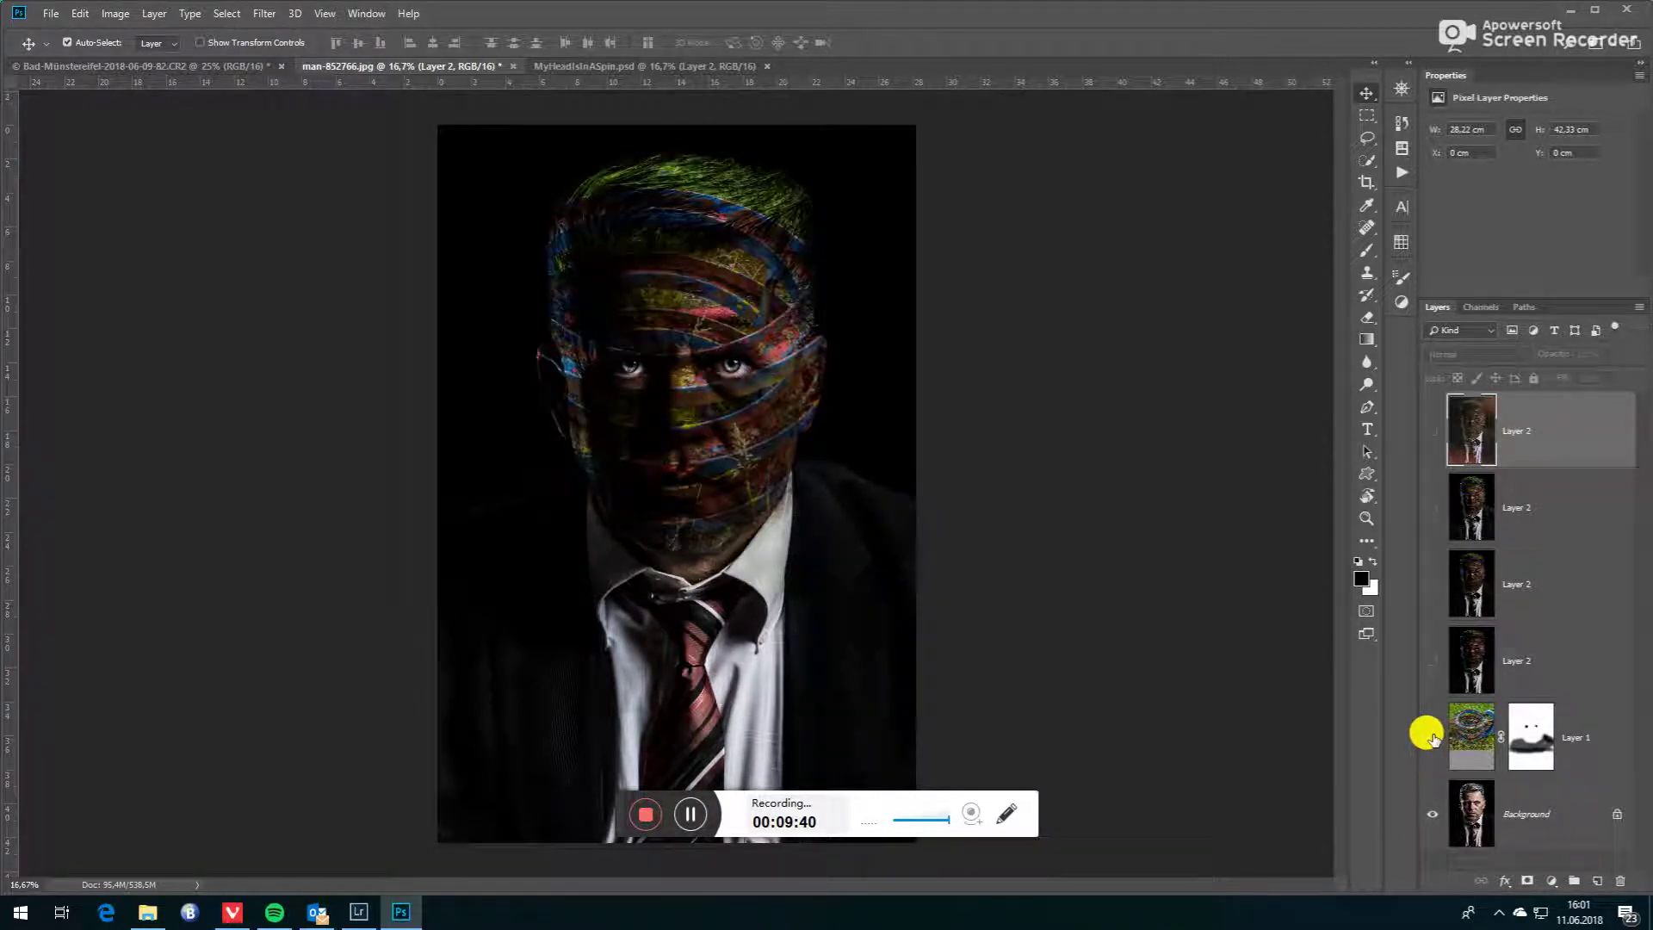
{"action": "left_click", "coordinate": [1432, 661]}
{"action": "left_click", "coordinate": [1433, 585]}
{"action": "left_click", "coordinate": [1432, 510]}
{"action": "left_click", "coordinate": [1432, 431]}
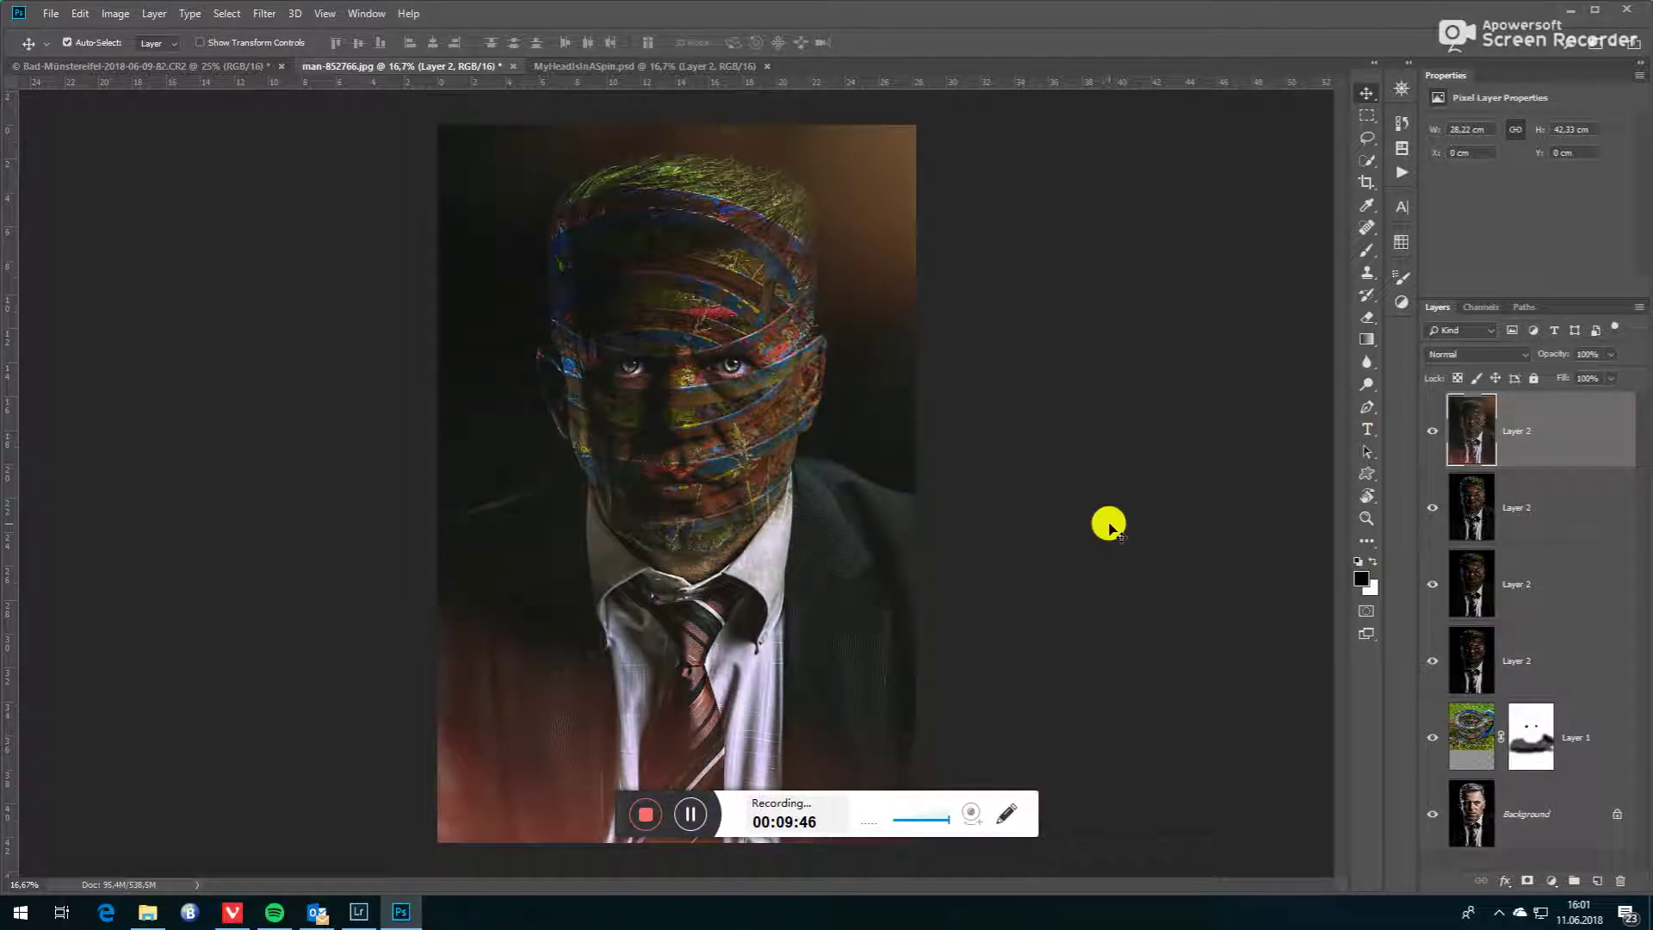